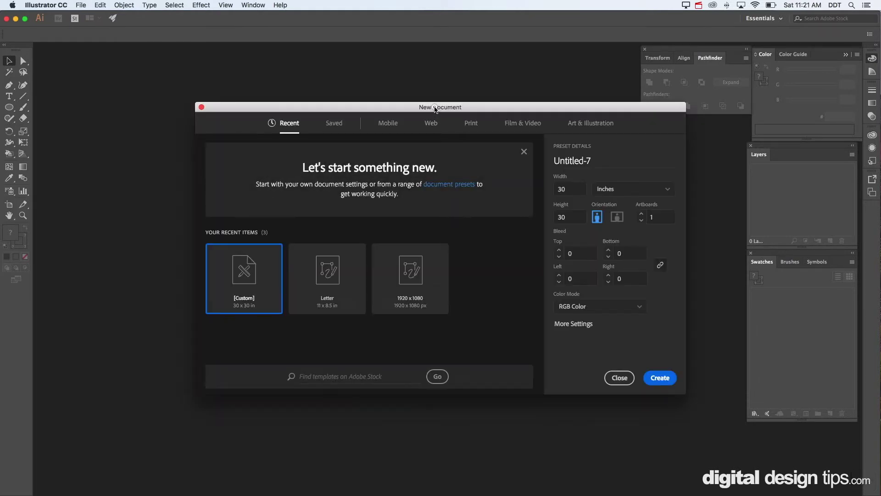
Step: Create a new 30 × 30 inch document in RGB color mode
left_click_drag(434, 109, 423, 107)
left_click(647, 377)
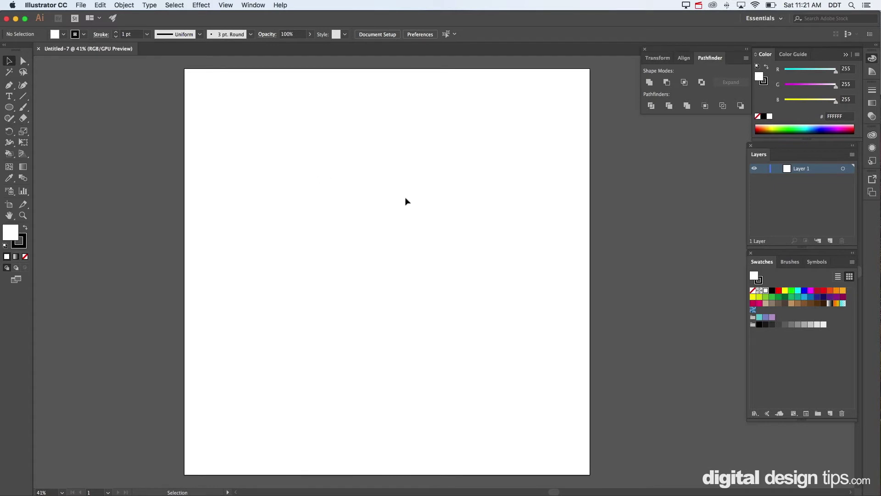
mouse_move(810, 147)
left_mouse_down()
mouse_move(787, 150)
mouse_move(813, 147)
left_mouse_up()
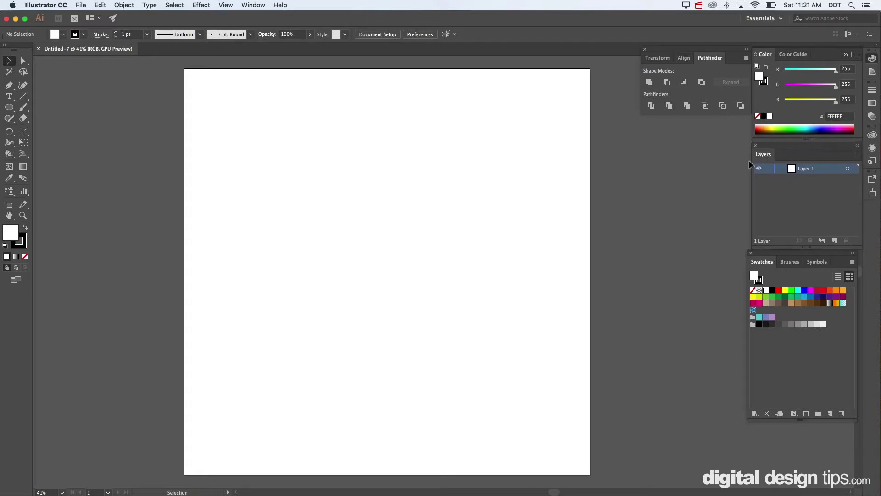
left_click(247, 4)
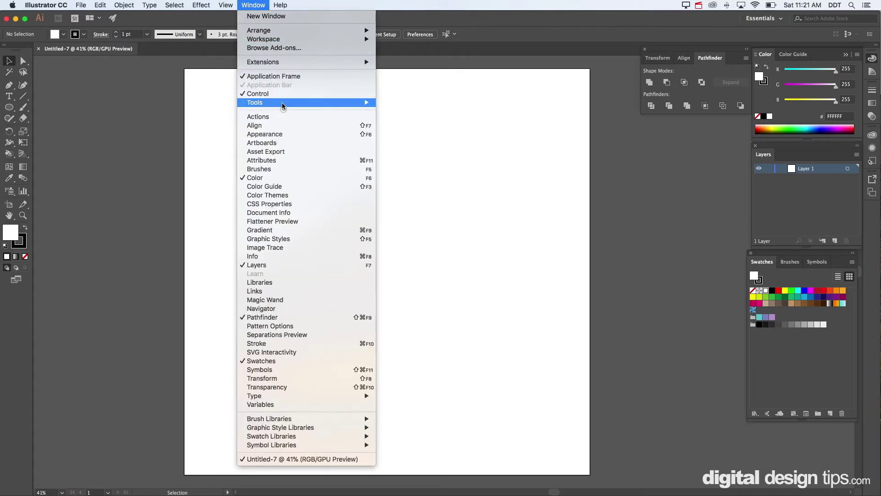
left_click(87, 247)
left_click_drag(801, 146, 796, 145)
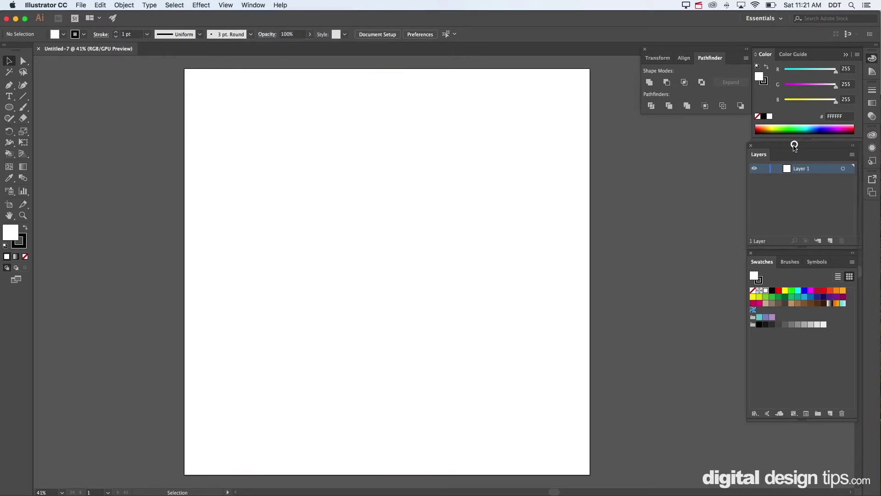
Step: Create a rectangle 9 in wide and 5 in high in the lower part of the artboard
key("m")
left_click(302, 318)
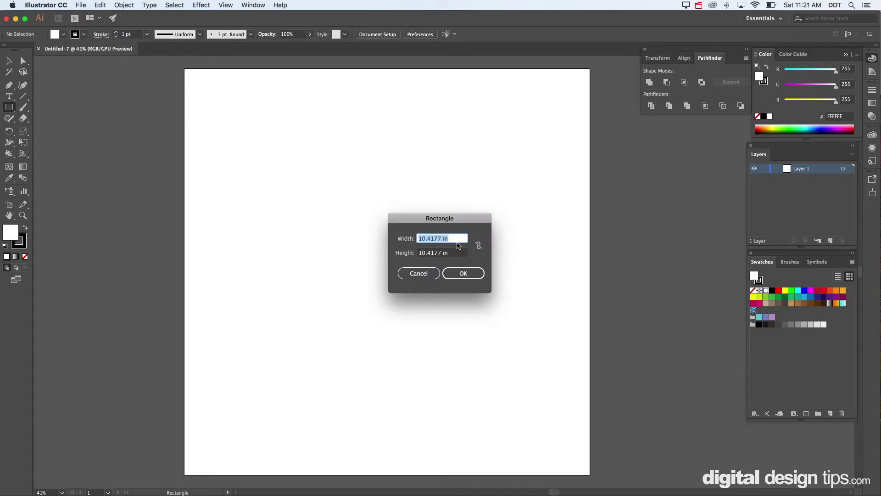
type("9")
key("Tab")
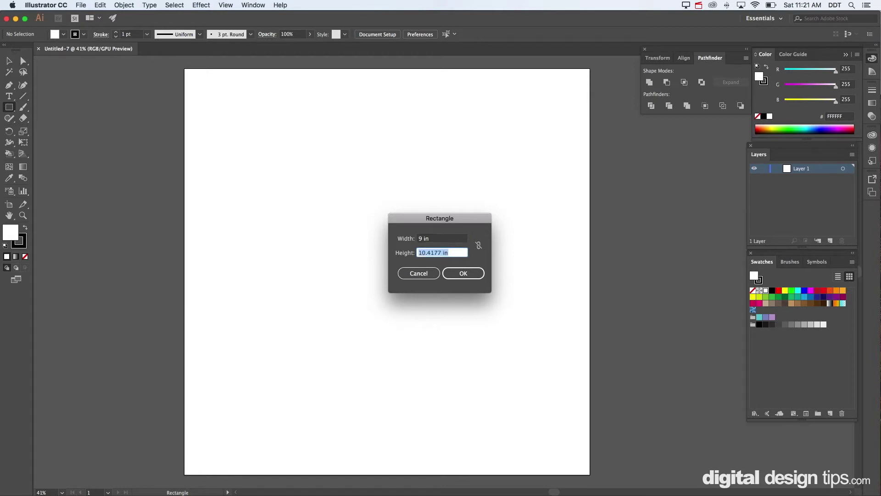
type("5")
key("Return")
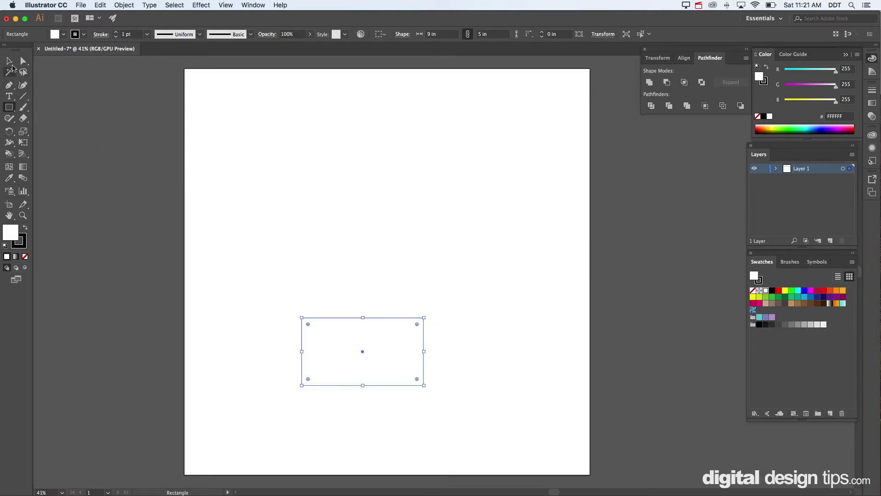
Step: Move the rectangle so it is horizontally centered in the lower part of the artboard
left_click(9, 60)
left_click(407, 204)
left_click_drag(415, 346, 438, 358)
left_click(436, 277)
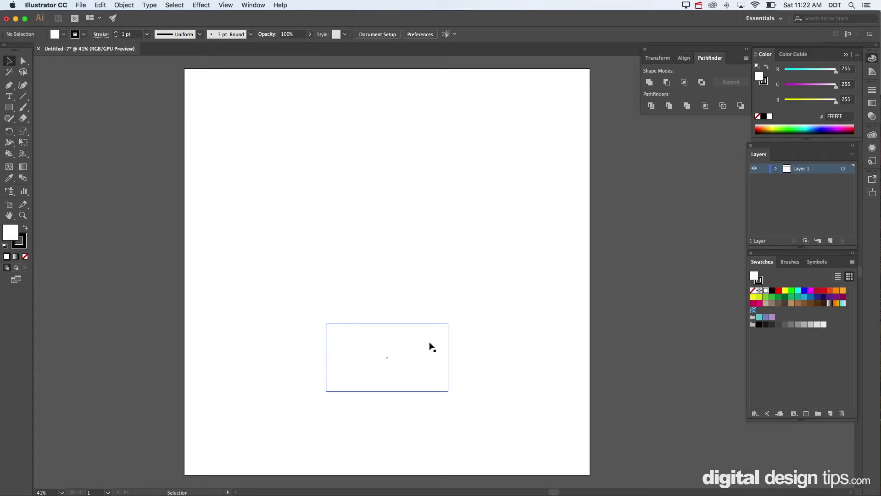
Step: Place two copies of the rectangle straight above it, one near the artboard's top and one midway between
left_click_drag(427, 356, 427, 146)
left_click(498, 265)
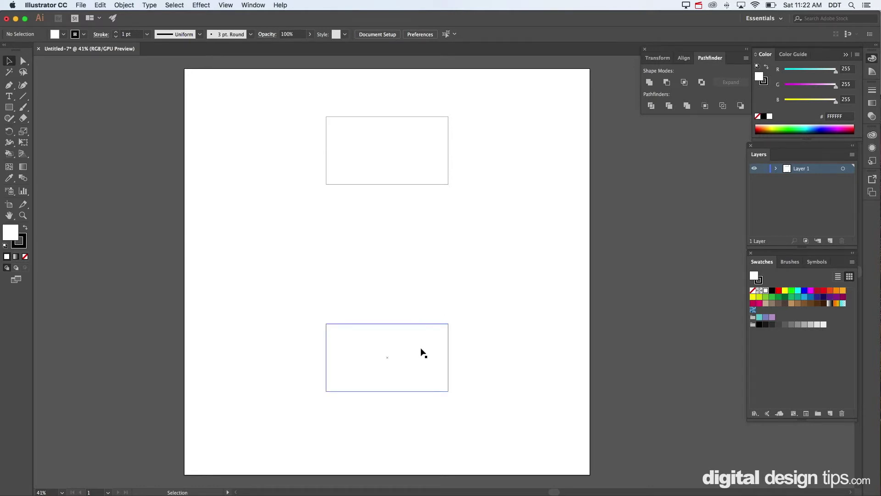
left_click_drag(420, 347, 430, 243)
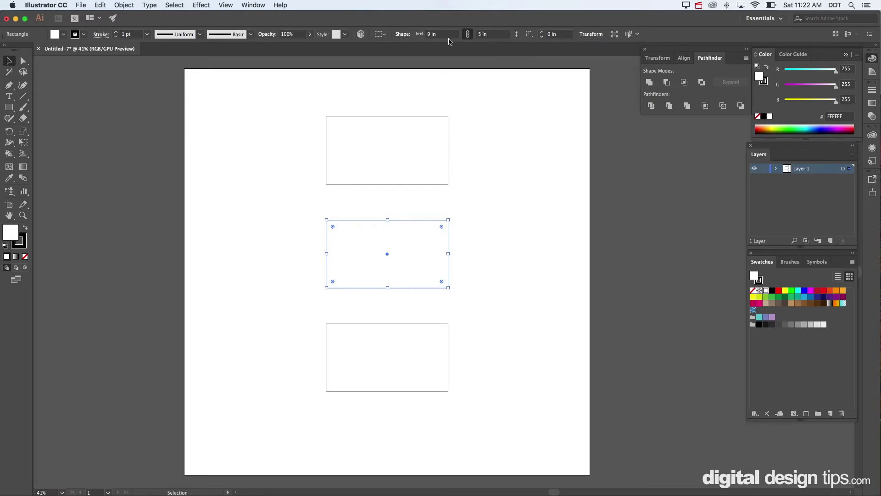
Step: Set the middle rectangle's height to 12 in
left_click(662, 59)
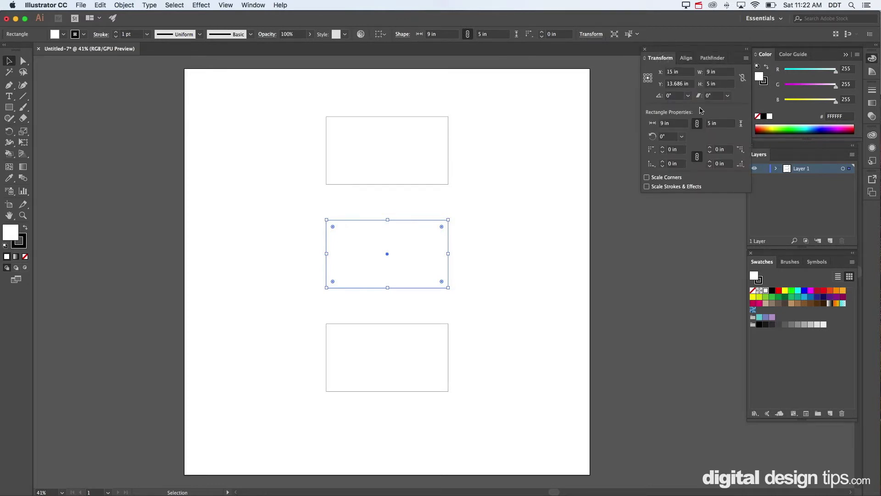
left_click(250, 5)
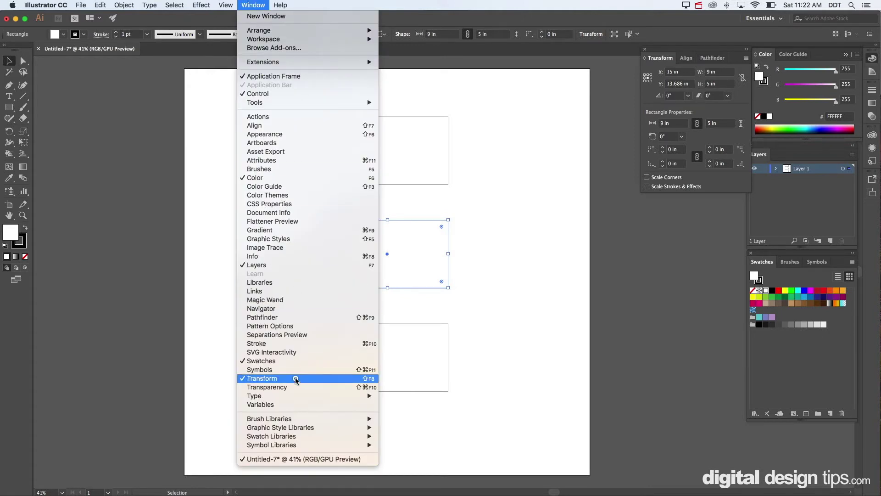
left_click(90, 344)
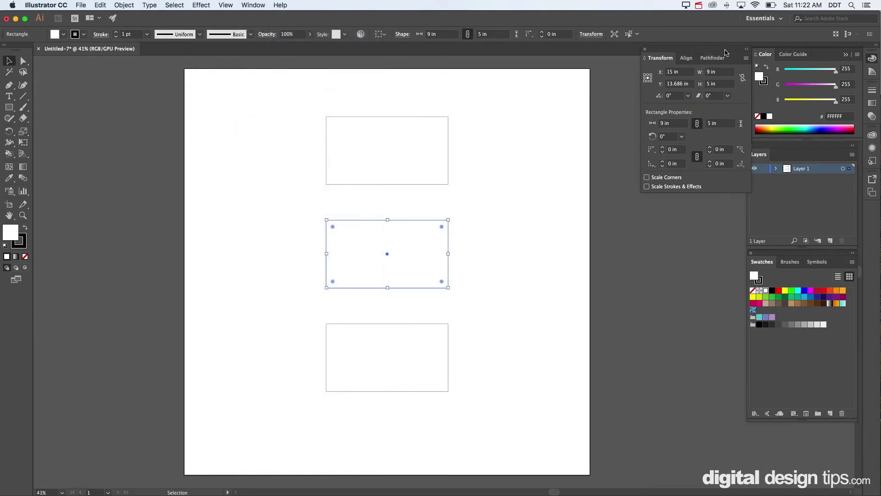
left_click(489, 198)
left_click(404, 243)
left_click(722, 84)
type("12")
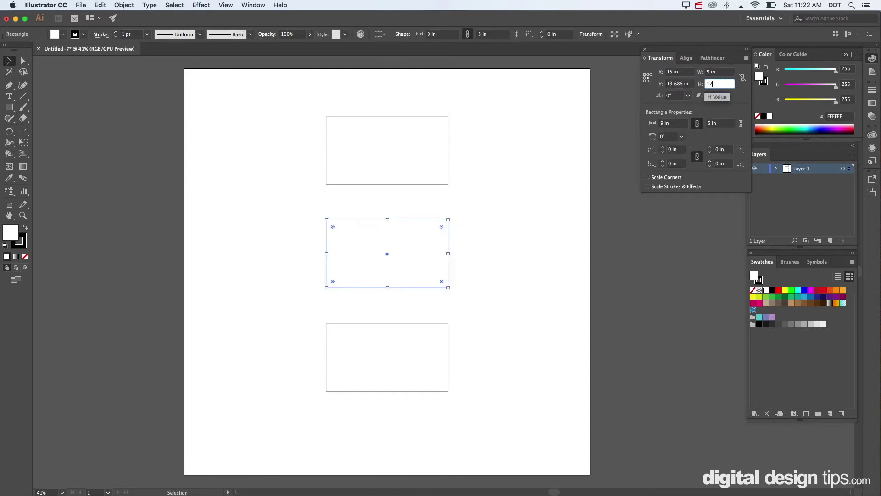
key("Return")
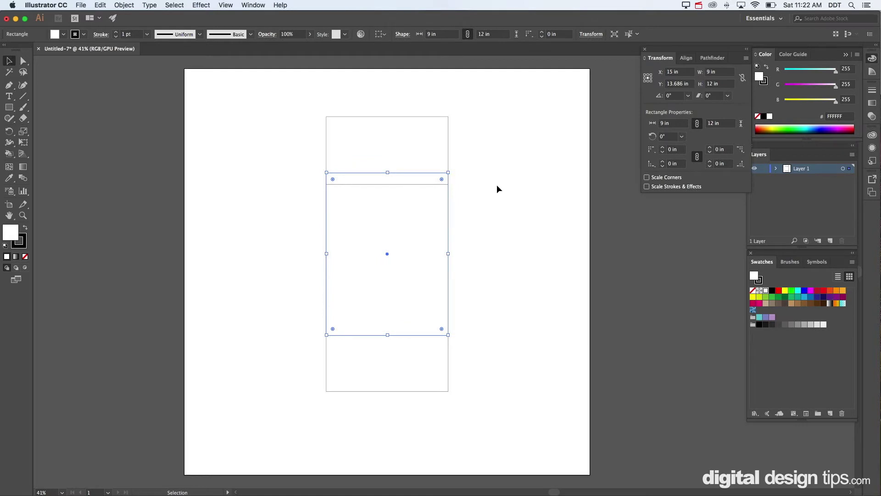
Step: Move the lower and upper rectangles vertically so they snap flush against the middle rectangle's bottom and top edges
left_click(507, 221)
mouse_move(405, 359)
left_mouse_down()
mouse_move(399, 405)
mouse_move(409, 402)
mouse_move(412, 370)
left_mouse_up()
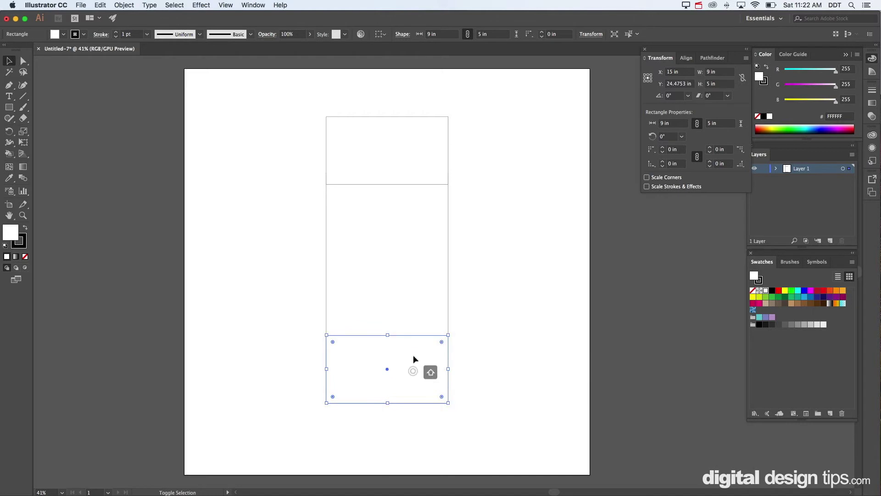
left_click(475, 330)
left_click(253, 5)
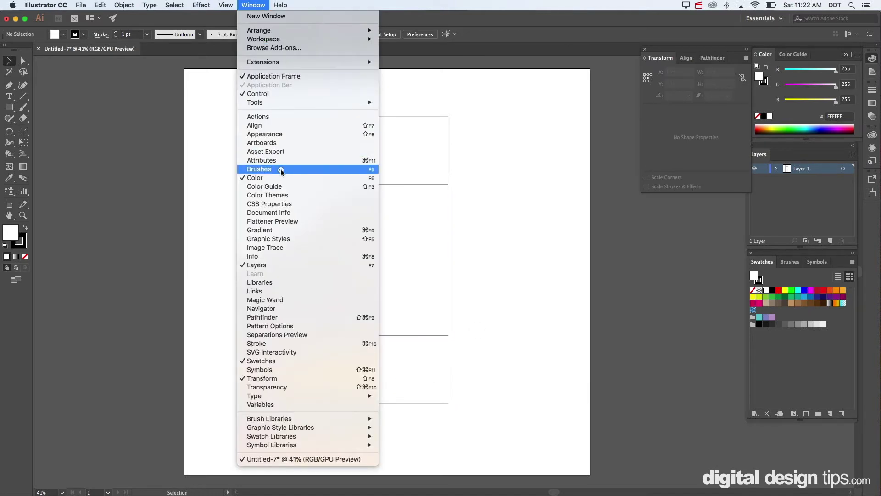
mouse_move(226, 5)
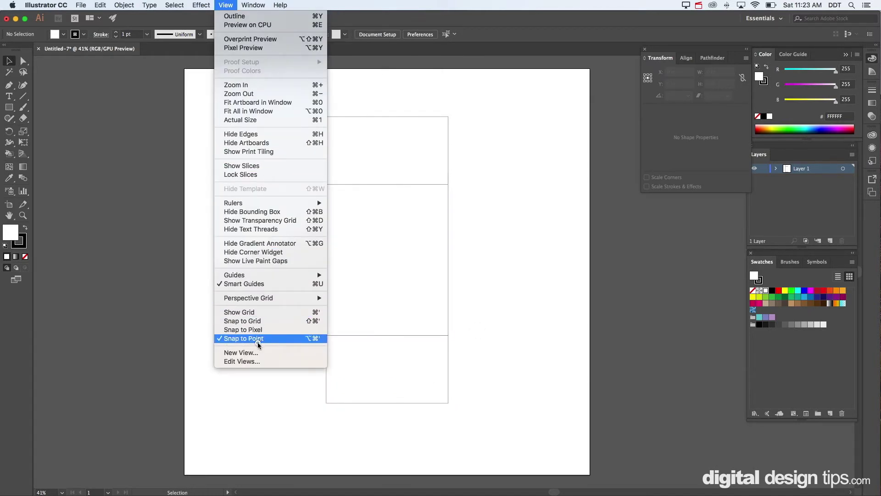
left_click(104, 315)
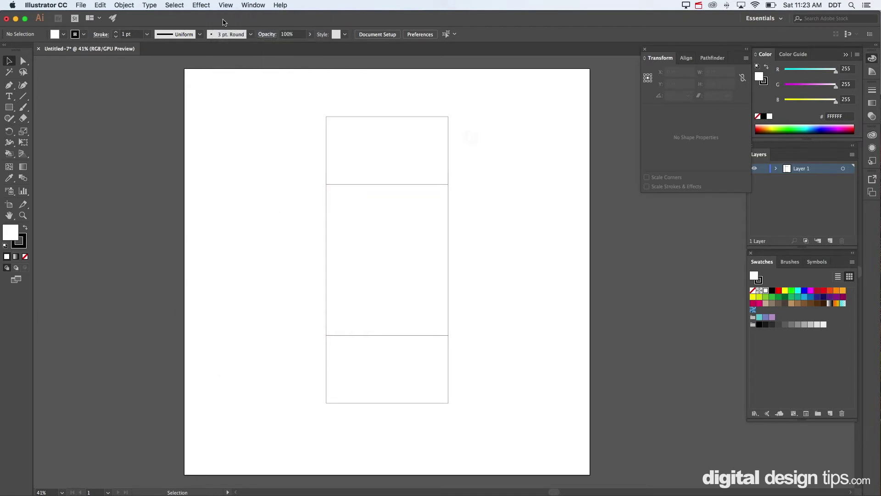
mouse_move(413, 146)
left_mouse_down()
mouse_move(415, 121)
mouse_move(419, 143)
left_mouse_up()
left_click(479, 177)
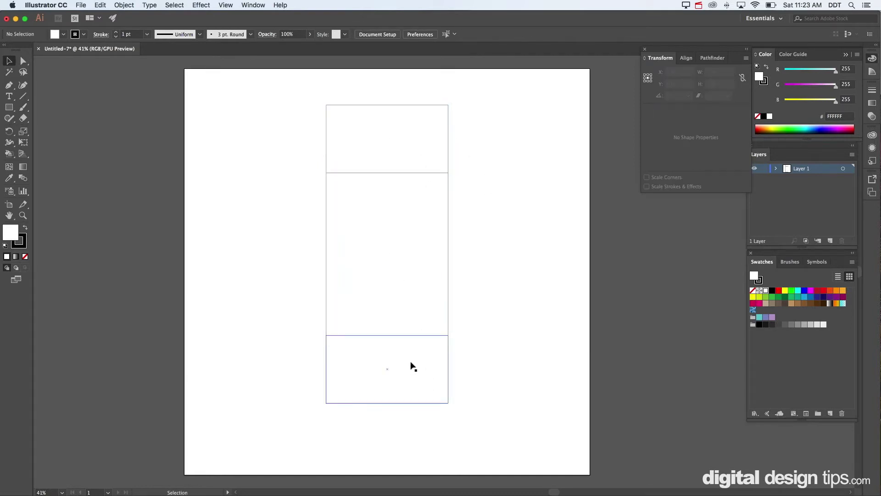
Step: Place a copy of the middle 9 × 12 in rectangle flush against its right edge
left_click_drag(492, 133, 523, 336)
left_click_drag(411, 273, 498, 291)
left_click_drag(476, 202, 450, 202)
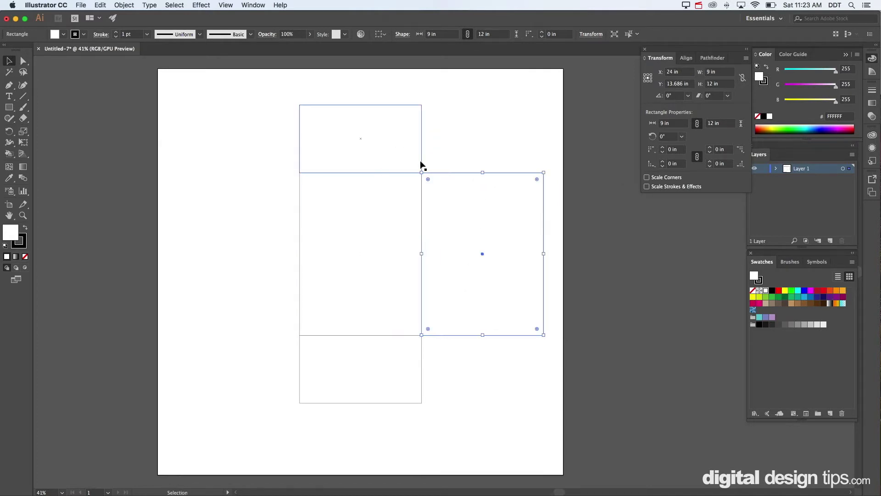
left_click_drag(527, 123, 560, 275)
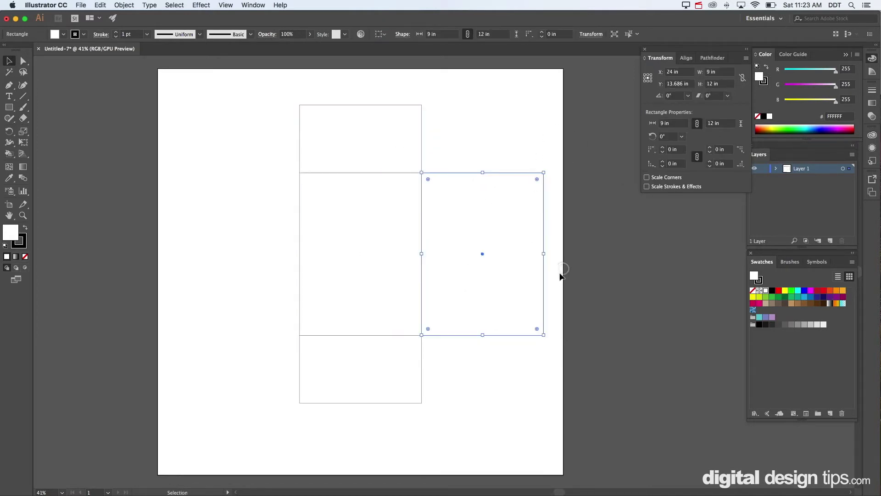
Step: Try to set the right-hand rectangle's width to 5 in with its proportions linked
left_click(440, 37)
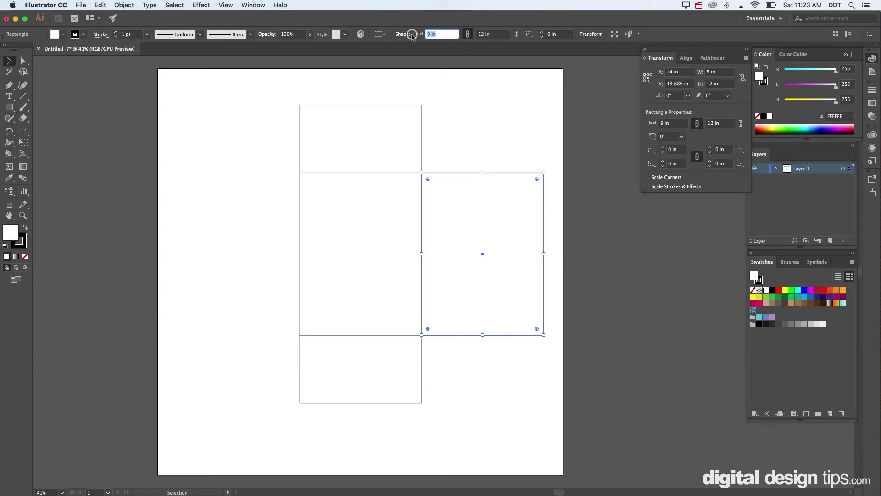
type("5")
key("Return")
key("super+z")
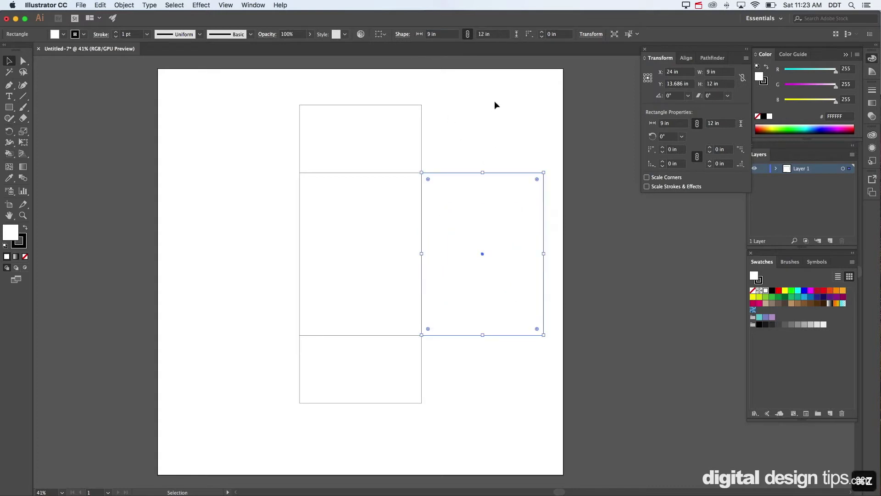
Step: Unlink the right-hand rectangle's width and height, and set its width to 5 in
left_click(468, 34)
left_click(431, 34)
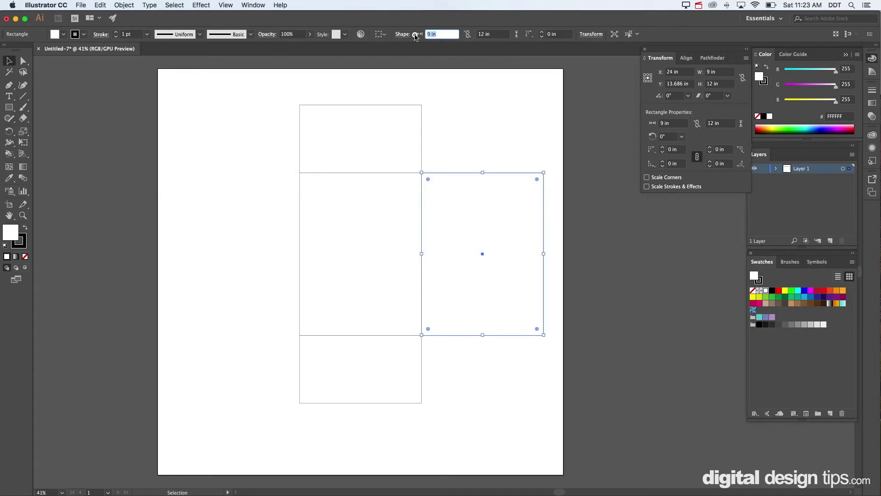
type("5")
key("Return")
Step: Align the 5 in wide rectangle with the central rectangle's right edge and place a copy against the left edge
left_click(497, 147)
left_click_drag(493, 191, 276, 201)
left_click(450, 144)
left_click(252, 156)
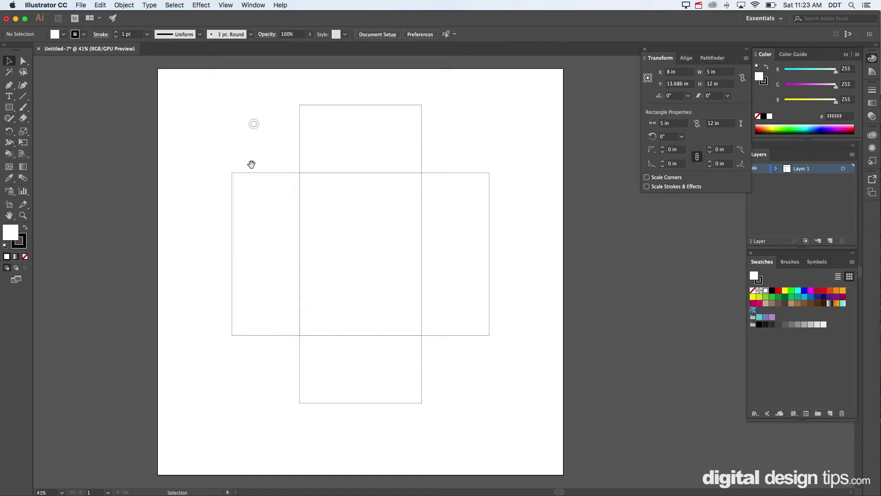
Step: Place a copy of the right side panel against its outer edge and set the copy's width to 1 in
left_click_drag(250, 163, 301, 171)
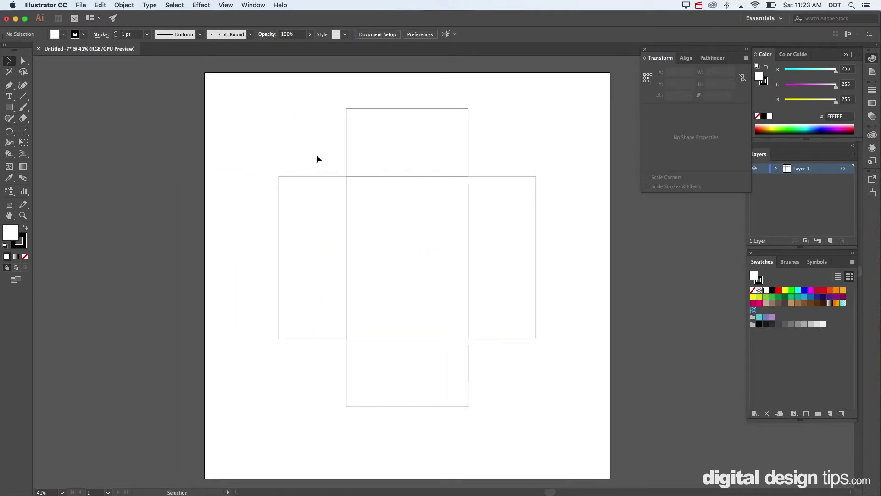
left_click_drag(381, 181, 356, 179)
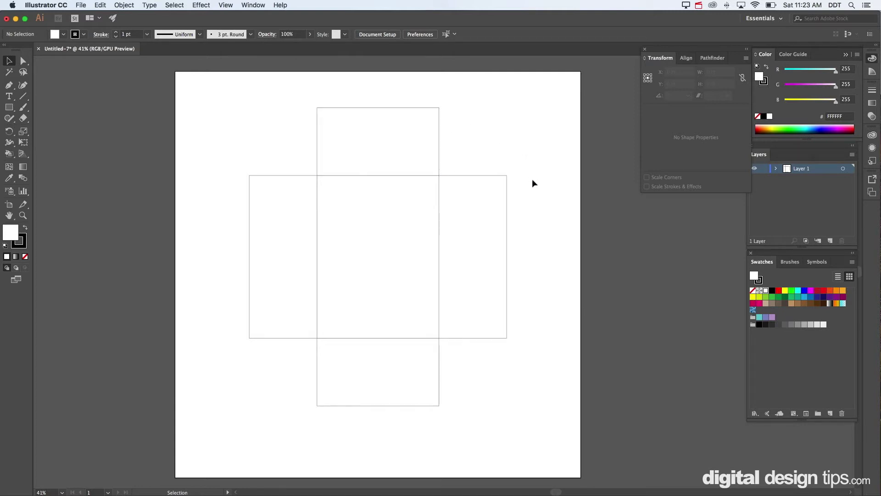
left_click_drag(526, 197, 501, 199)
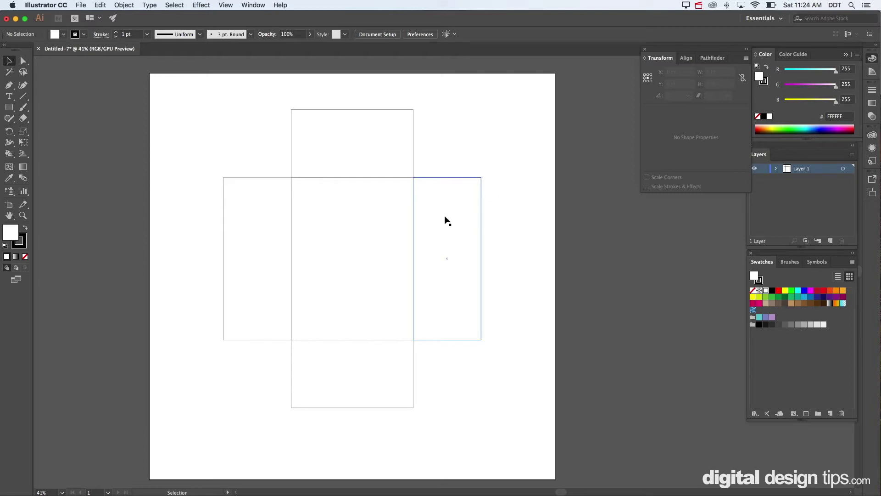
left_click_drag(446, 223, 513, 224)
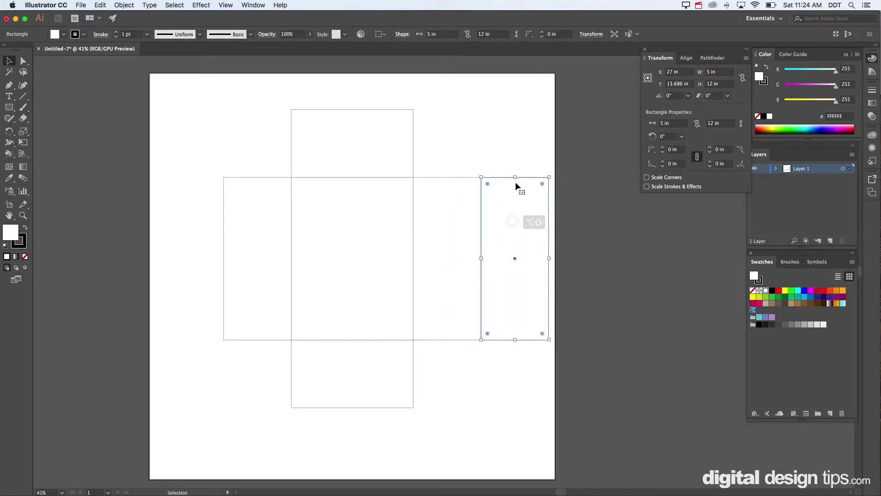
left_click(533, 154)
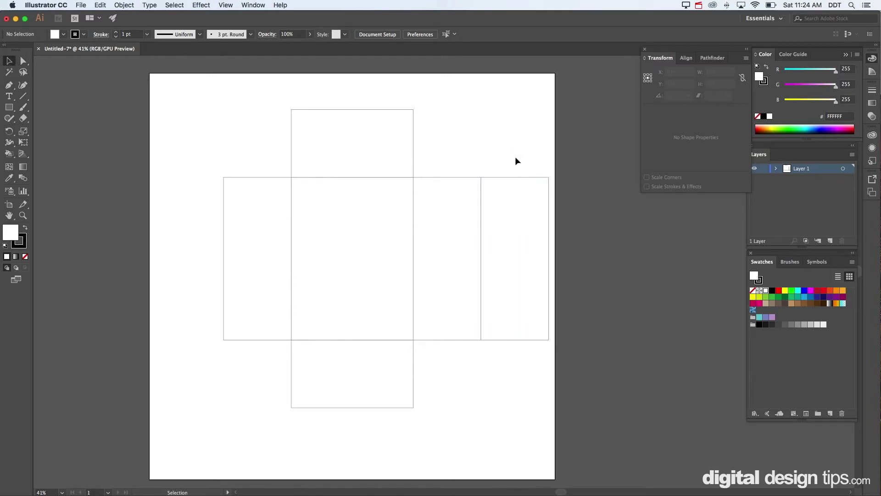
left_click(515, 196)
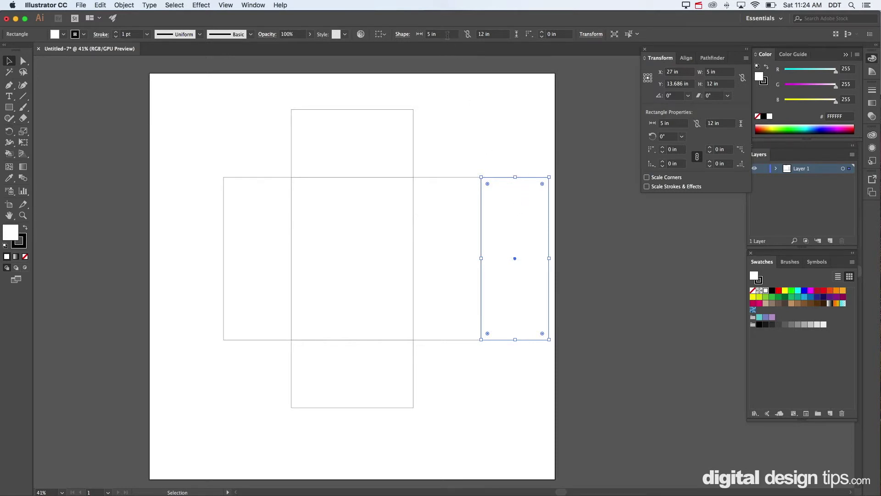
left_click(424, 35)
type("1")
key("Return")
Step: Move the 1 in strip flush against the right side panel and place a copy against the left side panel's outer edge
left_click(489, 132)
left_click_drag(514, 210, 491, 208)
left_click_drag(488, 209, 217, 202)
left_click(275, 134)
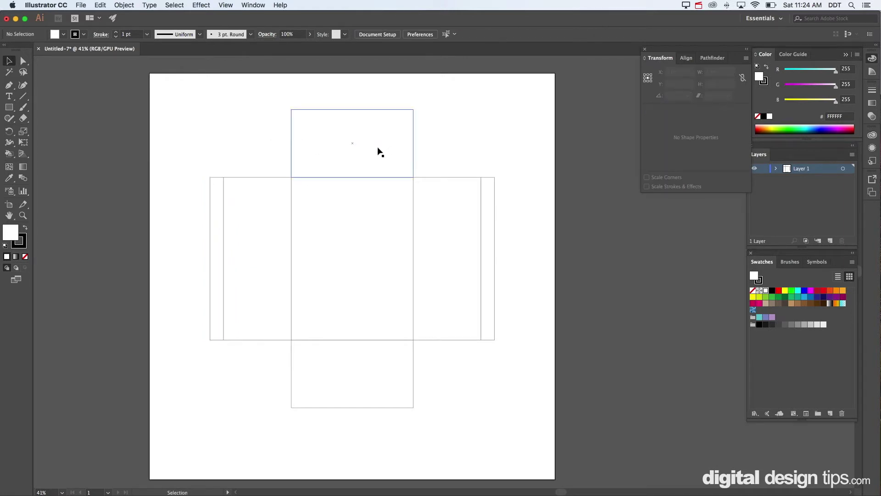
Step: Place a copy of the top panel over it, slightly lower, and set the copy's height to 1 in
left_click_drag(378, 146, 370, 180)
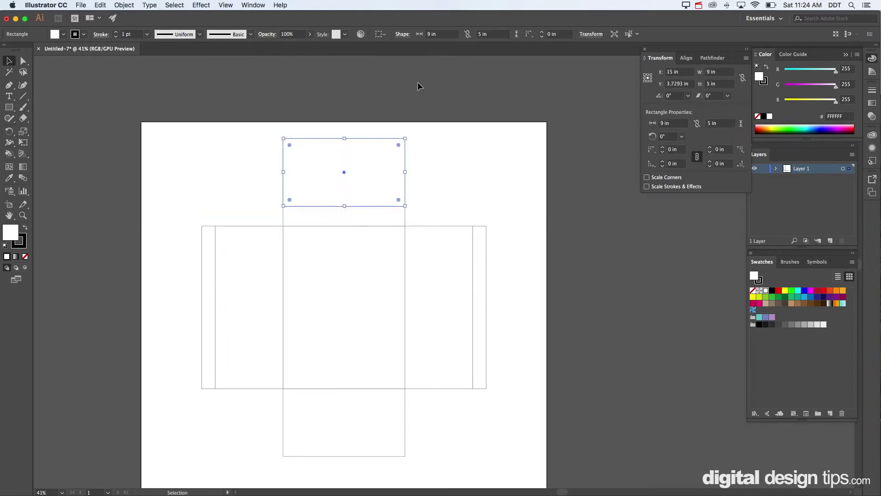
left_click(494, 36)
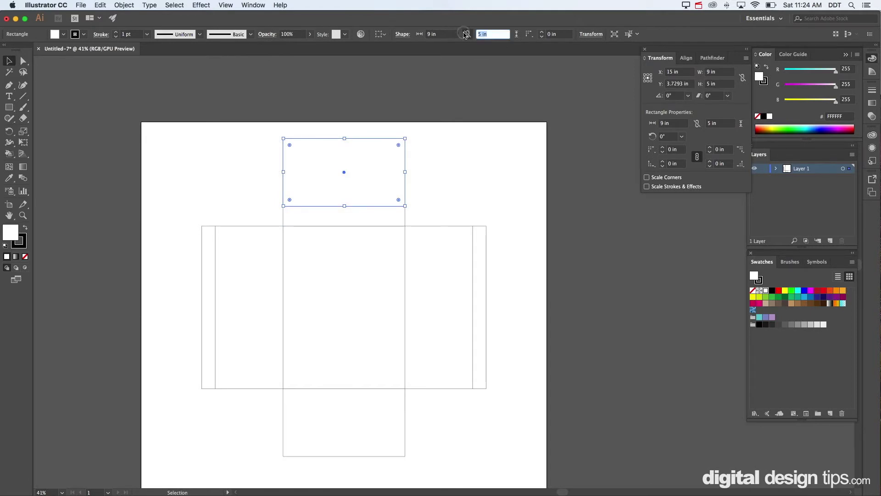
type("1")
key("Return")
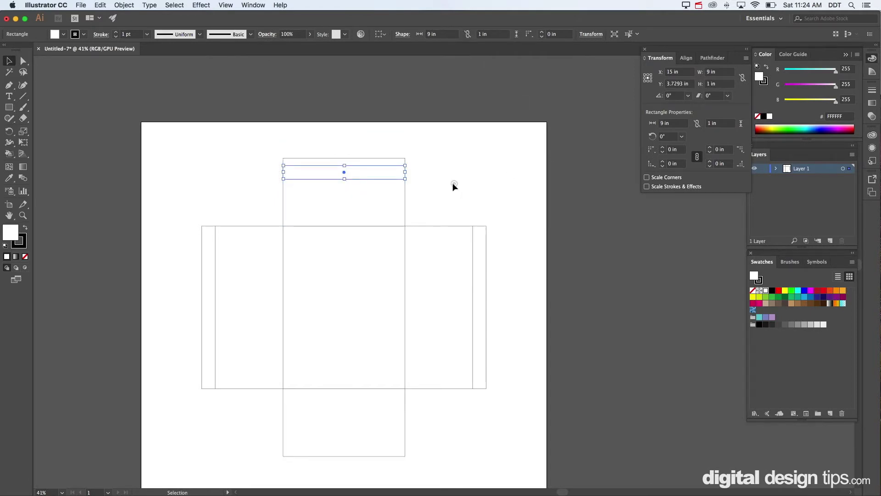
left_click(453, 183)
Step: Move the 1 in high strip flush against the top panel's upper edge and place a copy against the bottom panel's lower edge
left_click_drag(394, 173, 394, 153)
scroll(373, 188, "down", 3)
left_click_drag(398, 107, 404, 417)
left_click(461, 398)
Step: Shift the bottom flap's lower-right anchor point inward to about X 19.07 in, slanting the flap's right side
left_click_drag(454, 395, 419, 384)
key("a")
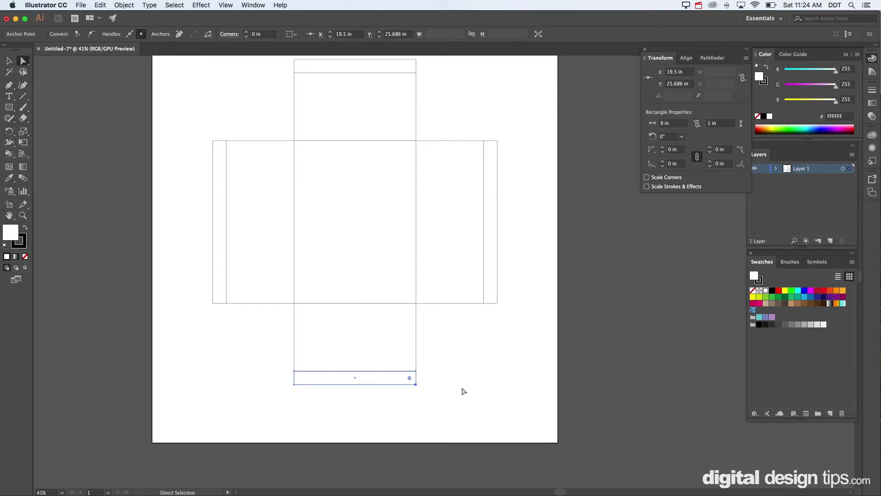
key("super")
key("Left")
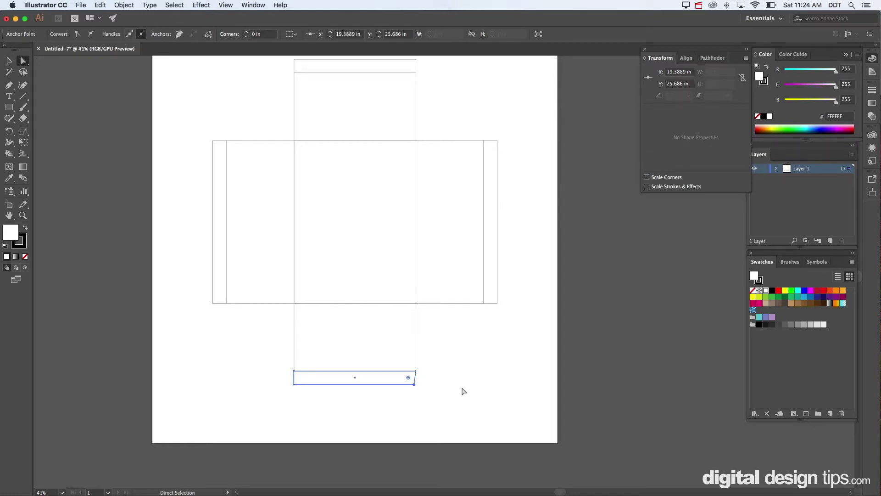
key("Right")
key("super")
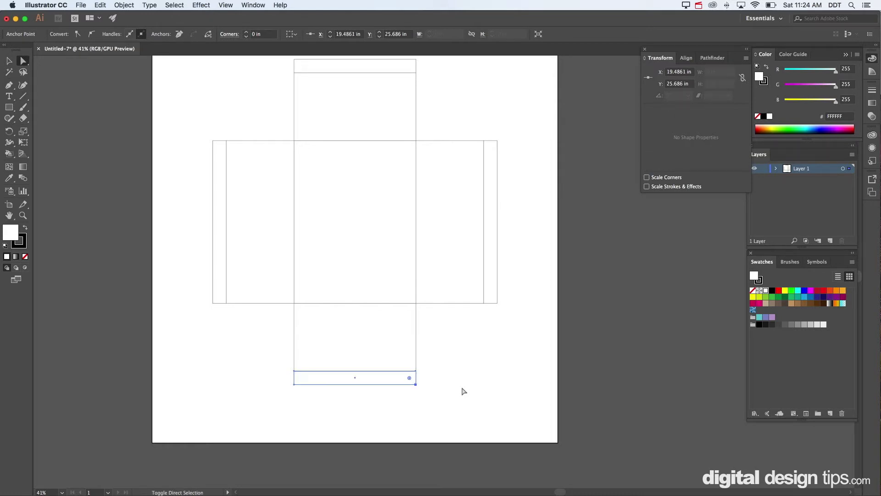
key("Left")
key("Left")
key("Left")
key("Left")
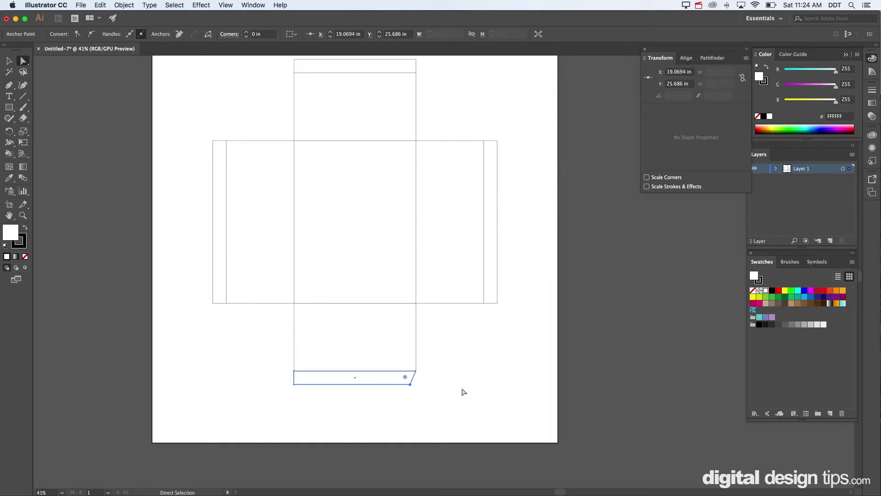
Step: Shift the bottom flap's lower-left anchor point inward to X 10.9167 in, slanting the flap's left side
left_click_drag(283, 398, 306, 374)
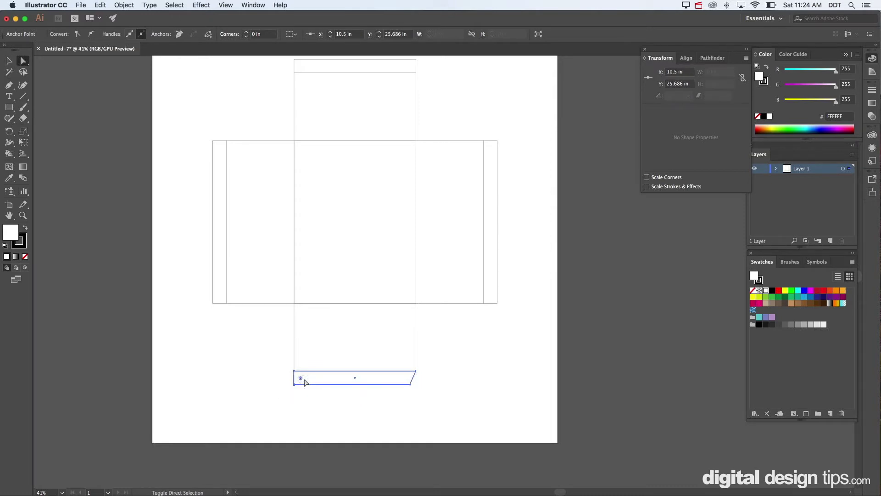
key("Right")
key("Right")
key("Right")
key("Right")
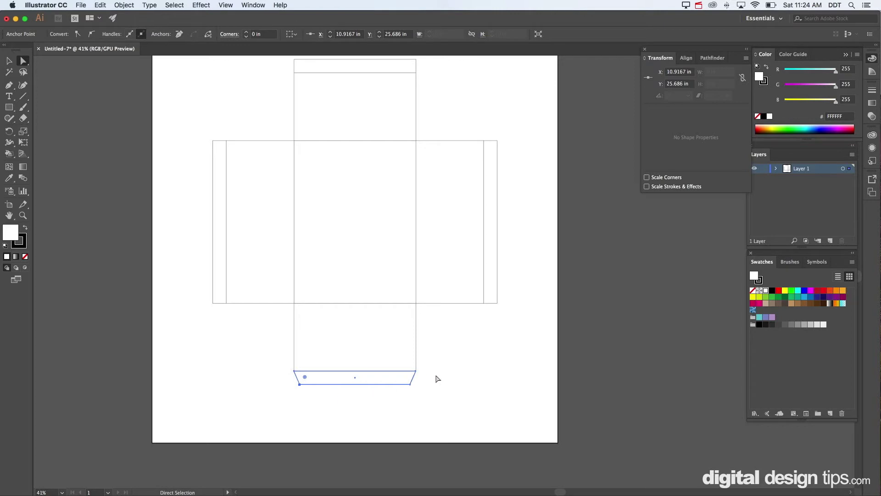
left_click(463, 369)
Step: Taper the top flap by shifting its upper-right and upper-left anchor points inward, the left one to X 10.9167 in
key("space")
left_click_drag(434, 187, 435, 226)
left_click_drag(441, 105, 409, 126)
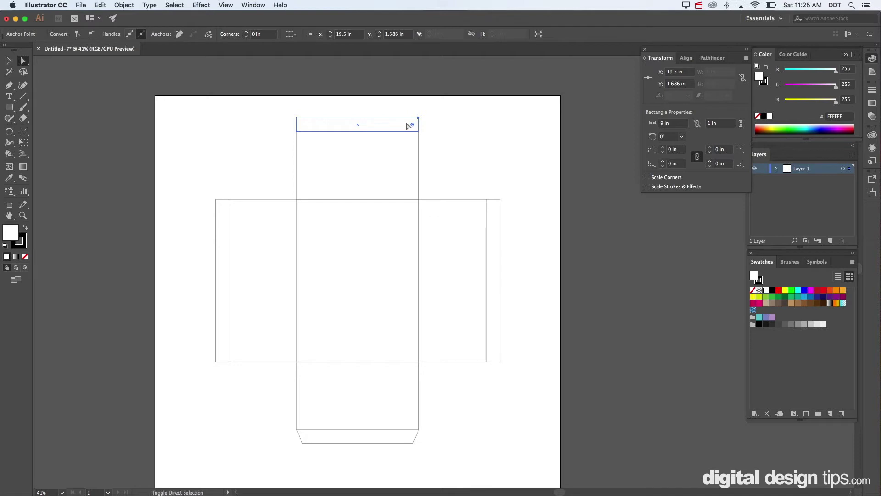
key("shift+Left")
key("shift+Left")
key("shift+Left")
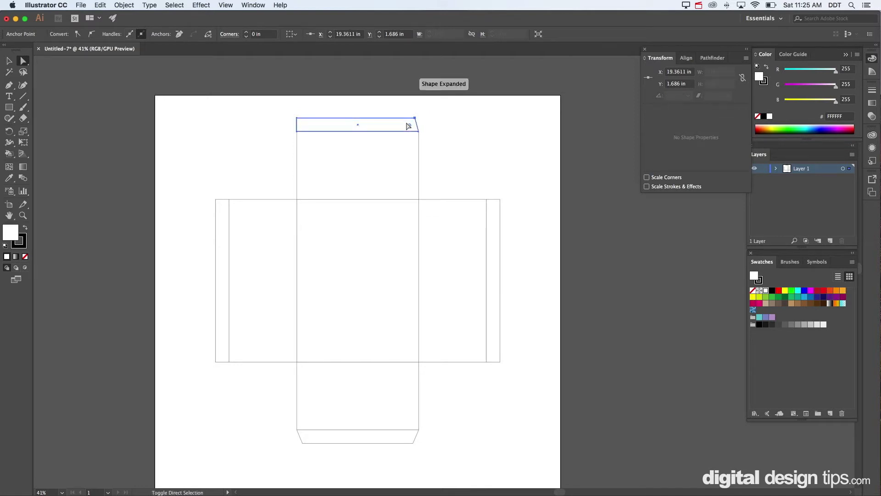
left_click_drag(285, 109, 304, 125)
key("shift+Right")
key("shift+Right")
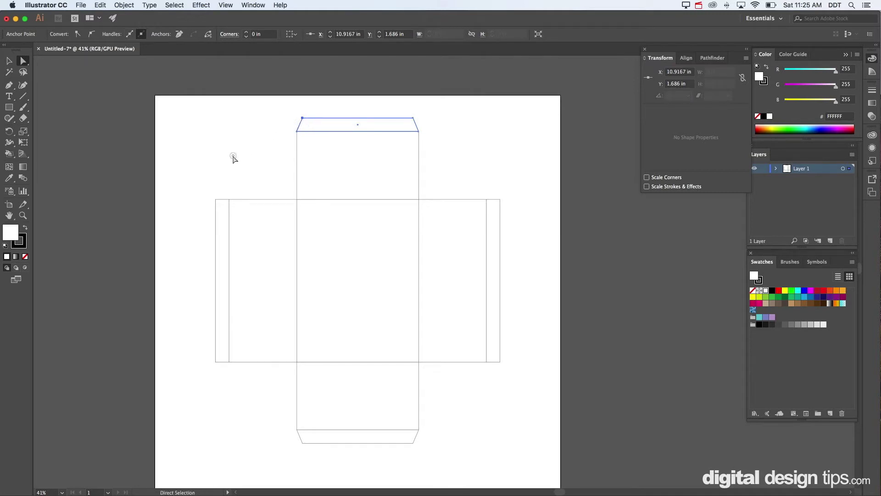
left_click(232, 158)
Step: Taper the left flap by shifting its outer upper anchor point down to Y 8.1026 in and its outer lower one up to match
left_click_drag(201, 189, 223, 212)
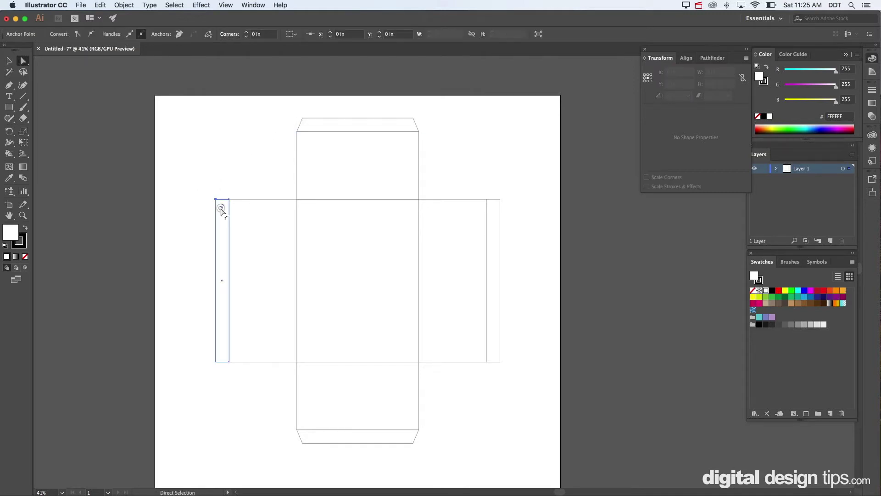
key("shift+Down")
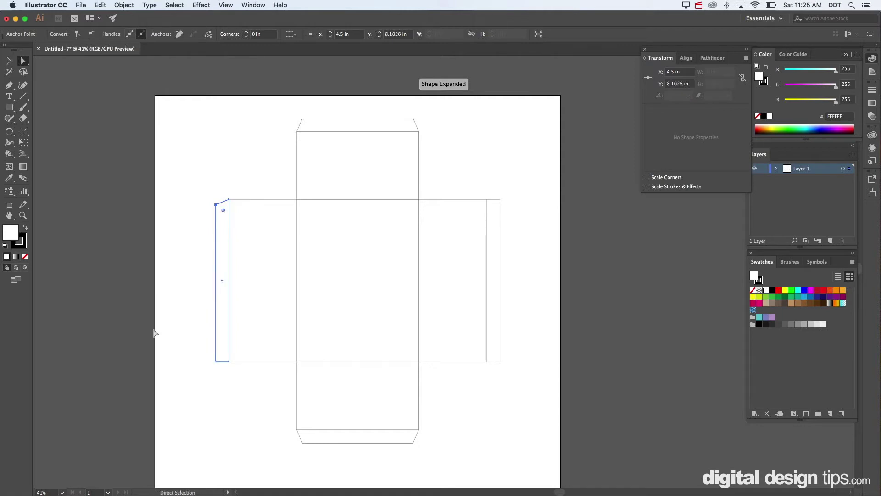
left_click(205, 395)
left_click_drag(213, 370, 222, 356)
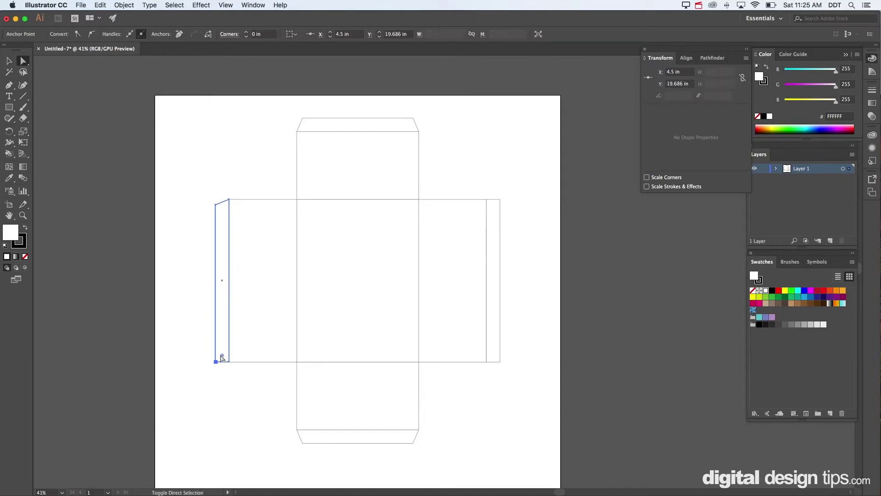
Step: Taper the right flap by shifting its outer upper anchor point down and its outer lower one up to Y 19.2693 in
left_click_drag(526, 182, 495, 209)
key("Down")
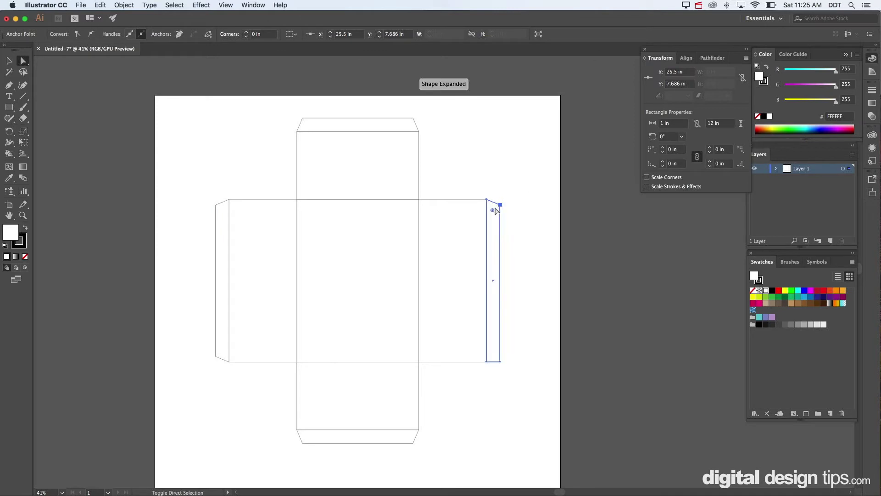
left_click_drag(529, 354, 492, 386)
key("Up")
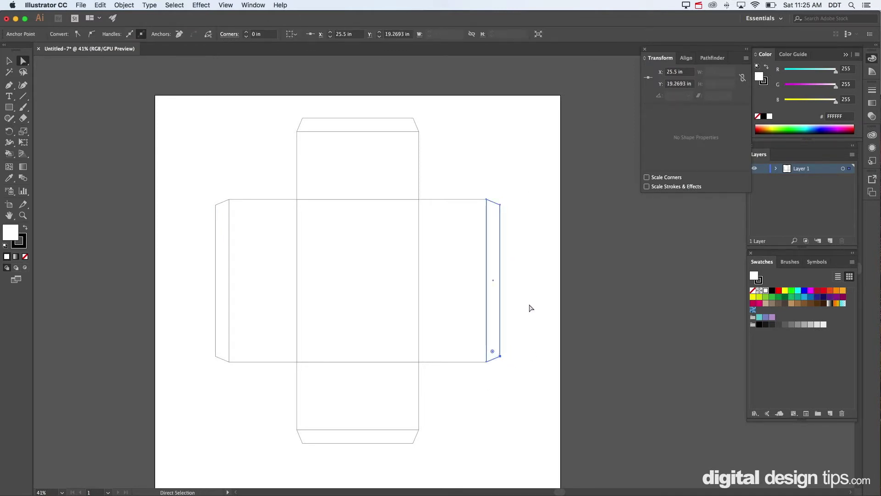
left_click(529, 304)
key("v")
left_click_drag(174, 106, 534, 451)
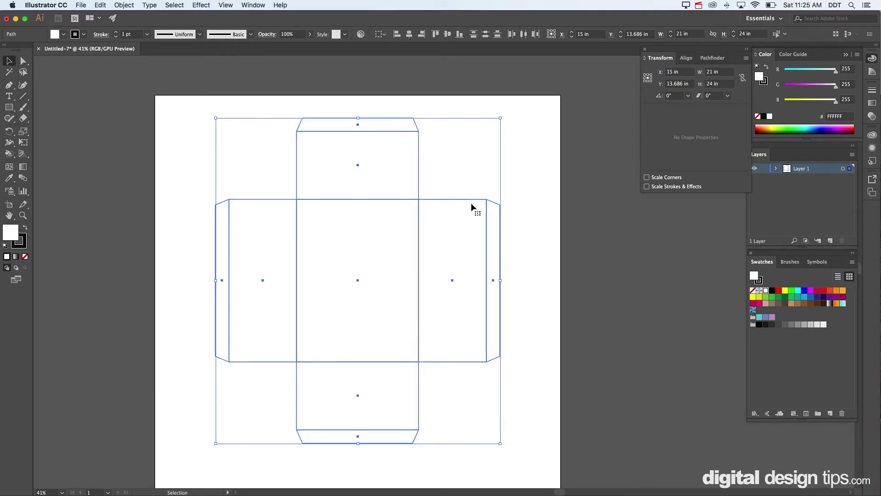
left_click(478, 157)
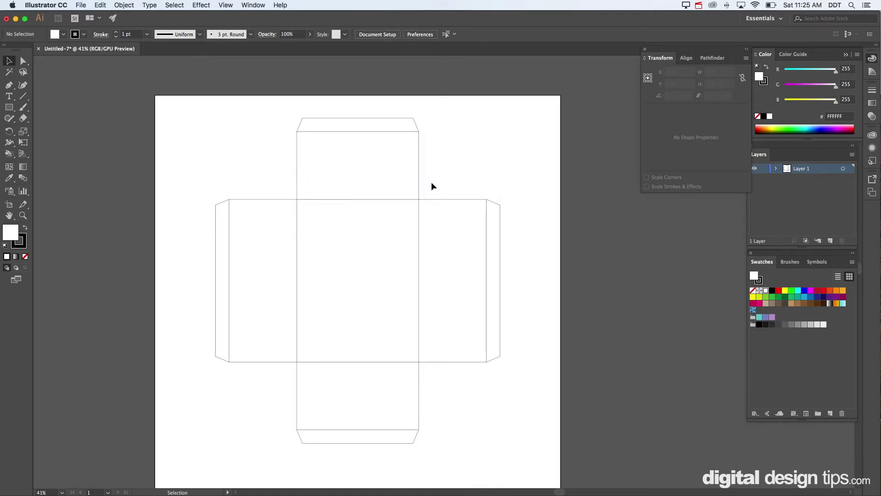
scroll(458, 184, "right", 2)
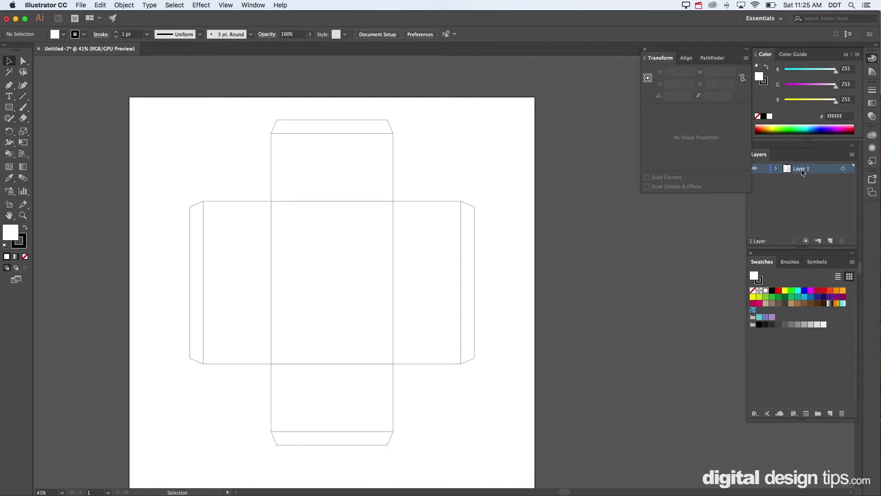
left_click(252, 5)
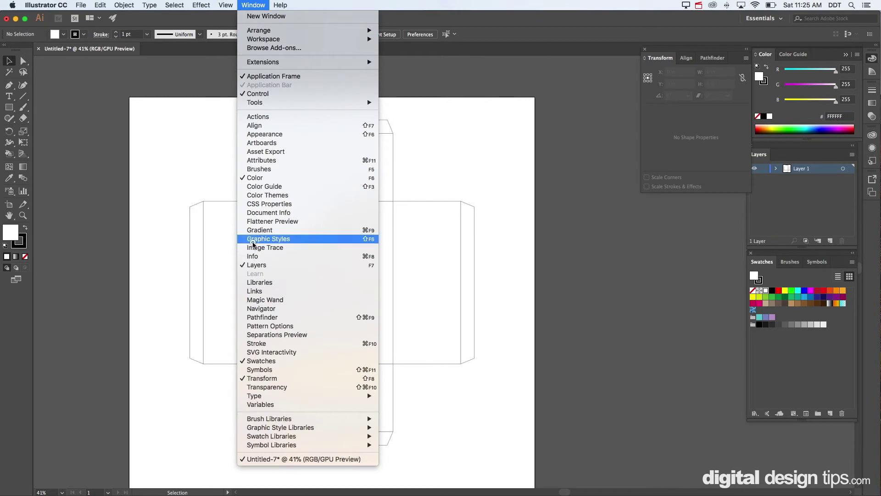
left_click(662, 278)
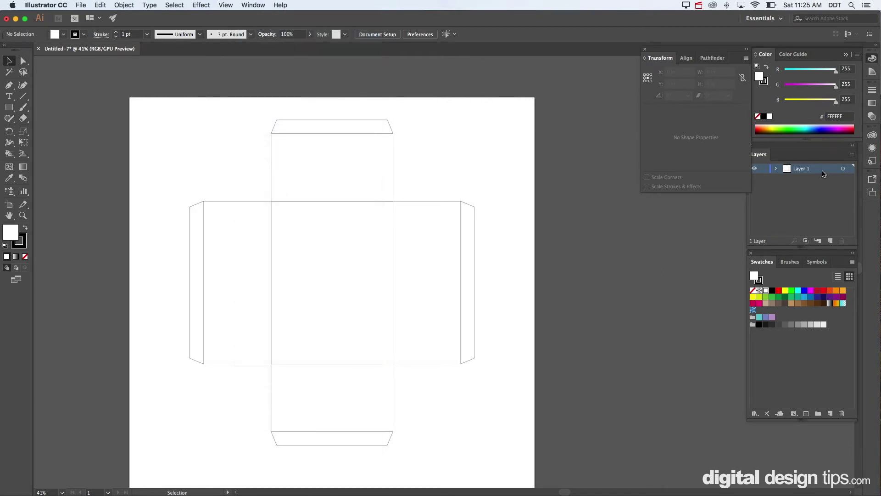
Step: Rename Layer 1 to "Die Line"
double_click(798, 168)
type("Die Line")
key("Return")
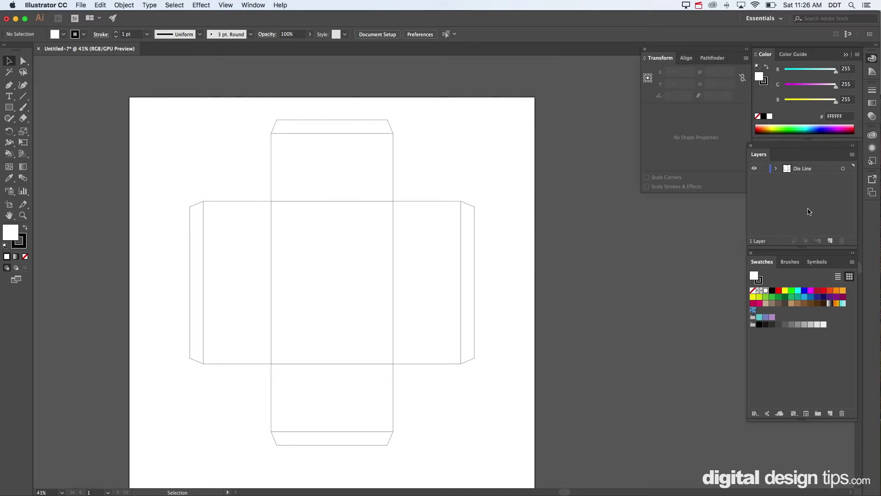
Step: Select the whole box template, remove its fill and set its stroke to cyan (00FFFF)
left_click_drag(108, 111, 523, 436)
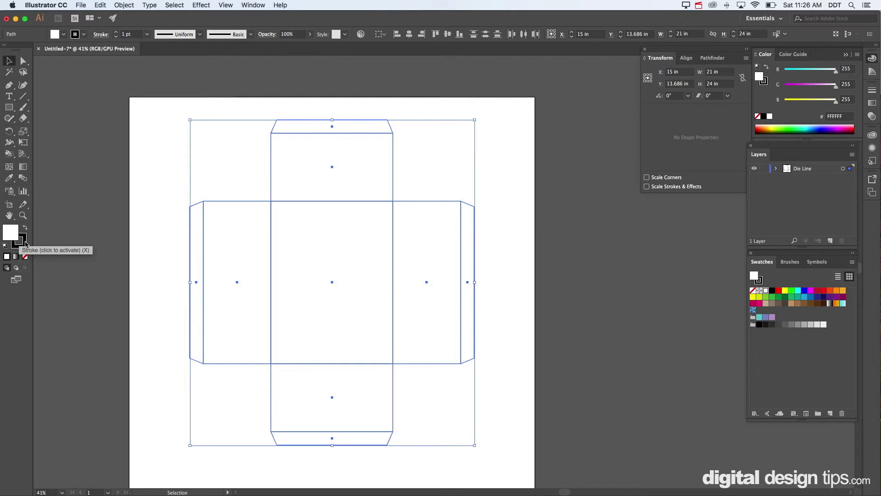
left_click(26, 241)
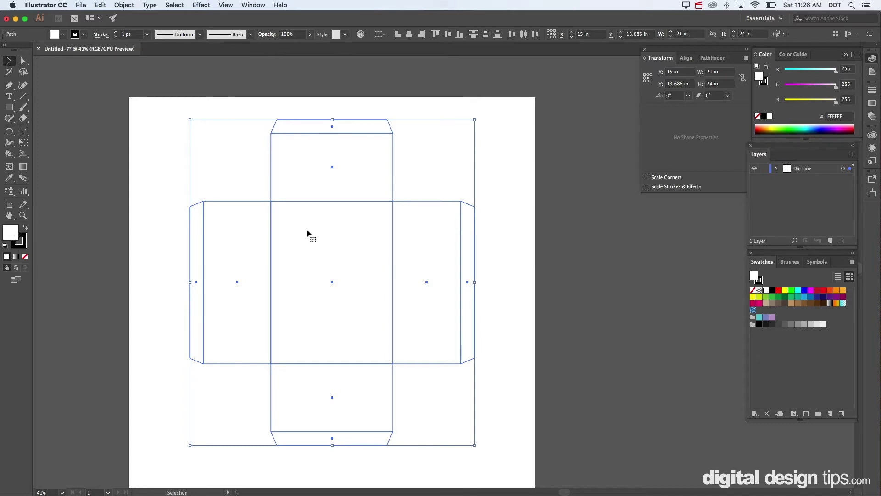
left_click(13, 234)
key("x")
left_click(758, 117)
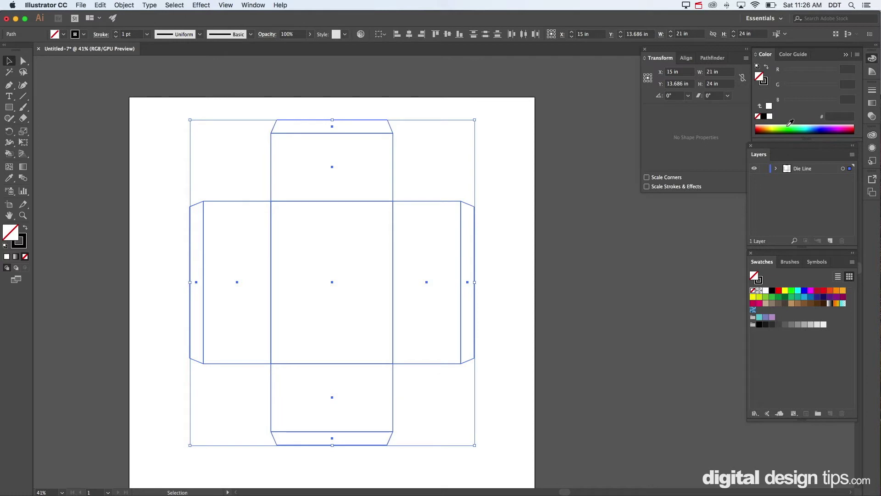
left_click(764, 81)
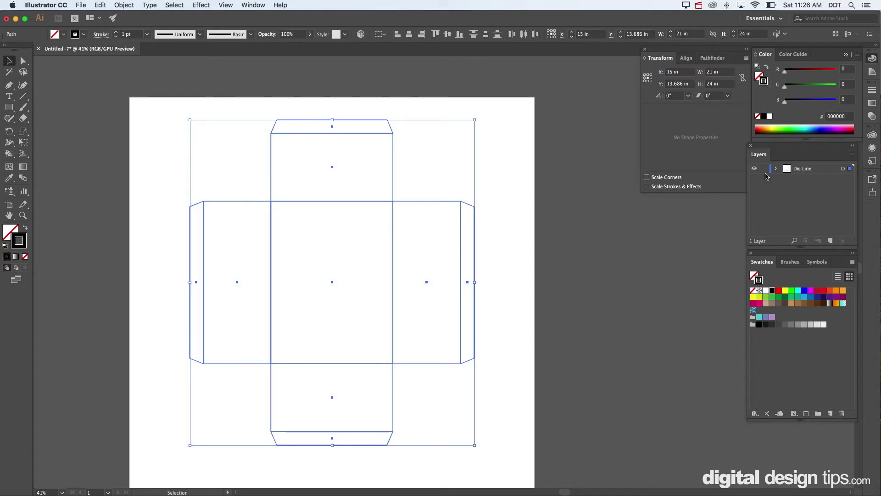
left_click(797, 291)
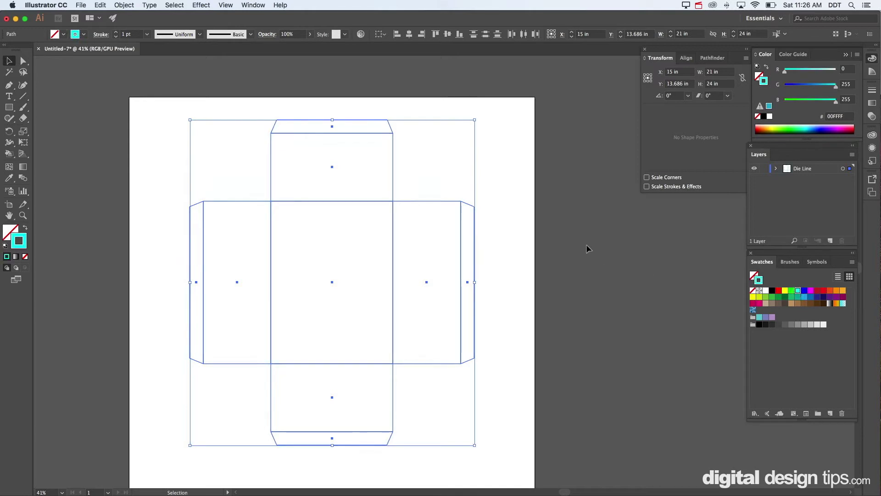
left_click(444, 166)
key("z")
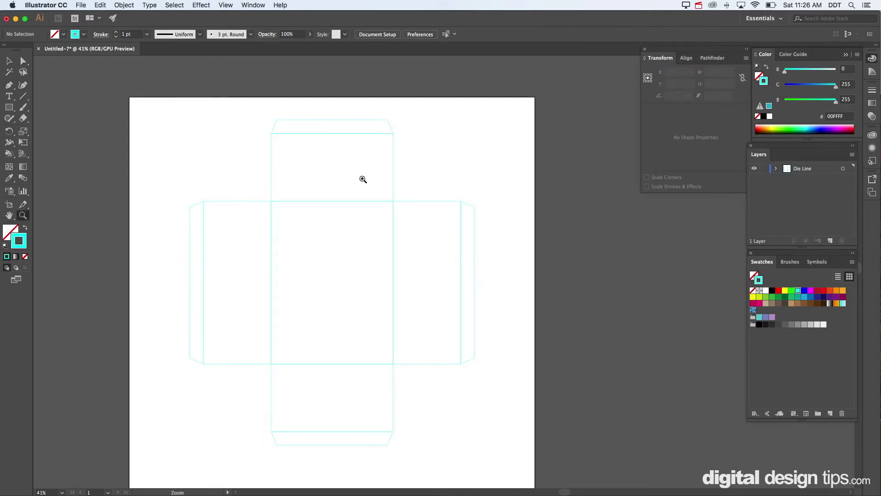
left_click_drag(364, 180, 465, 221)
left_click(483, 240, "alt")
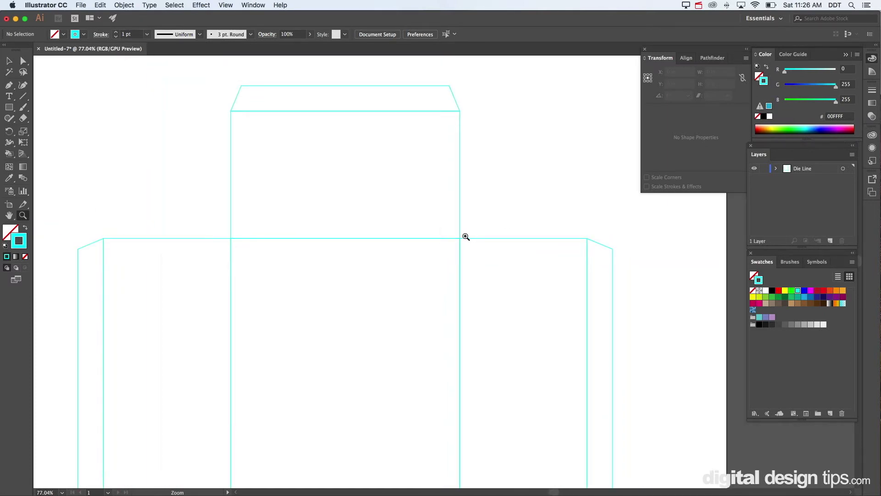
key("super+minus")
key("super+minus")
left_click_drag(466, 236, 488, 165)
Step: Set the whole template's stroke weight to 3 pt and lock the Die Line layer
key("v")
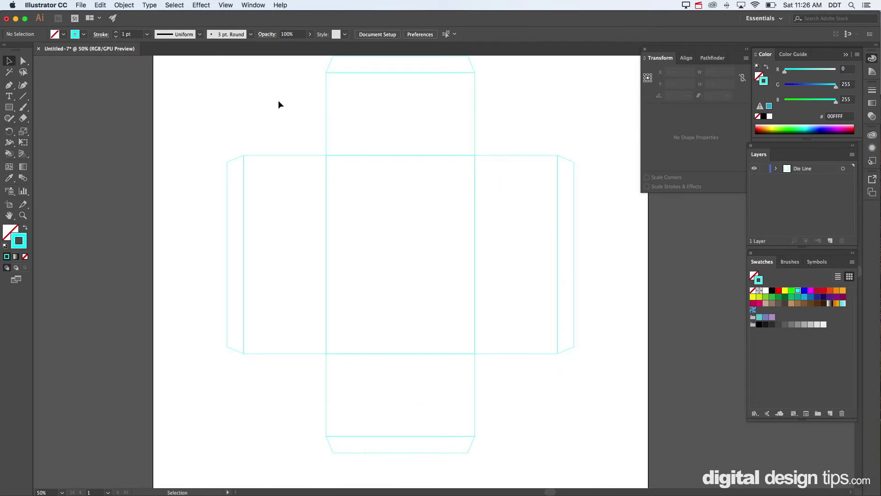
key("super+minus")
left_click_drag(275, 110, 565, 415)
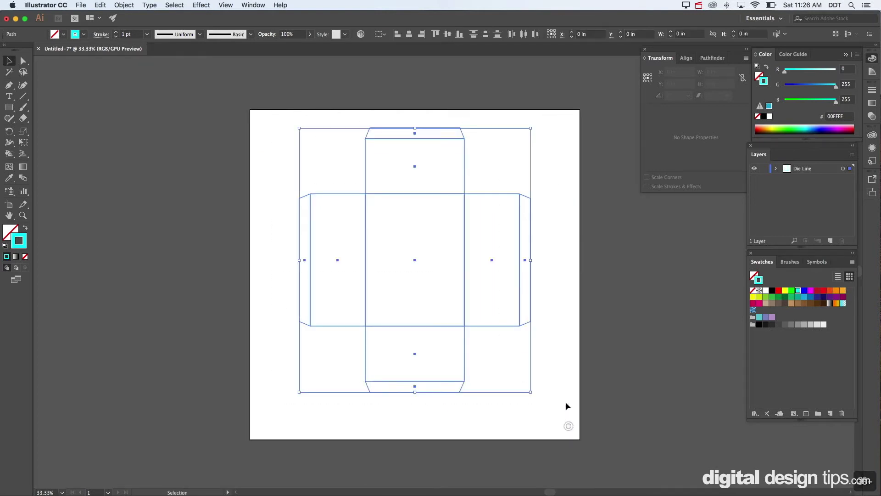
scroll(565, 411, "right", 3)
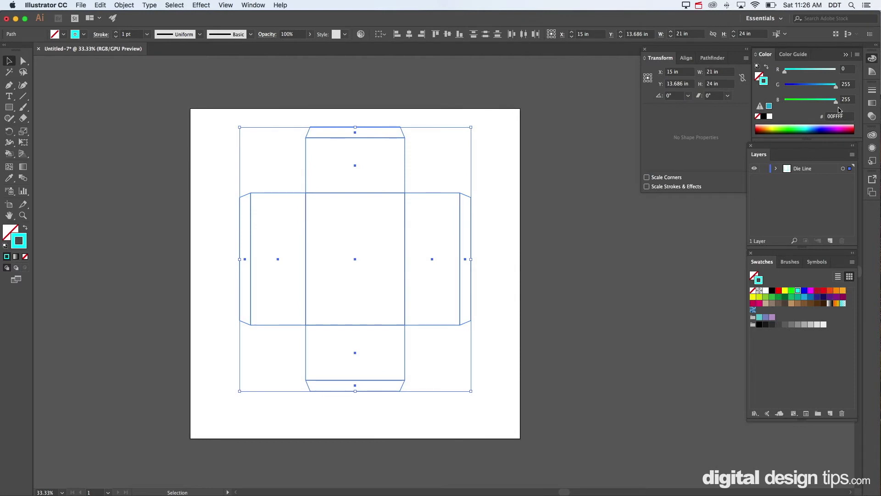
left_click(875, 89)
left_click(778, 98)
left_click(778, 98)
left_click(537, 128)
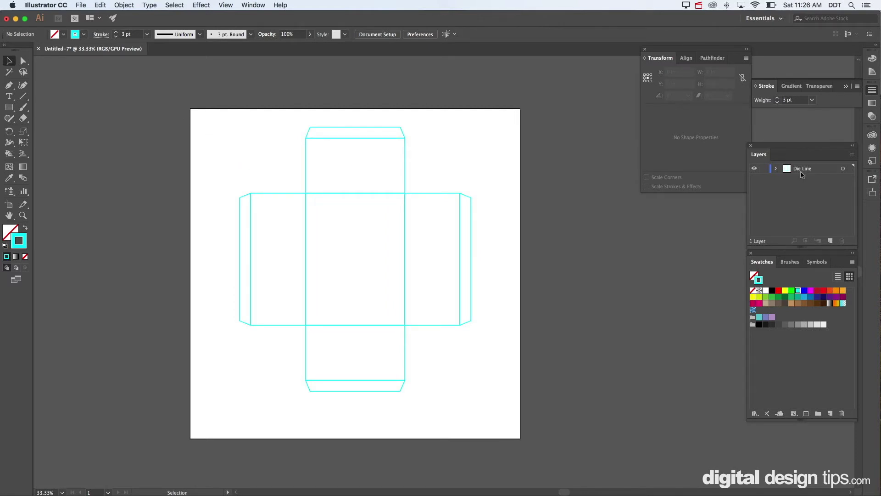
left_click(765, 168)
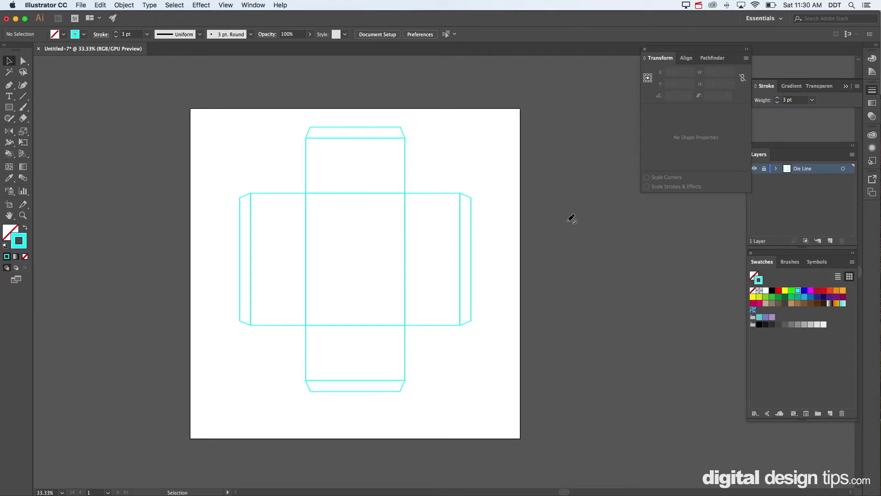
Step: Add a new layer named "Artwork" and move it beneath the Die Line layer
left_click(831, 241)
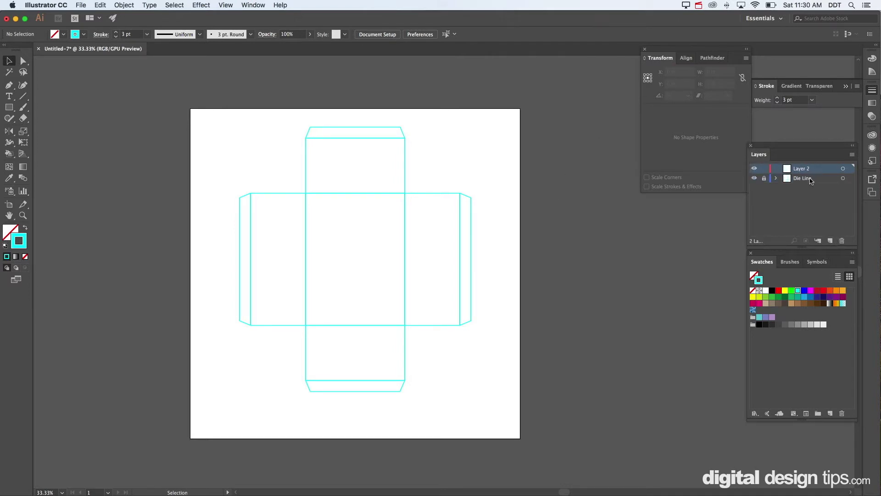
double_click(802, 169)
type("Artwork")
key("Return")
left_click_drag(805, 171, 807, 191)
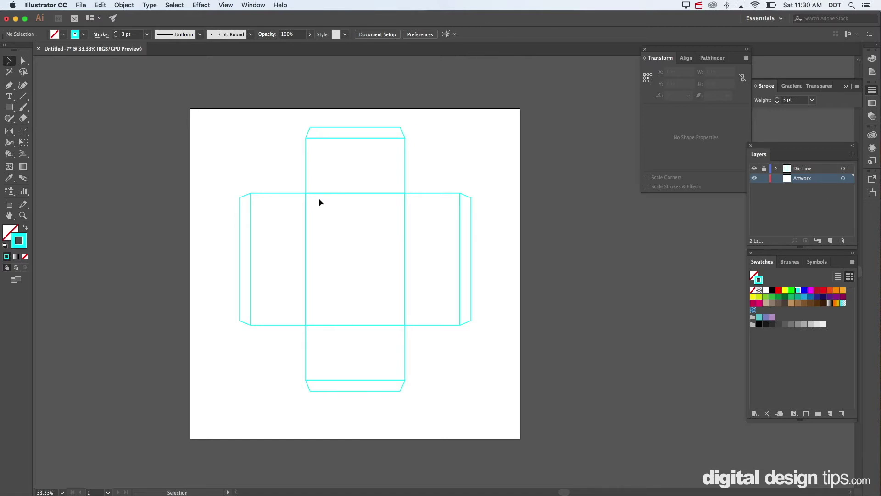
Step: Draw a 30 × 30 in rectangle covering the artboard on the Artwork layer, with no stroke and a red fill (FF0000)
key("m")
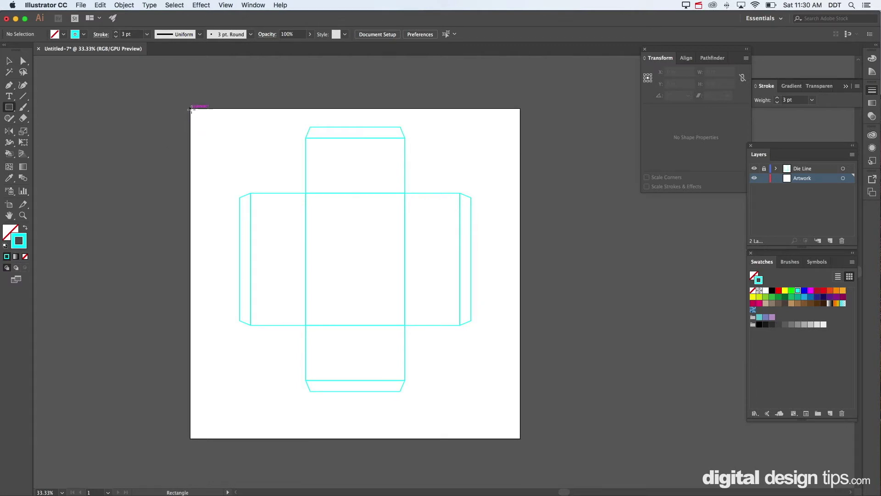
left_click_drag(190, 110, 520, 437)
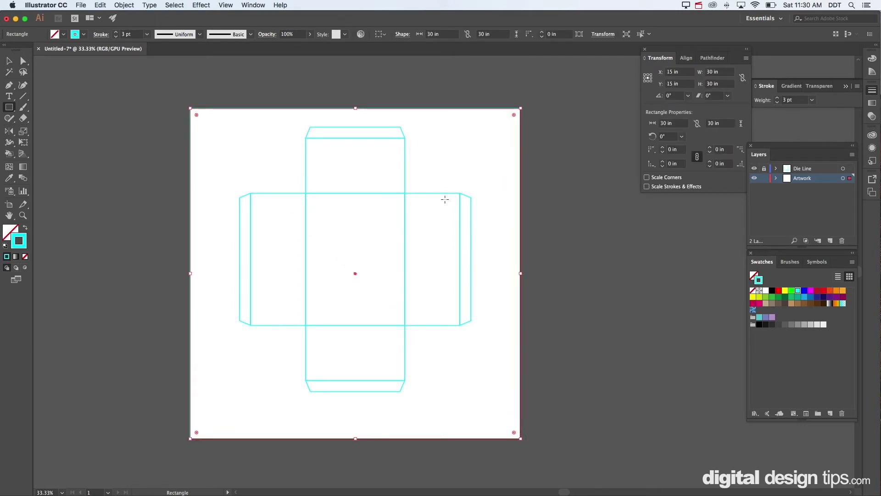
left_click(24, 256)
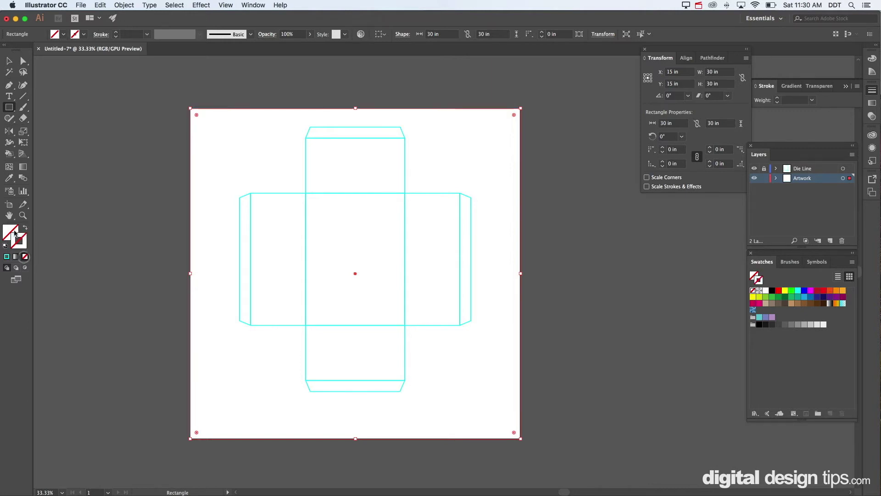
left_click(11, 232)
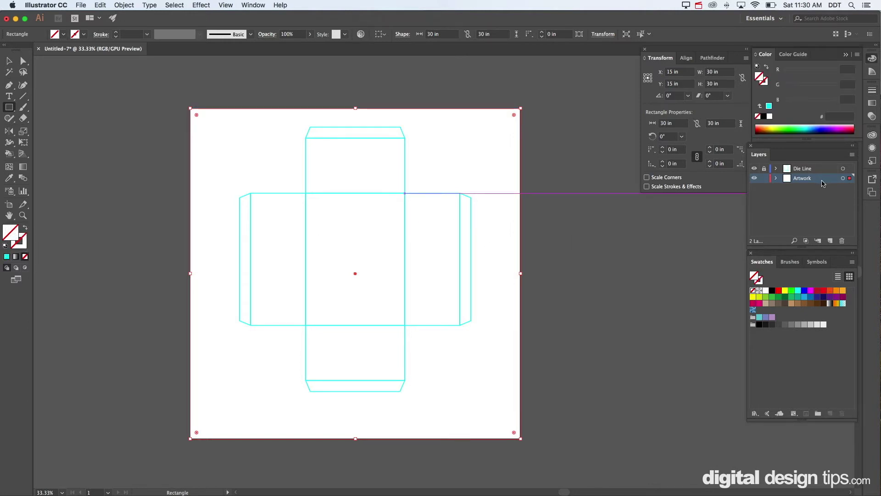
left_click(778, 291)
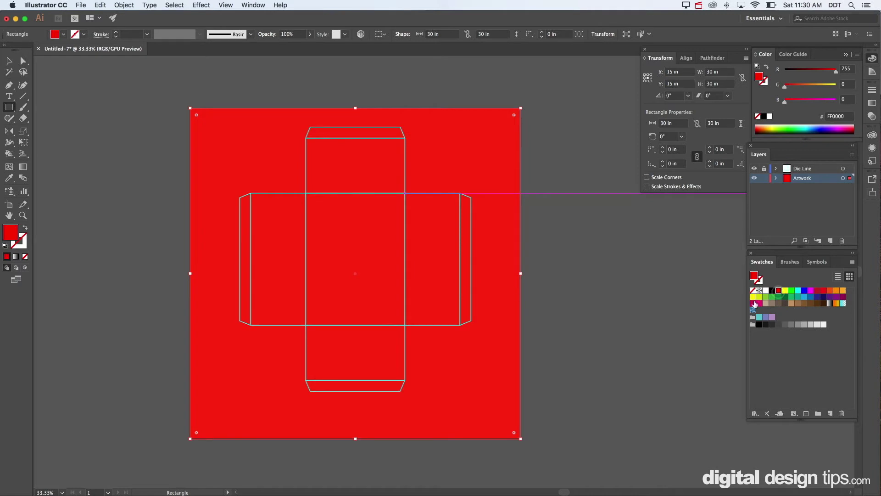
key("v")
left_click(557, 188)
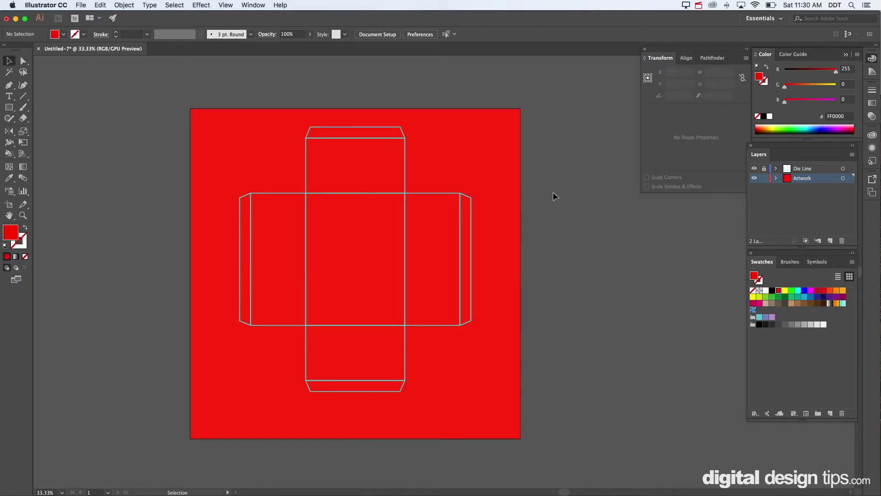
Step: Create the black text "BRAND NAME", enlarge it to about 90 pt and place it in the lower part of the template's bottom panel
left_click_drag(541, 203, 545, 174)
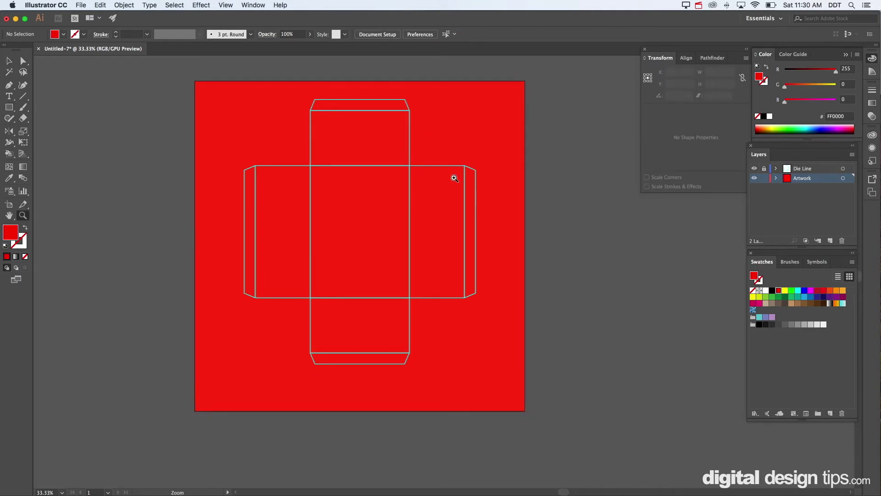
left_click_drag(419, 156, 397, 175)
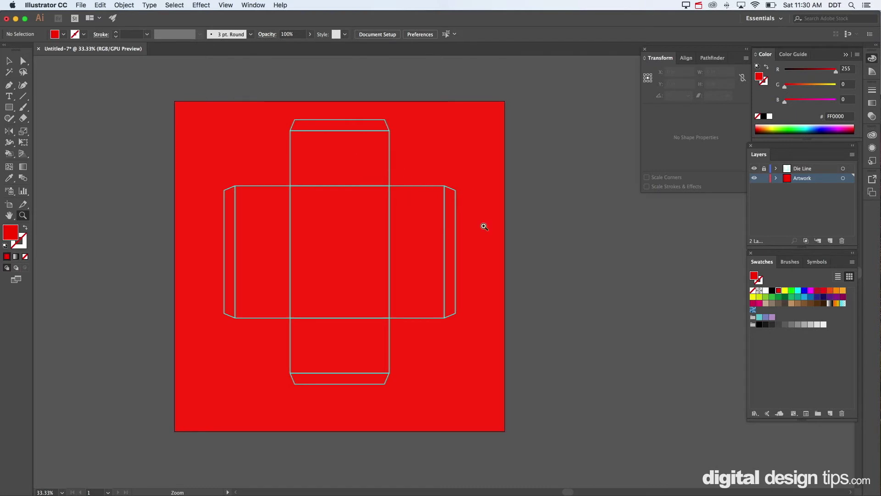
key("v")
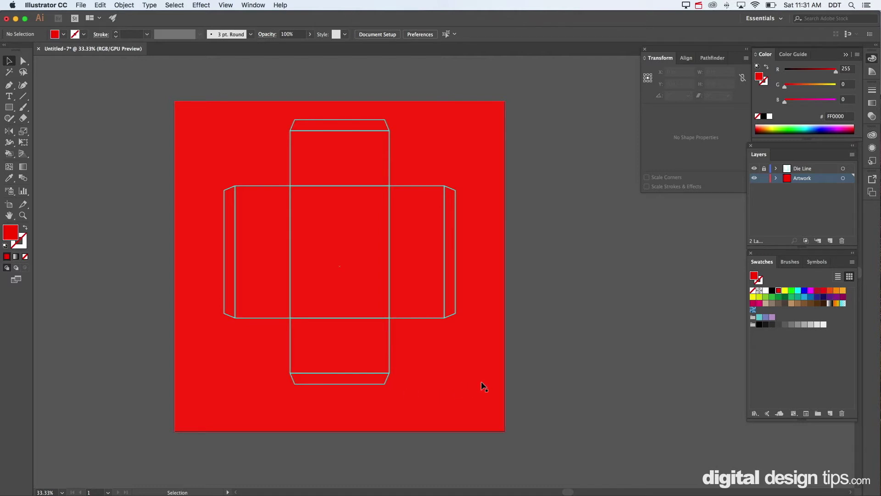
key("t")
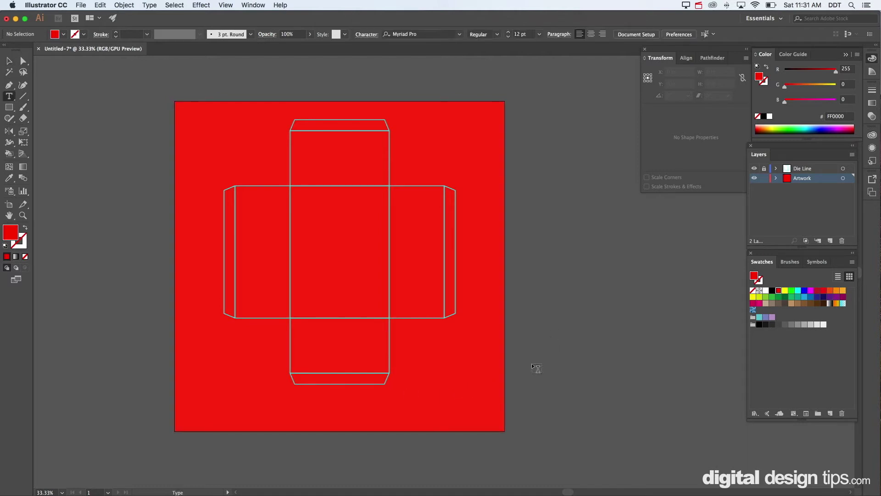
left_click(532, 363)
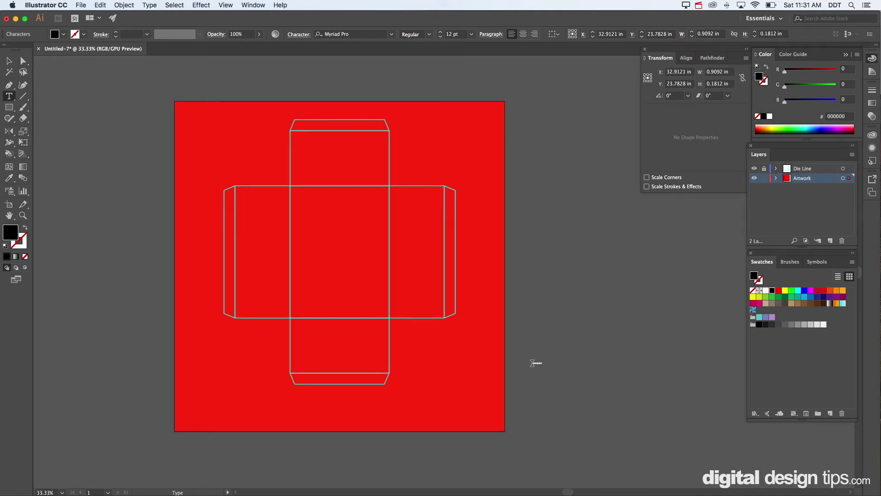
key("super+a")
left_click(542, 363, "super")
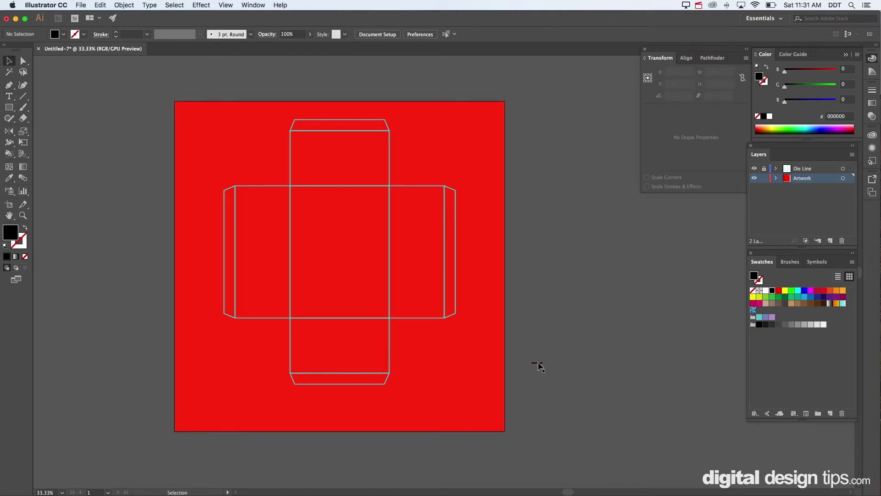
left_click(338, 351)
left_click_drag(344, 353, 441, 402)
left_click_drag(401, 375, 372, 359)
Step: Scale the BRAND NAME text down to about 69.4 pt and fit it into the lower-right corner of the bottom panel
key("z")
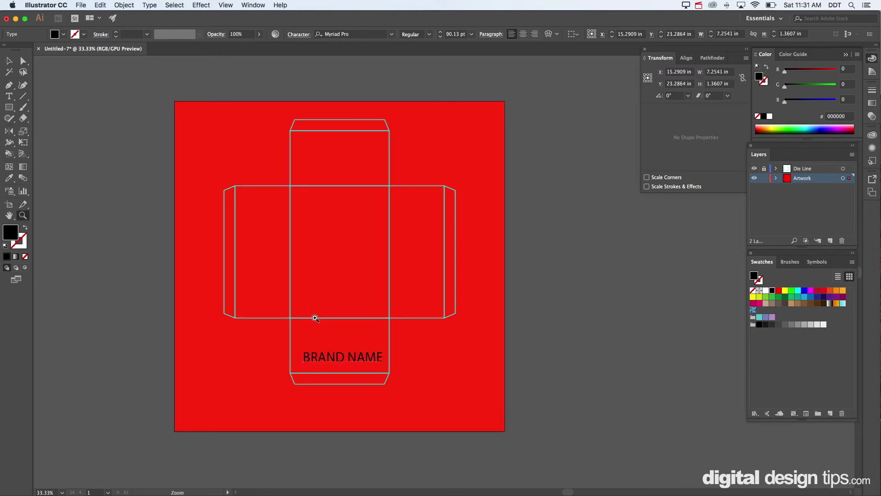
left_click_drag(354, 344, 569, 424)
scroll(498, 430, "down", 5)
key("v")
left_click_drag(445, 294, 465, 325)
left_click_drag(166, 358, 249, 342)
left_click_drag(371, 322, 371, 342)
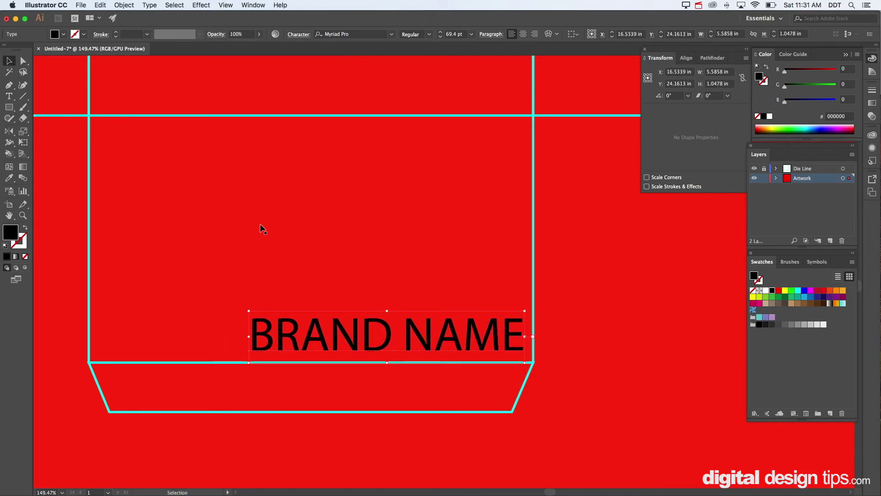
Step: Draw a rectangle about 5.47 × 1.25 in directly above the BRAND NAME text and fill it white
left_click(8, 107)
key("super+shift+a")
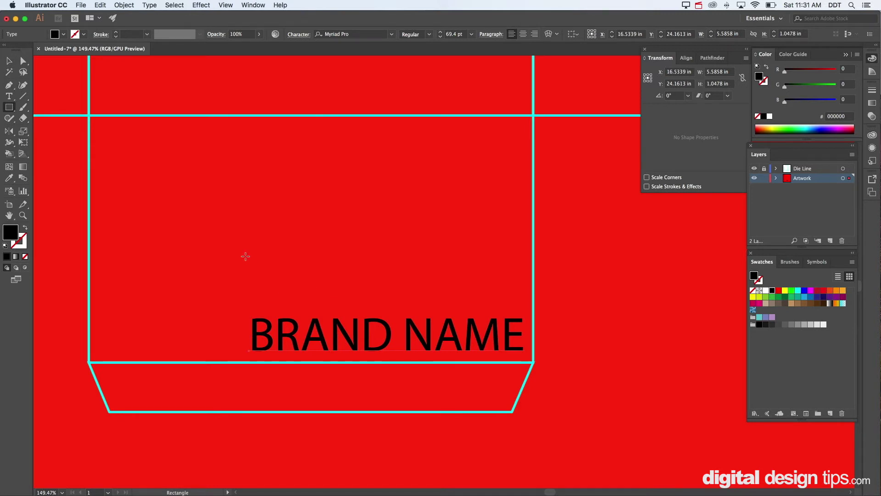
left_click_drag(249, 249, 519, 311)
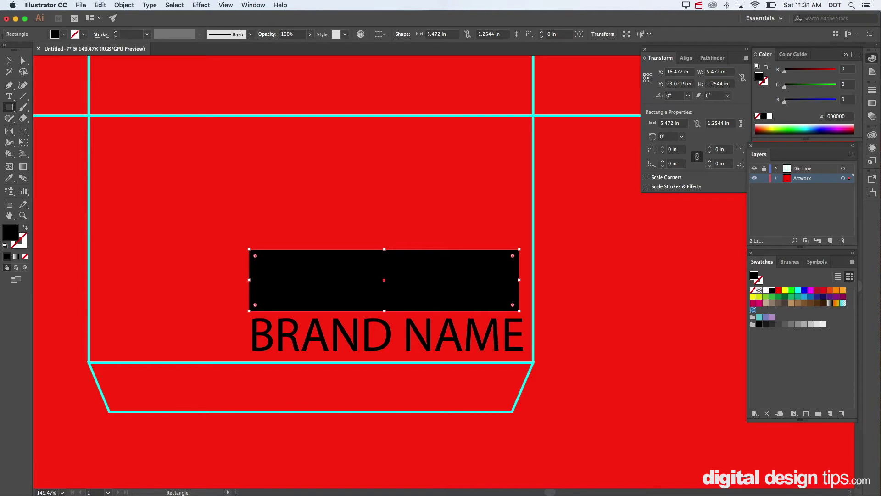
left_click(770, 118)
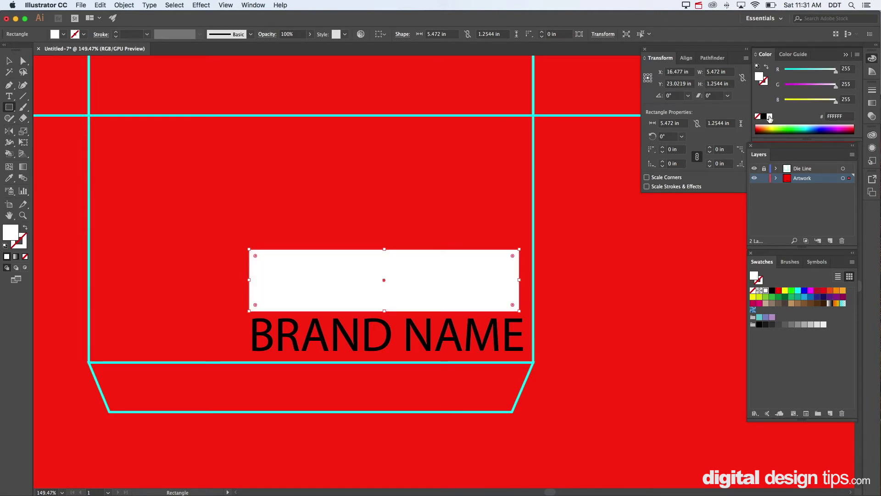
key("super+minus")
key("super+minus")
key("super+minus")
key("v")
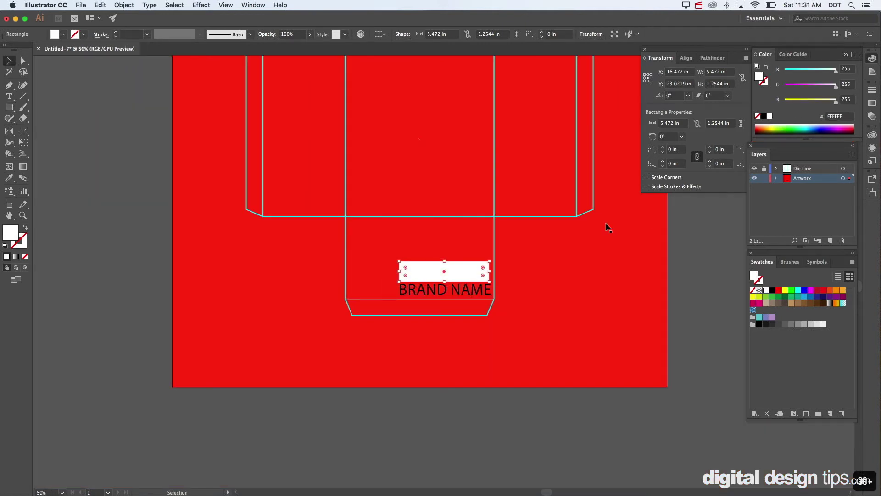
left_click(64, 102)
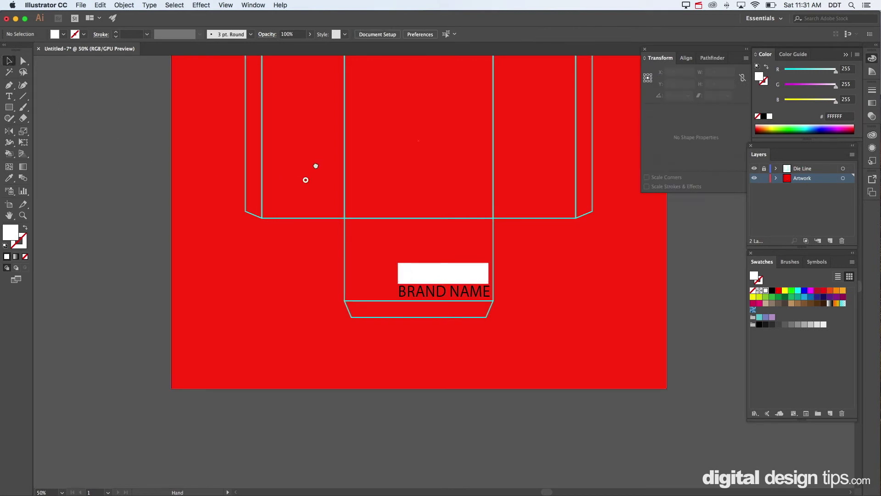
left_click_drag(315, 166, 233, 309)
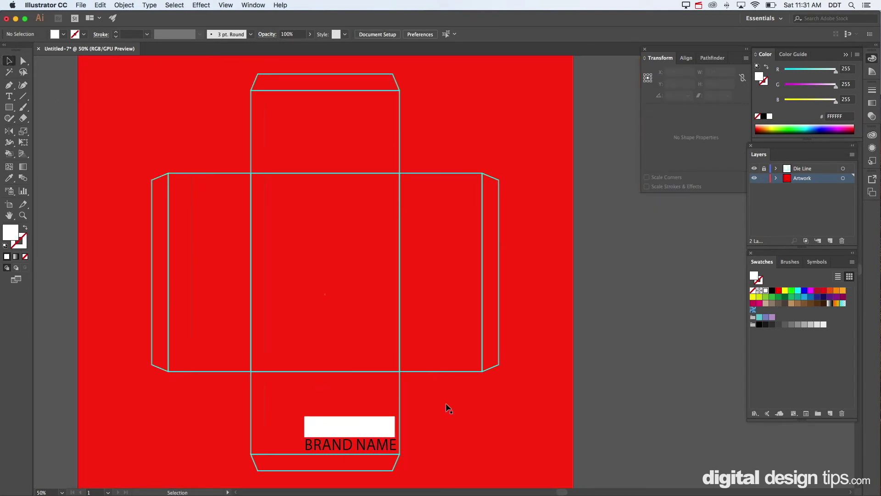
left_click(514, 139)
left_click_drag(513, 137, 490, 202)
key("super+z")
left_click_drag(515, 232, 527, 253)
key("super+z")
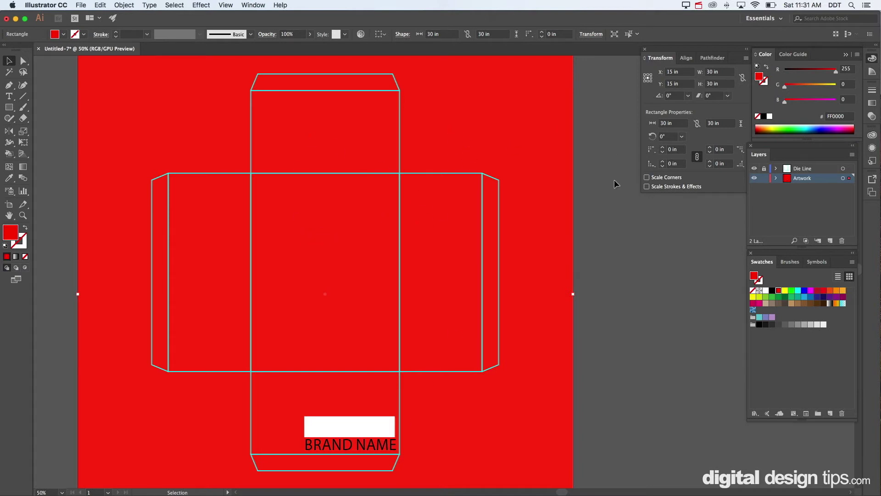
left_click_drag(543, 165, 536, 271)
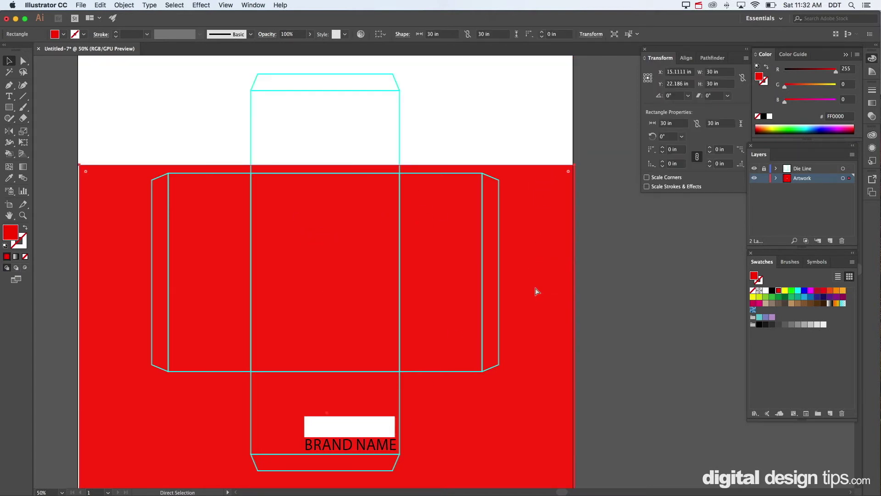
key("super+z")
left_click(594, 202)
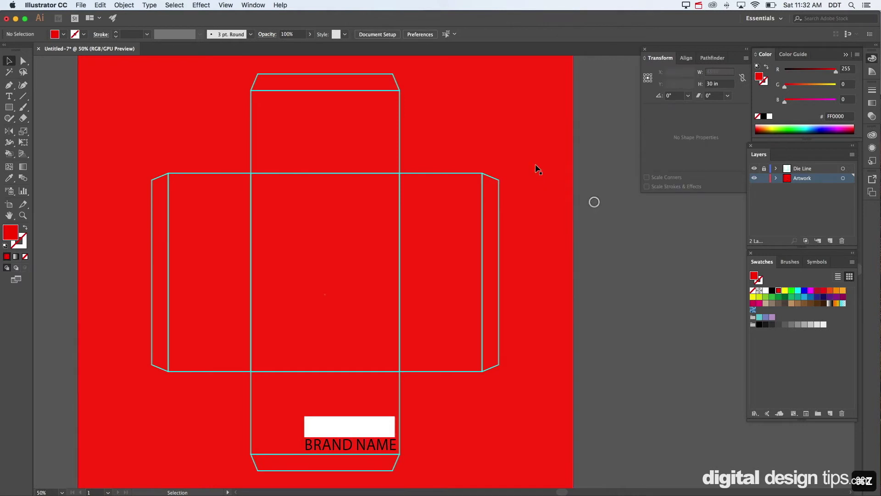
Step: Lock the red background rectangle on the Artwork layer so it cannot be selected
left_click(528, 152)
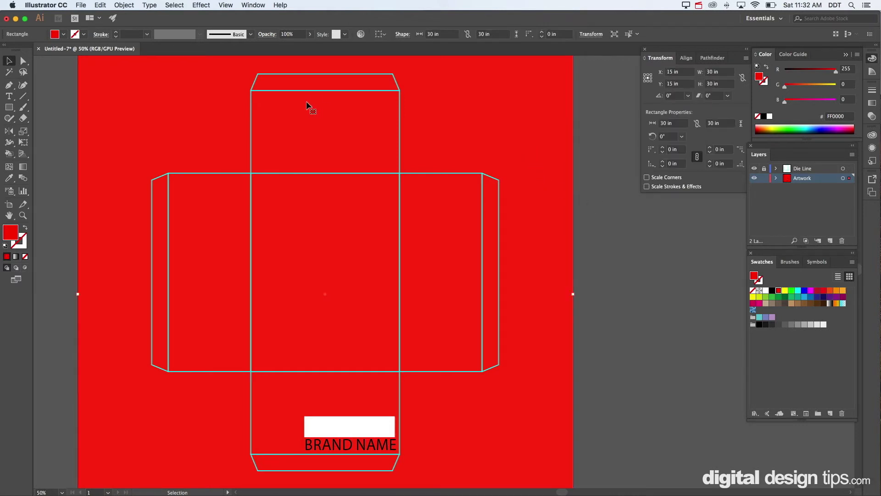
left_click(125, 4)
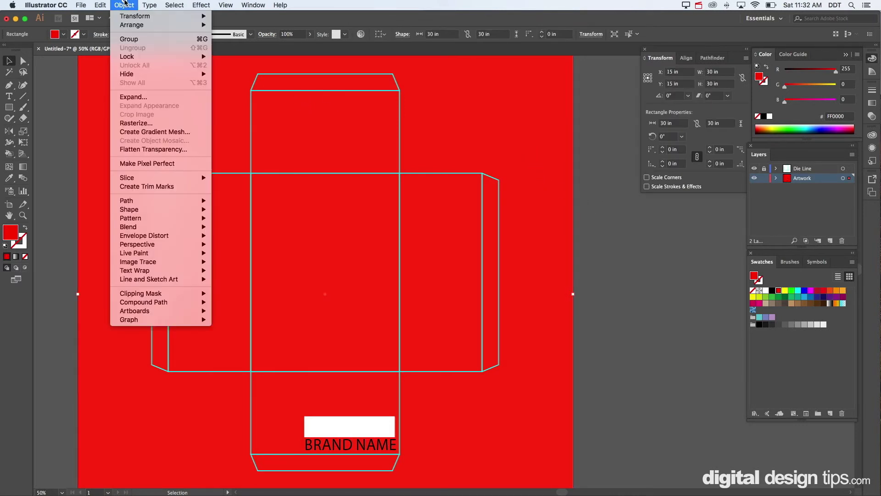
mouse_move(140, 56)
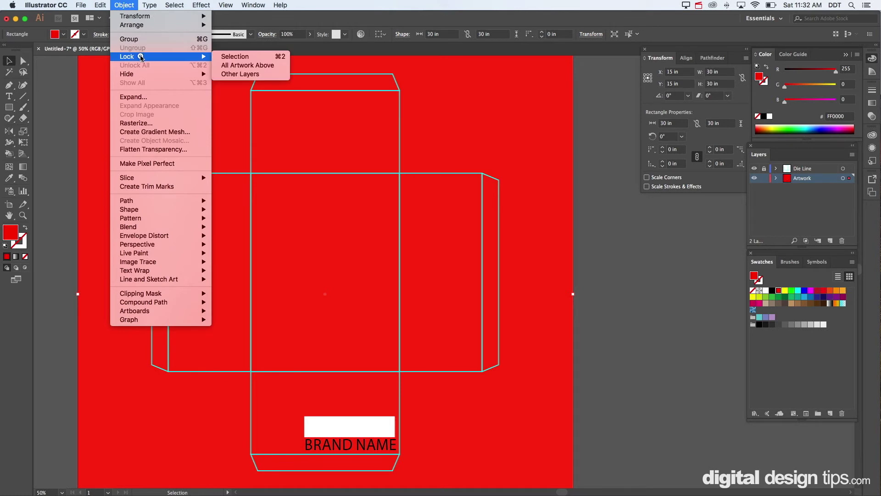
left_click(257, 56)
left_click(621, 231)
left_click(557, 147)
left_click(568, 118)
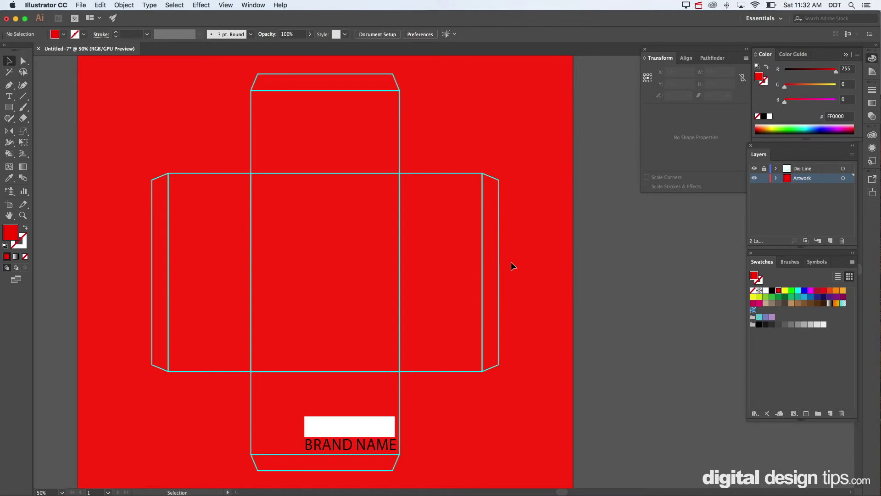
left_click_drag(432, 418, 358, 464)
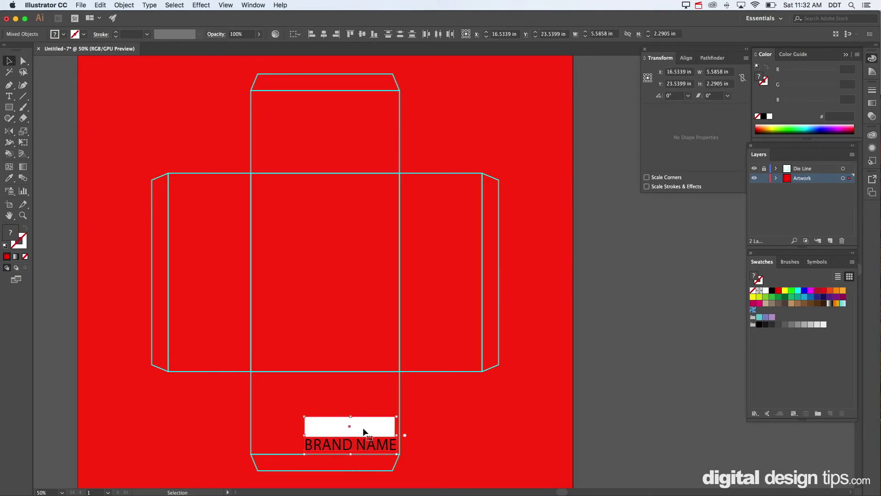
left_click_drag(364, 426, 415, 354)
key("super+z")
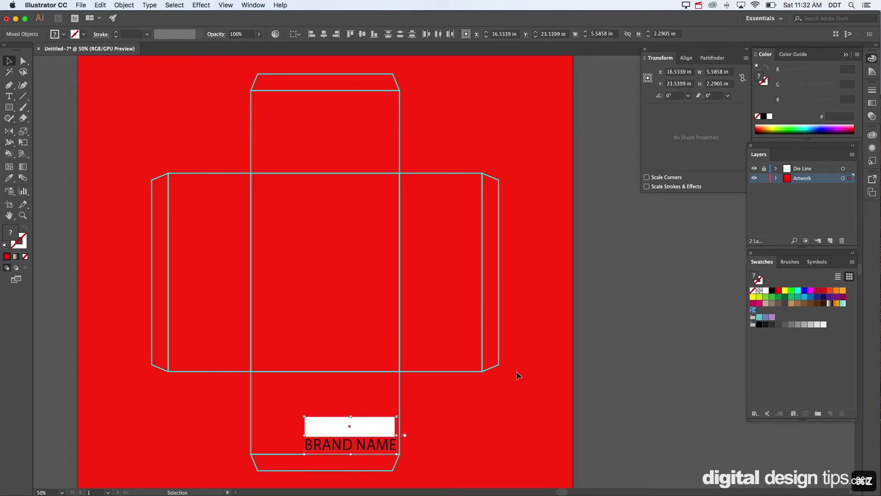
left_click(516, 371)
left_click(122, 5)
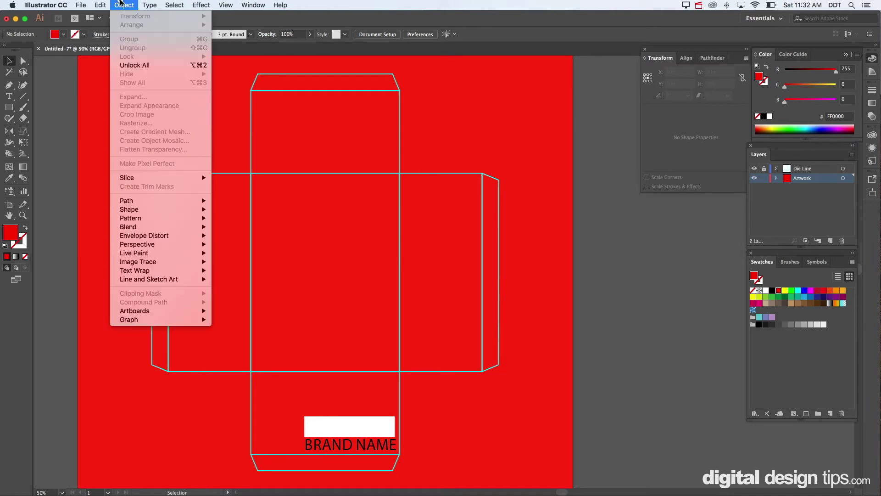
left_click(156, 65)
Step: Duplicate the white rectangle and BRAND NAME text together straight up into the top panel, just below the top flap's fold line
left_click_drag(526, 320, 521, 269)
left_click_drag(497, 327, 489, 317)
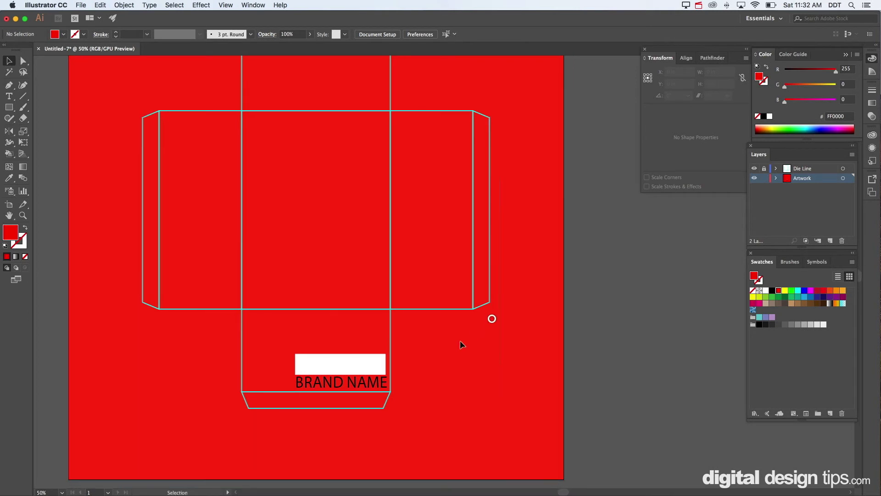
left_click(348, 386)
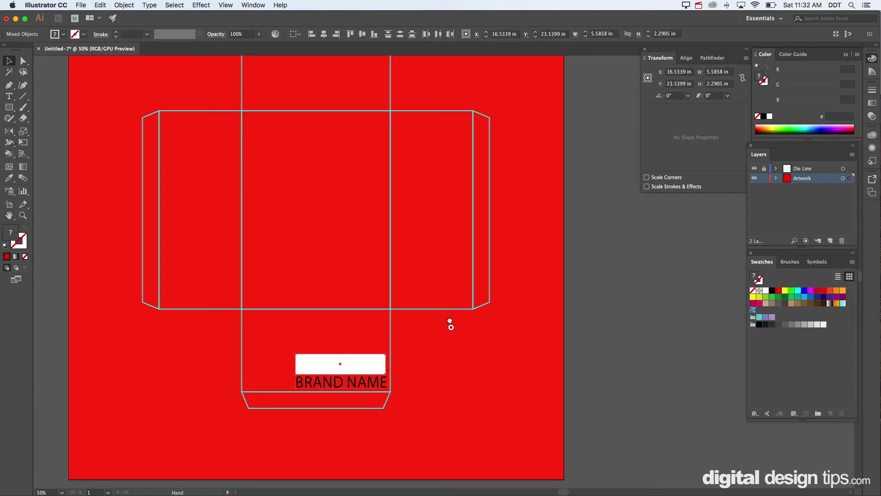
left_click_drag(450, 324, 425, 417)
left_click_drag(371, 453, 368, 137)
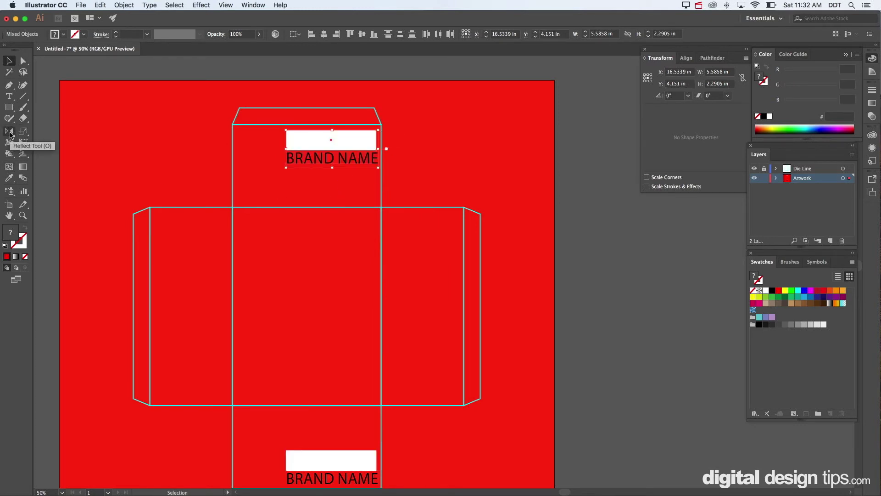
Step: Rotate the duplicated white rectangle and BRAND NAME text 180° and move them to the left side of the top panel
key("e")
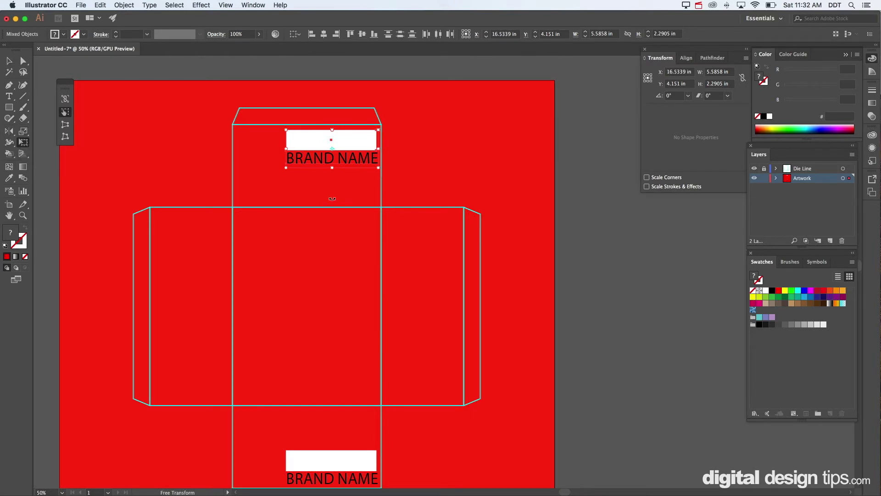
left_click_drag(344, 194, 292, 112)
key("v")
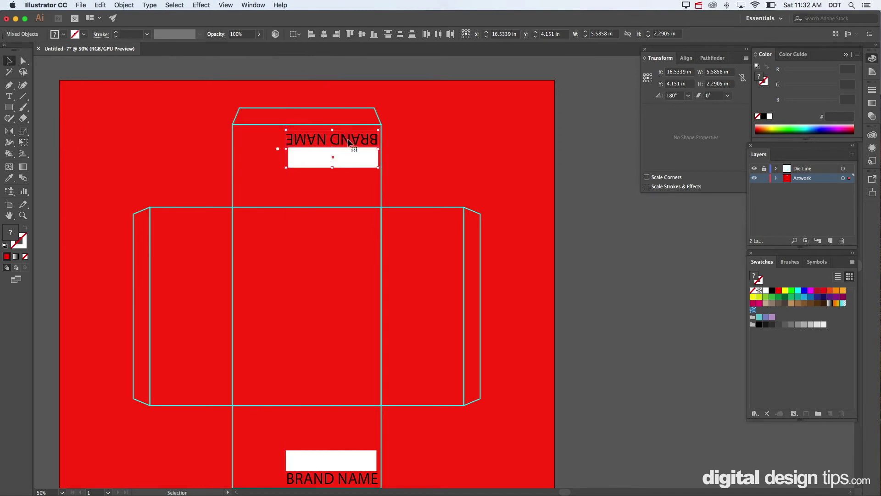
left_click_drag(349, 143, 302, 140)
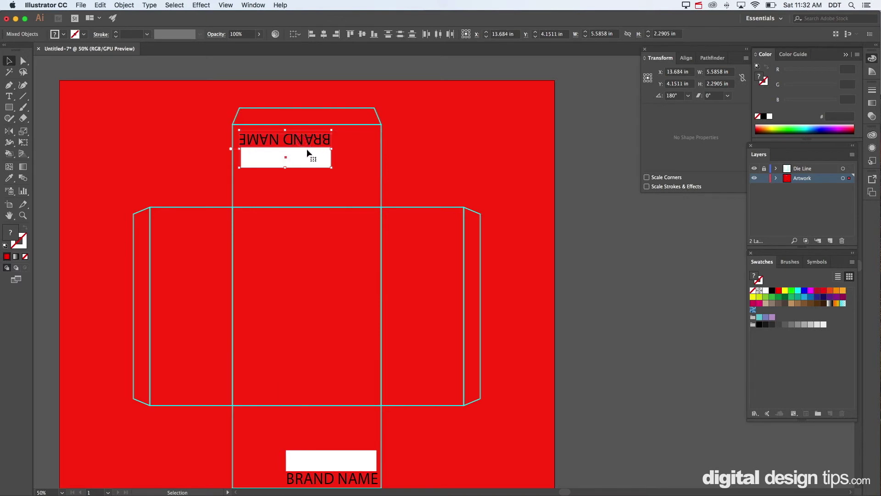
left_click(115, 112)
Step: Draw a circle about 6.67 in in diameter in the middle of the central panel and fill it black
left_click_drag(301, 210, 295, 150)
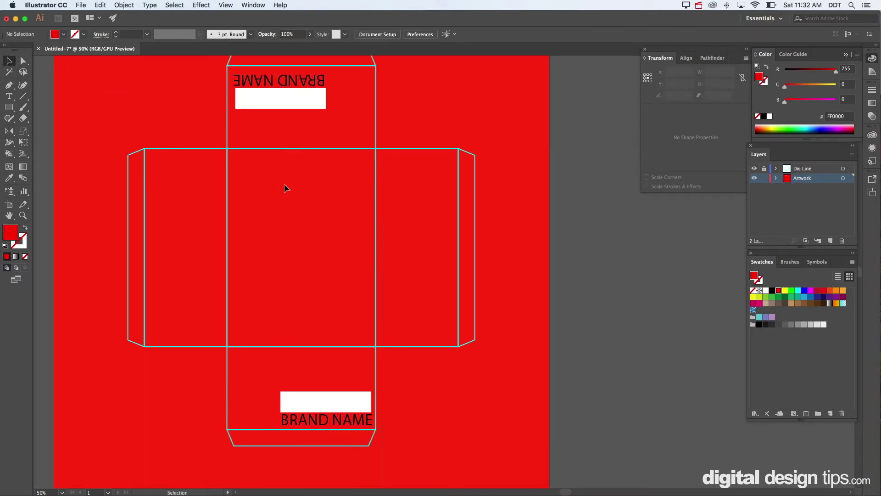
scroll(280, 211, "right", 2)
left_click(281, 213)
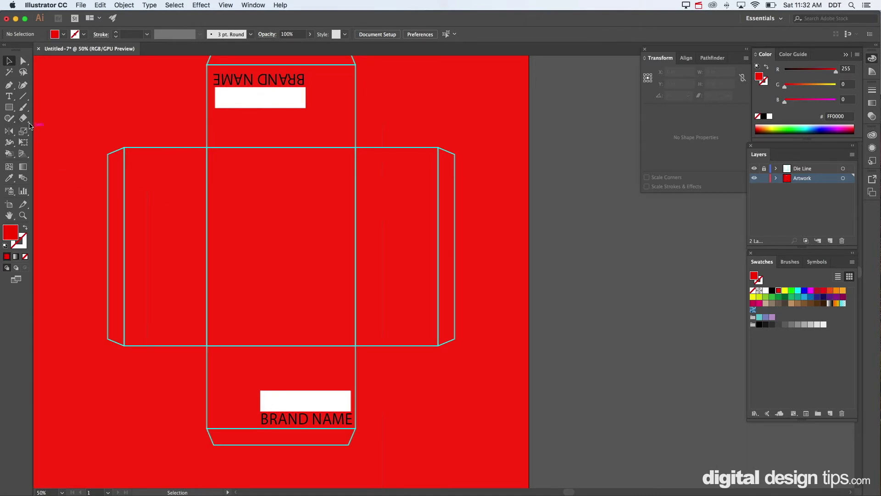
left_click(9, 107)
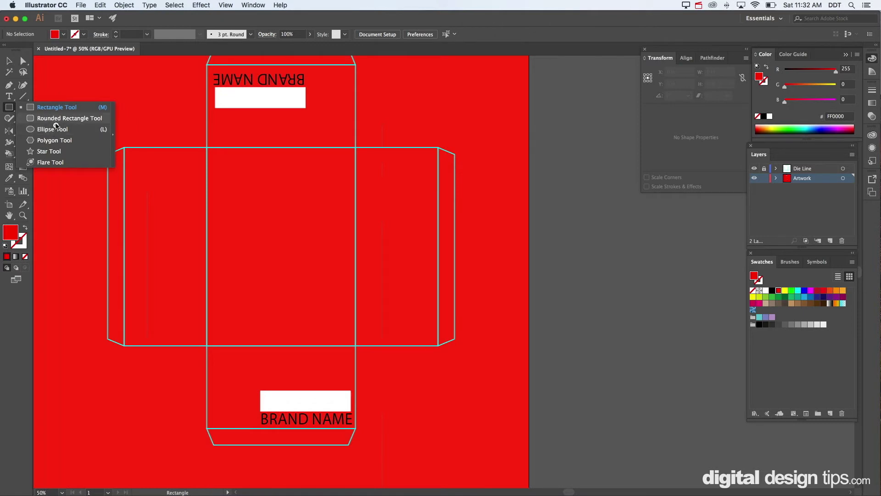
left_click(52, 129)
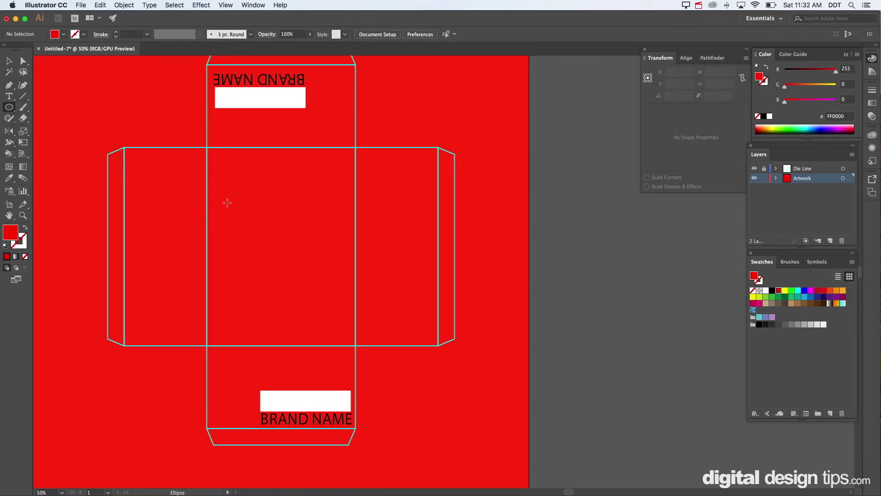
mouse_move(225, 193)
left_mouse_down()
mouse_move(326, 272)
mouse_move(331, 309)
mouse_move(312, 305)
left_mouse_up()
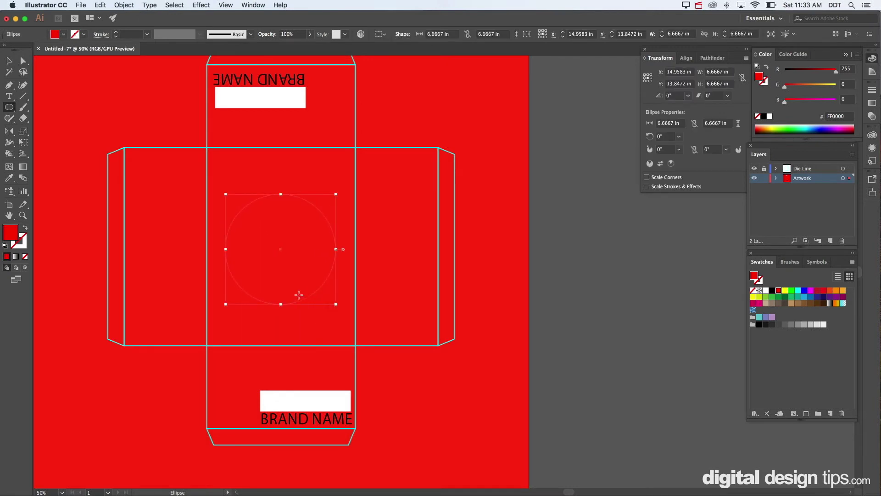
left_click(763, 117)
key("v")
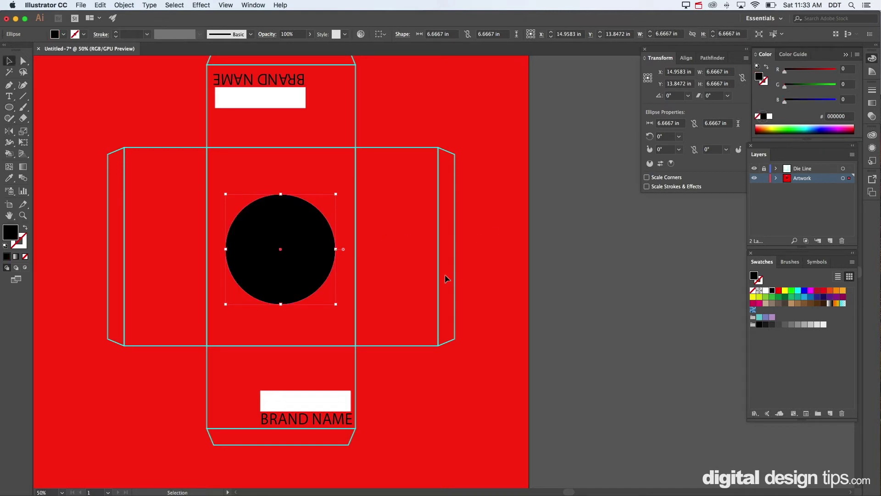
left_click(541, 224)
Step: Add the text LOGO beside the black circle, enlarge it to about 148 pt and fill it white
key("t")
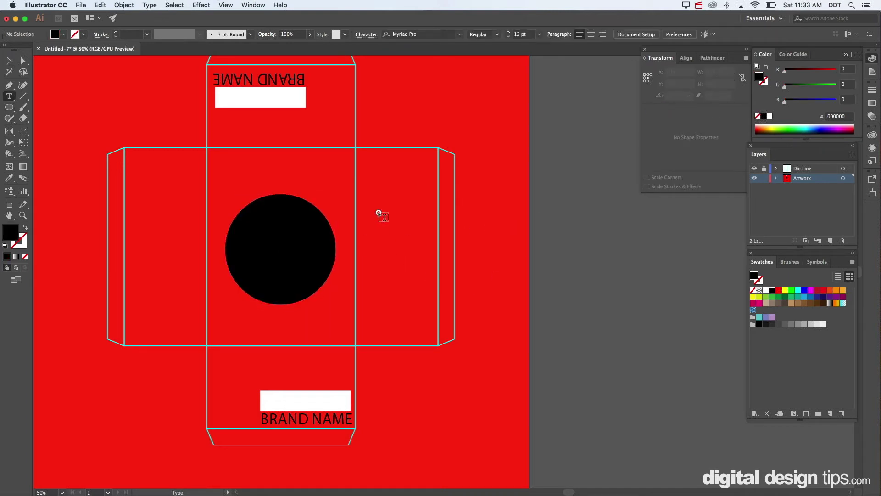
left_click(379, 212)
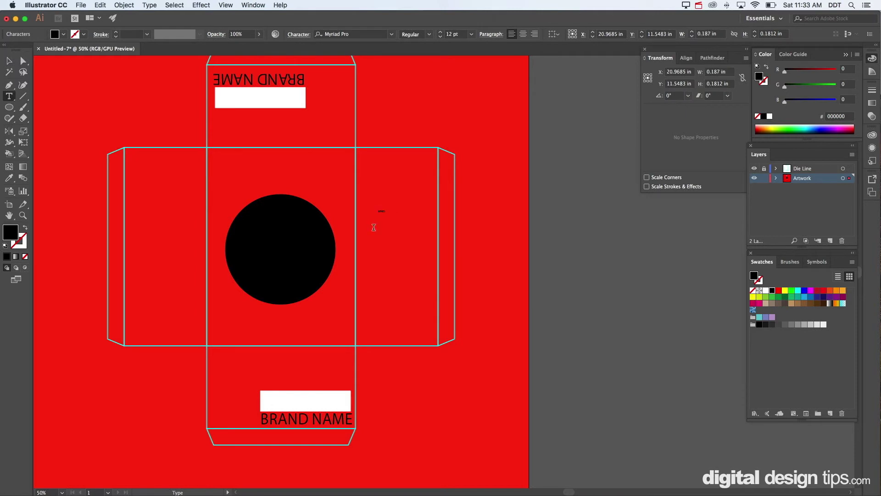
left_click(8, 61)
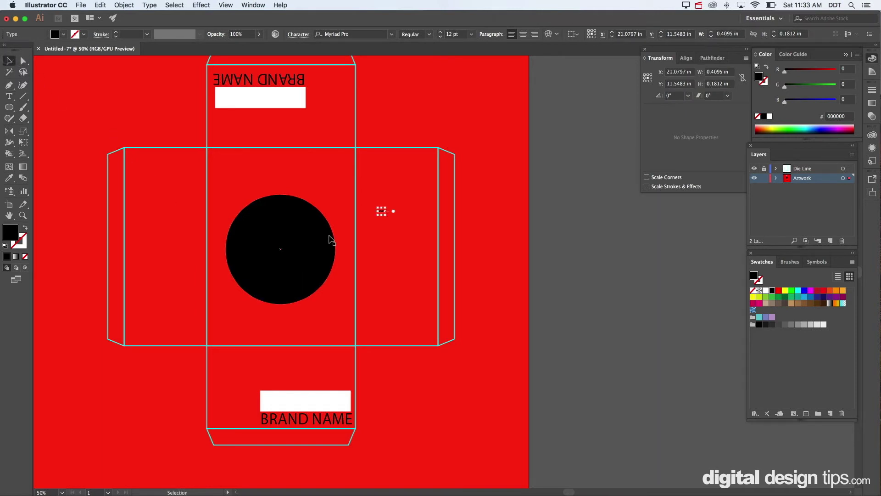
left_click_drag(392, 212, 465, 270)
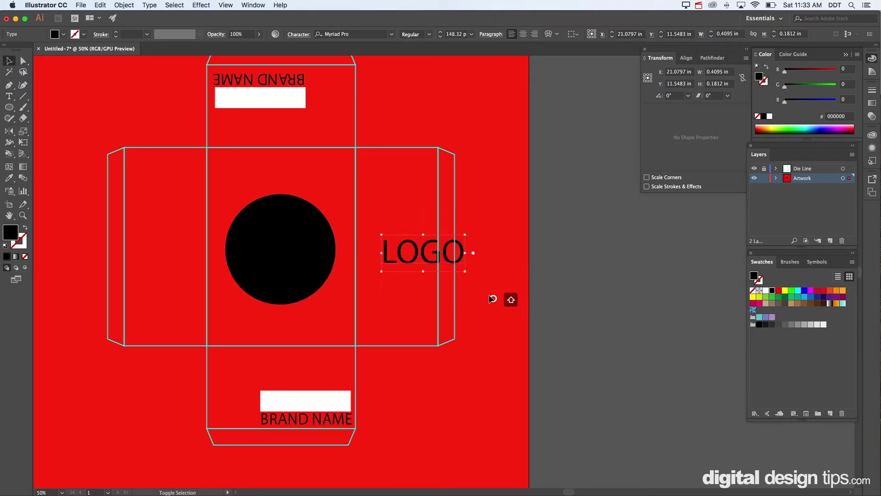
left_click(770, 116)
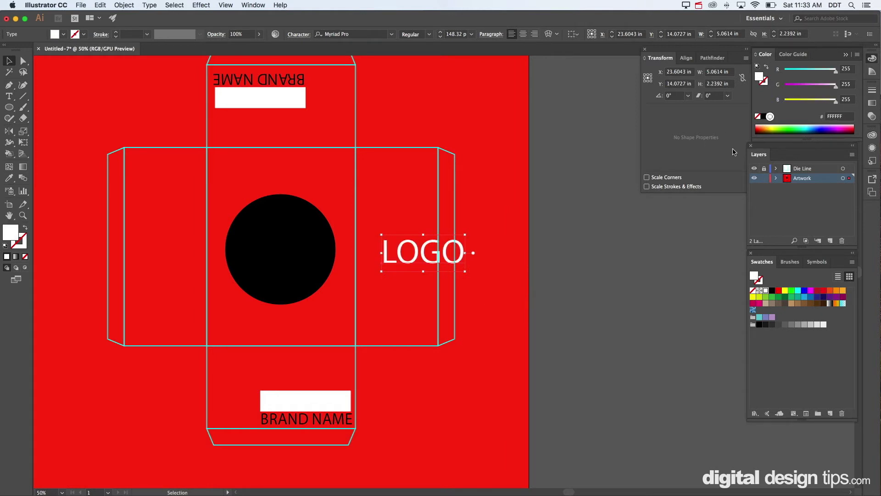
Step: Move the white LOGO text onto the middle of the black circle
left_click(515, 271)
left_click_drag(424, 261, 281, 258)
left_click(532, 242)
scroll(504, 253, "left", 3)
scroll(505, 252, "up", 2)
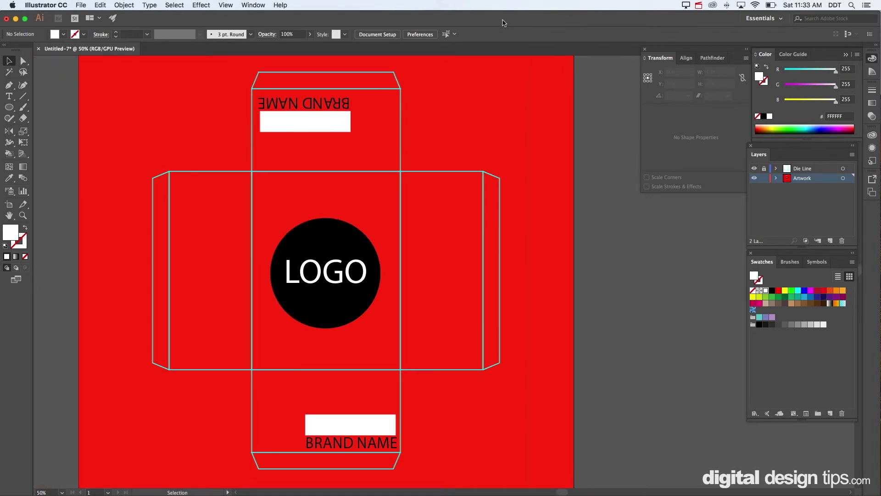
scroll(421, 256, "down", 1)
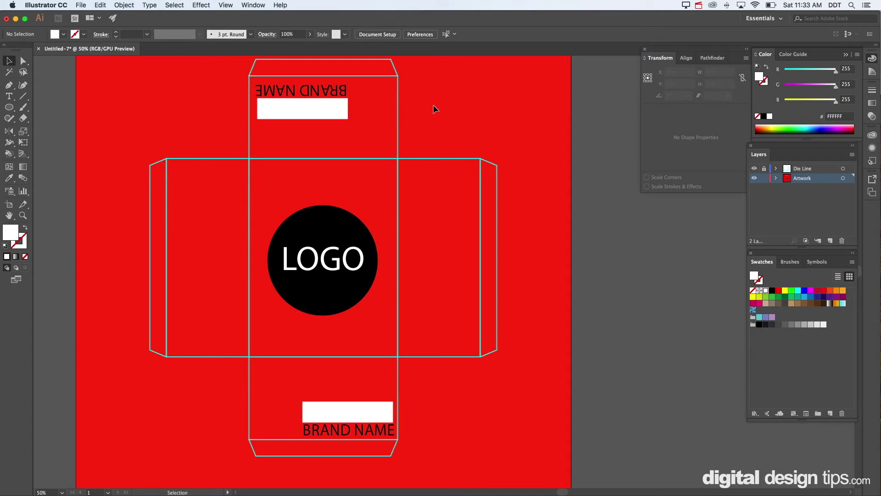
scroll(435, 109, "up", 3)
scroll(435, 109, "left", 2)
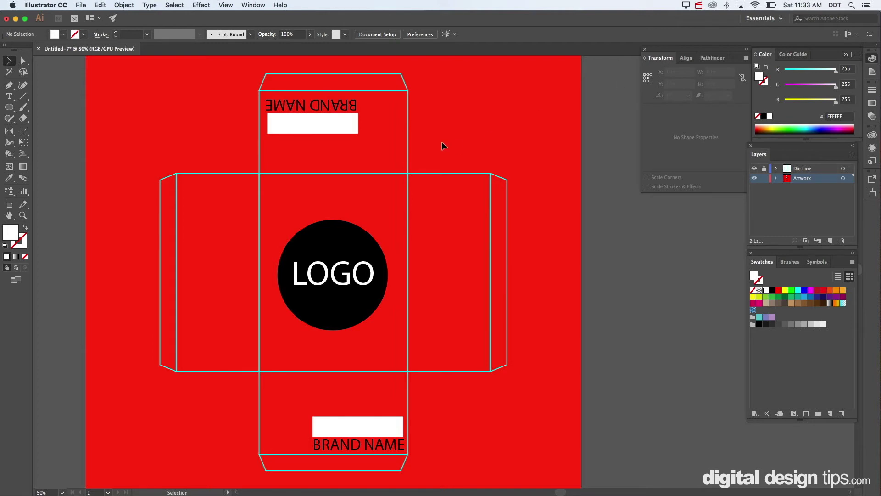
Step: Set the white rectangle in the top panel to 5.5 in wide and 1.25 in high
left_click(343, 128)
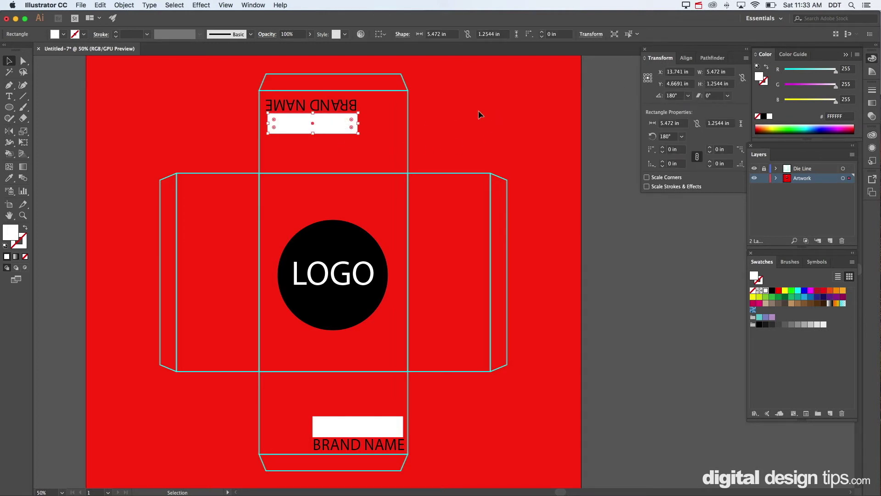
left_click(729, 73)
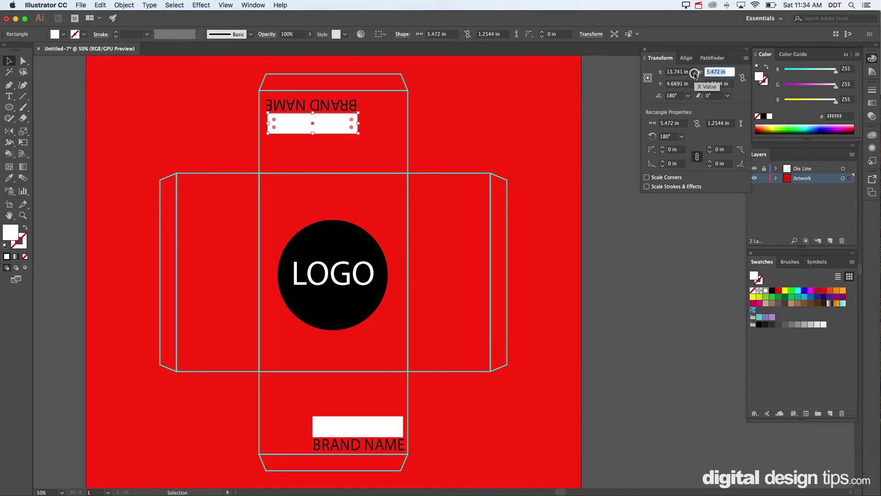
type("5.5")
key("Return")
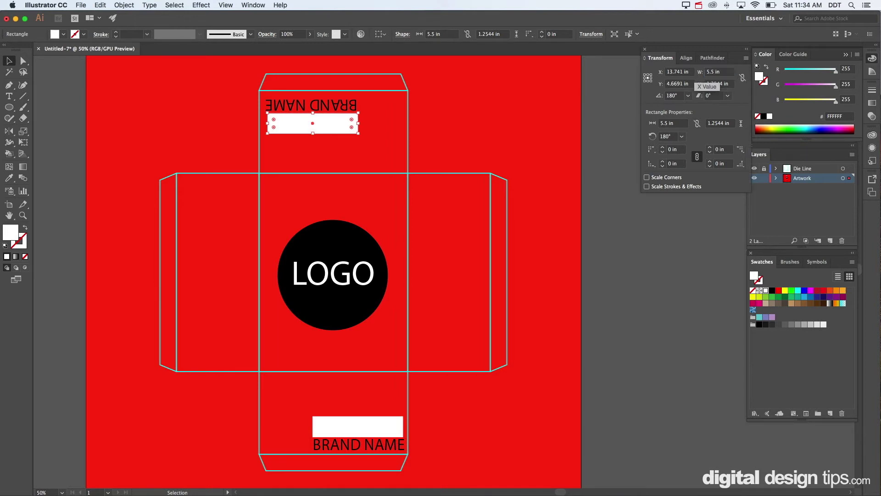
left_click(731, 86)
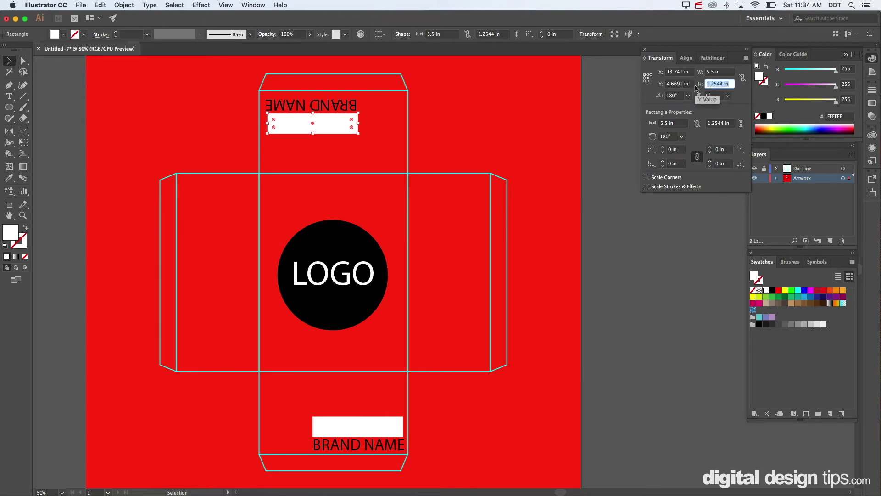
type("1.25")
key("Return")
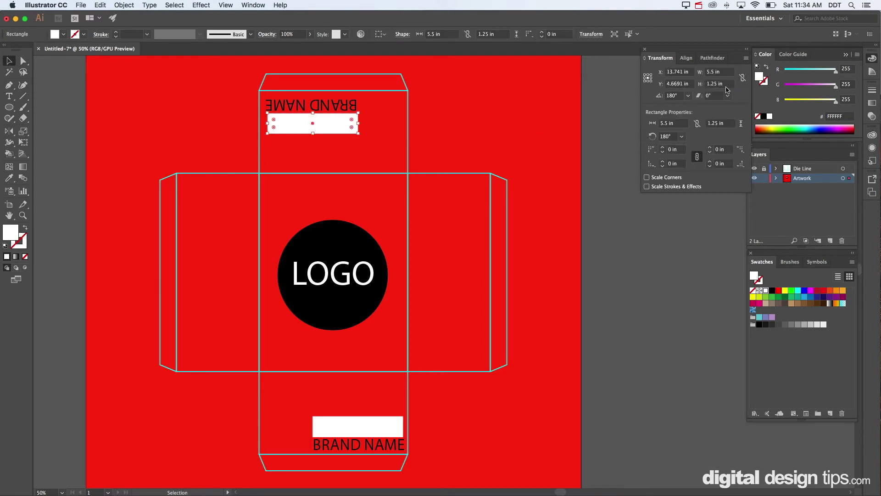
Step: Shift the top panel's white rectangle slightly left and a little farther below the upside-down BRAND NAME text
left_click(487, 111)
mouse_move(331, 126)
left_mouse_down()
mouse_move(326, 135)
mouse_move(343, 125)
left_mouse_up()
left_click(445, 116)
left_click(469, 125)
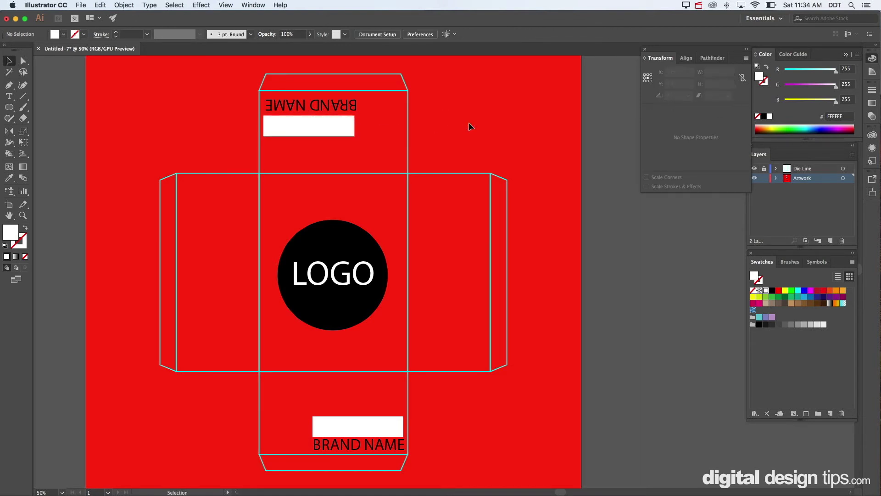
left_click(450, 138)
scroll(347, 208, "down", 1)
scroll(347, 209, "right", 1)
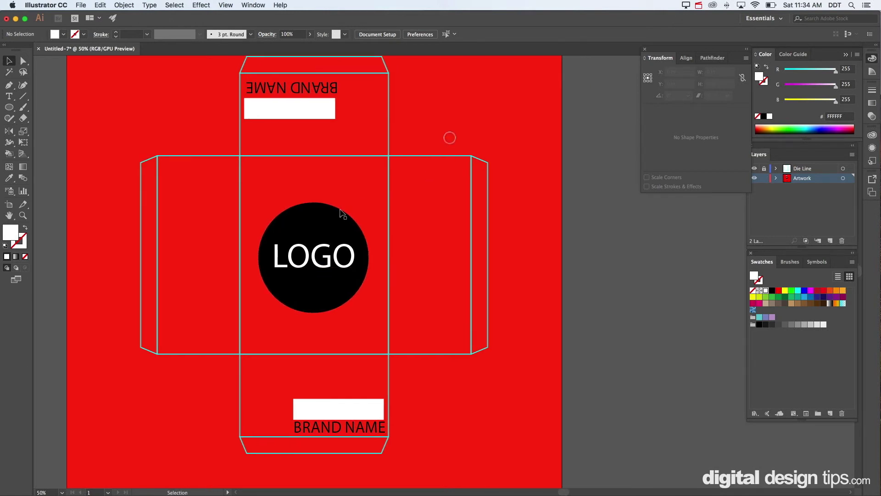
left_click(331, 216)
left_click(496, 129)
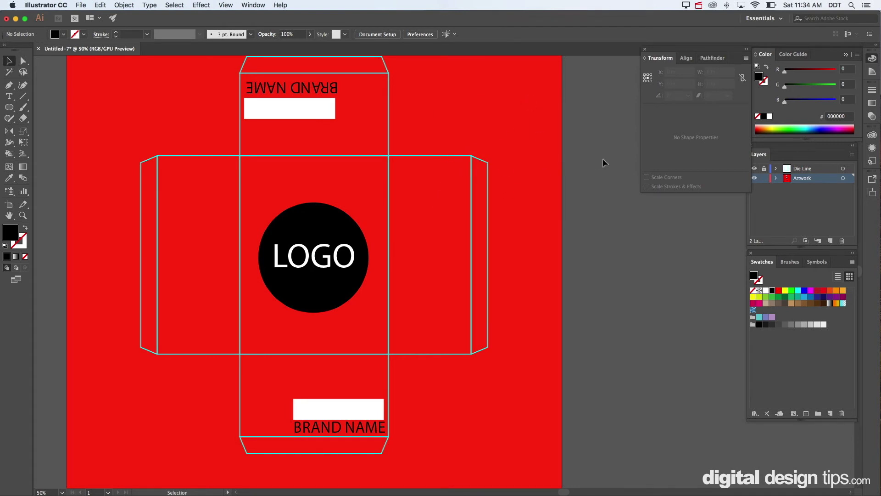
scroll(491, 169, "up", 2)
scroll(491, 169, "left", 2)
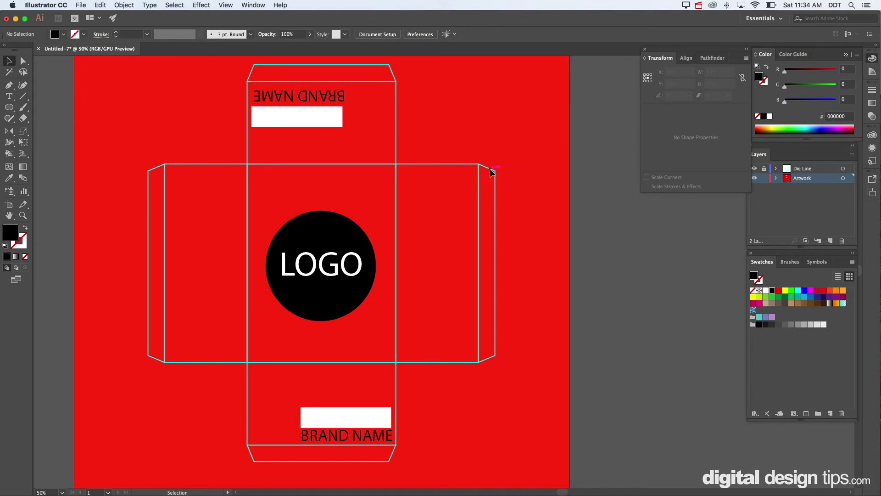
scroll(454, 168, "right", 1)
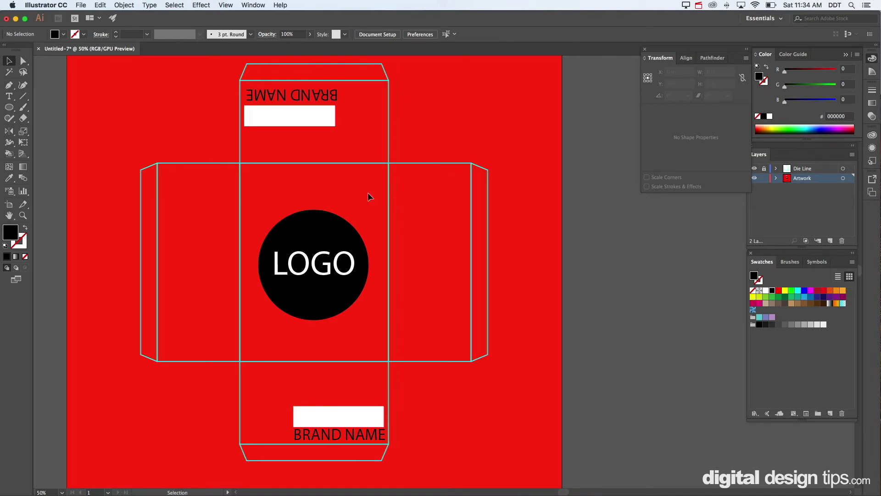
Step: Move the black circle and LOGO text together slightly up and left in the central panel, and copy both
left_click_drag(368, 197, 258, 287)
left_click_drag(363, 186, 276, 330)
left_click_drag(301, 279, 295, 266)
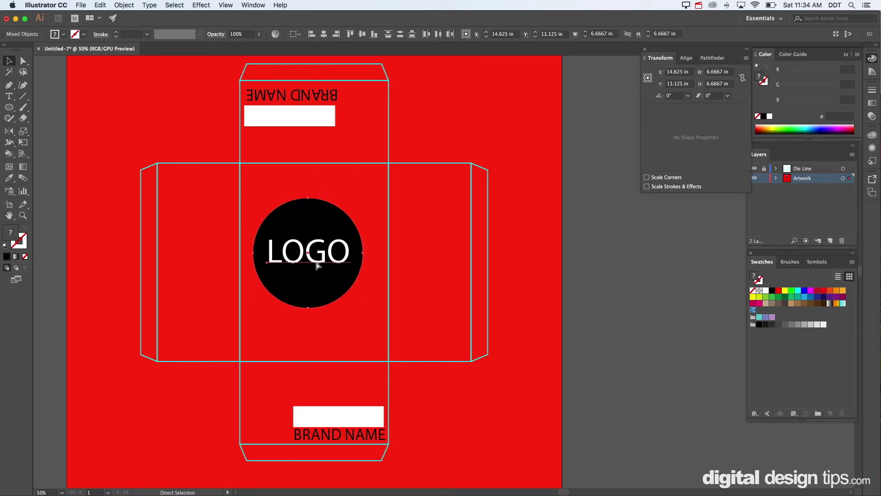
key("super+c")
Step: Create a new document from the recent Letter preset, 11 × 8.5 in, landscape
left_click(81, 4)
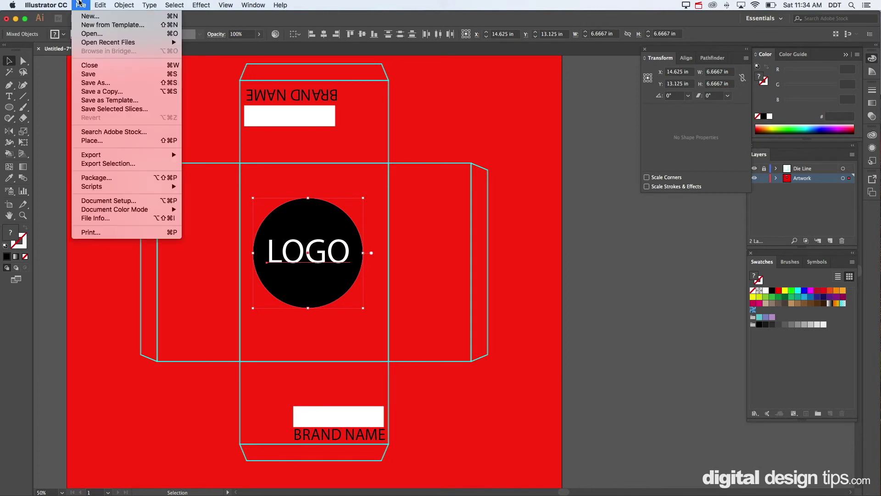
left_click(112, 25)
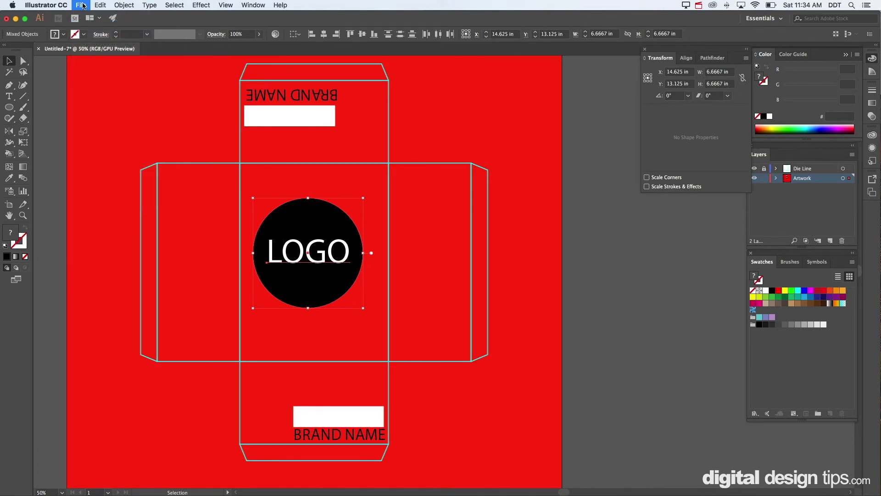
left_click(544, 278)
left_click(81, 5)
left_click(362, 180)
key("super+n")
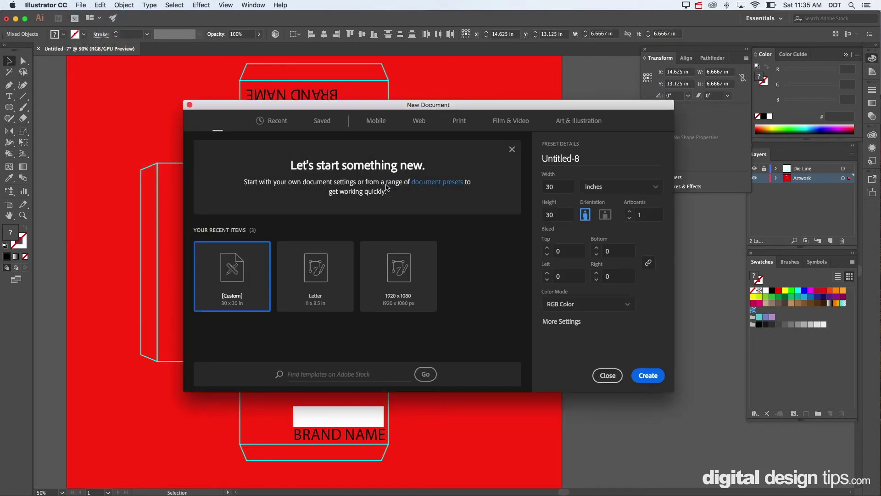
left_click(325, 270)
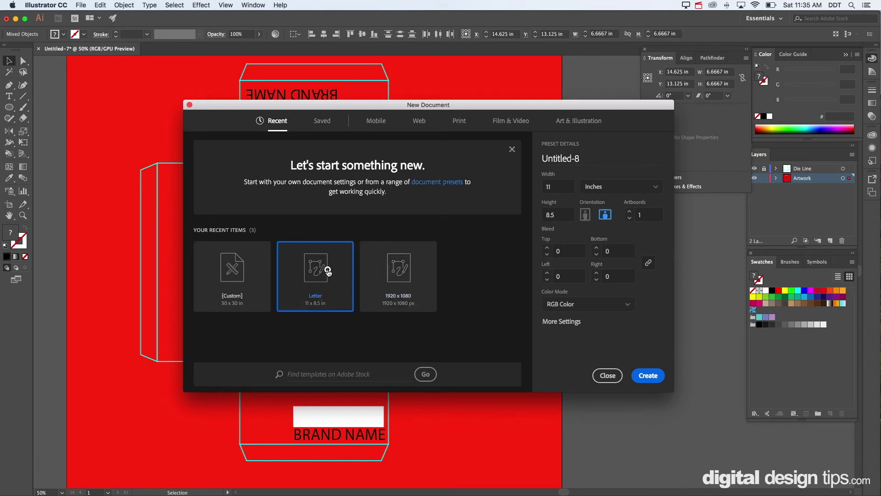
left_click(647, 376)
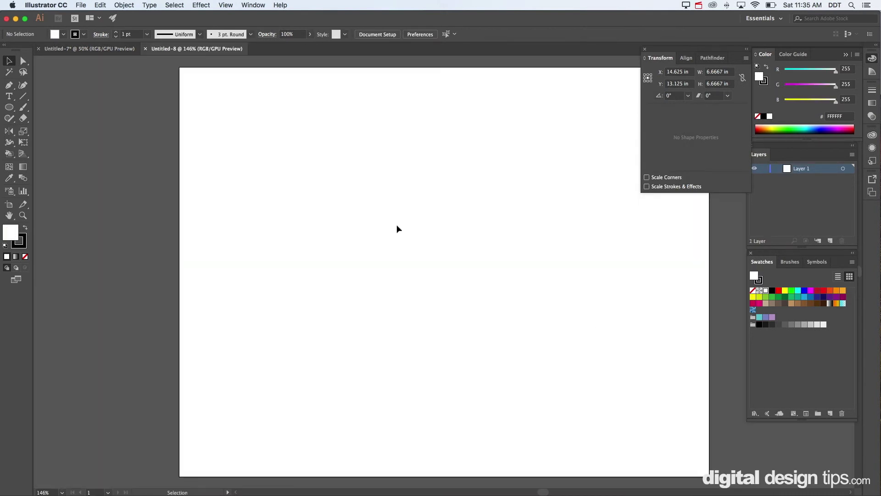
Step: Paste the copied circle and LOGO text onto the new document's artboard and deselect them
key("super+v")
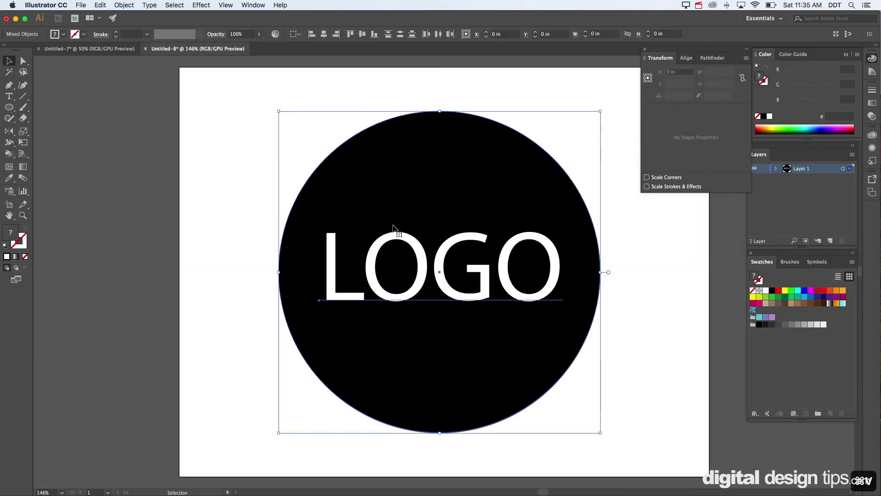
left_click_drag(411, 222, 357, 223)
left_click(614, 228)
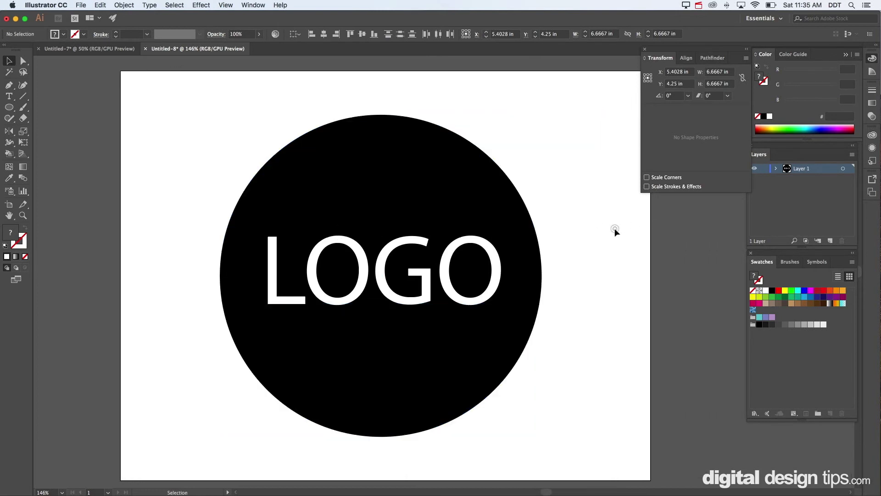
Step: Enlarge the LOGO text about its centre to about 7.58 in wide so it overhangs both sides of the circle
scroll(554, 247, "right", 2)
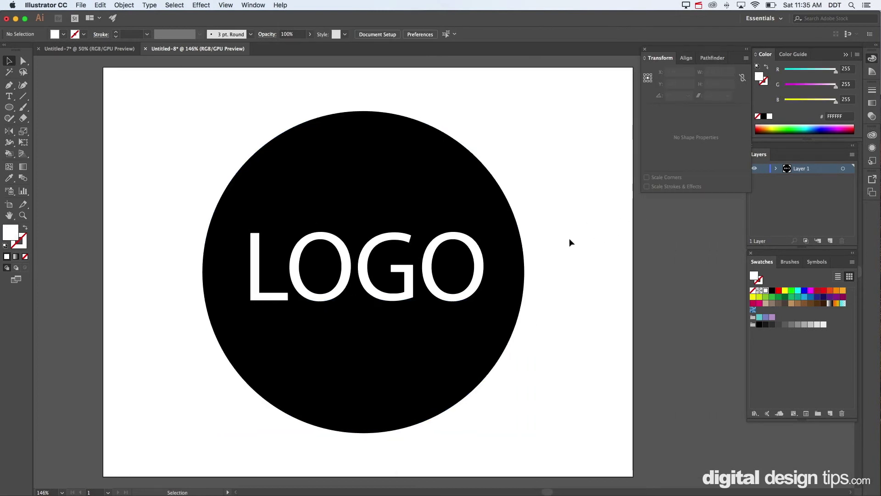
scroll(528, 229, "right", 2)
scroll(527, 229, "down", 1)
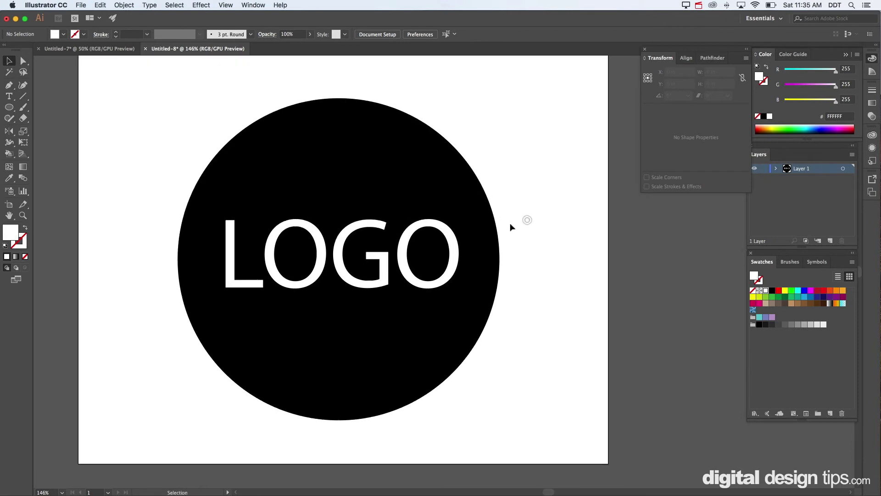
left_click(421, 257)
key("super+1")
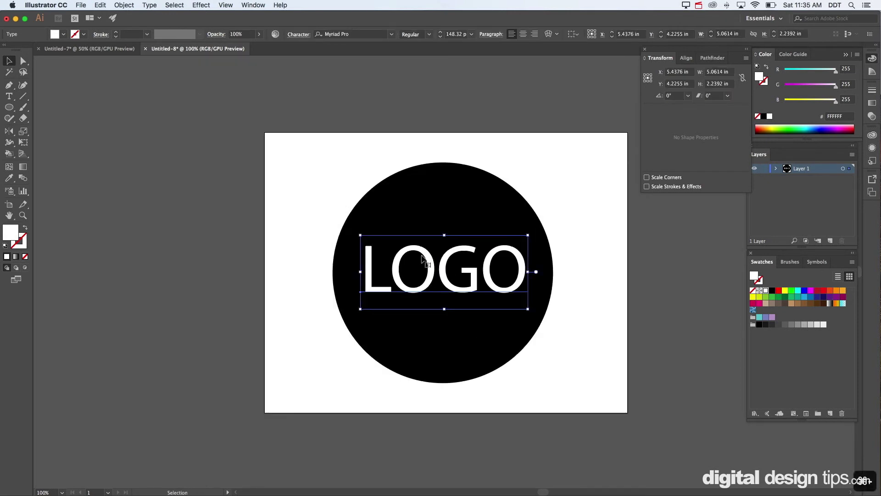
scroll(384, 232, "right", 3)
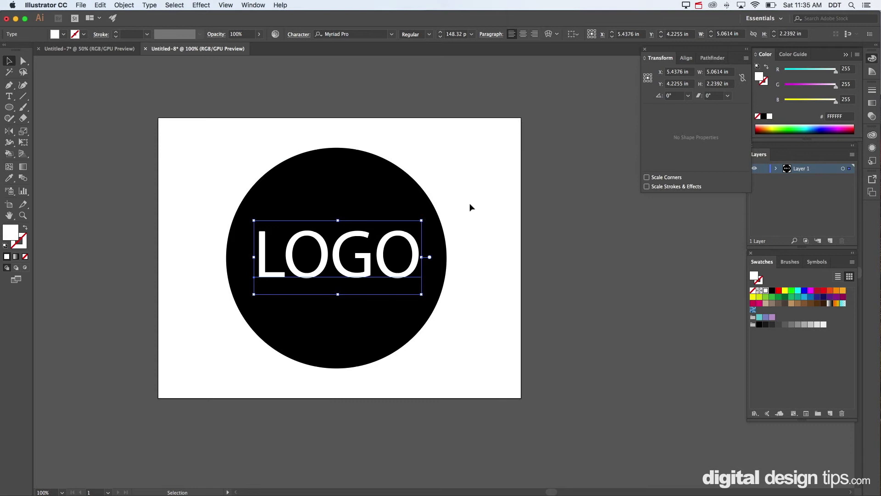
scroll(461, 204, "right", 2)
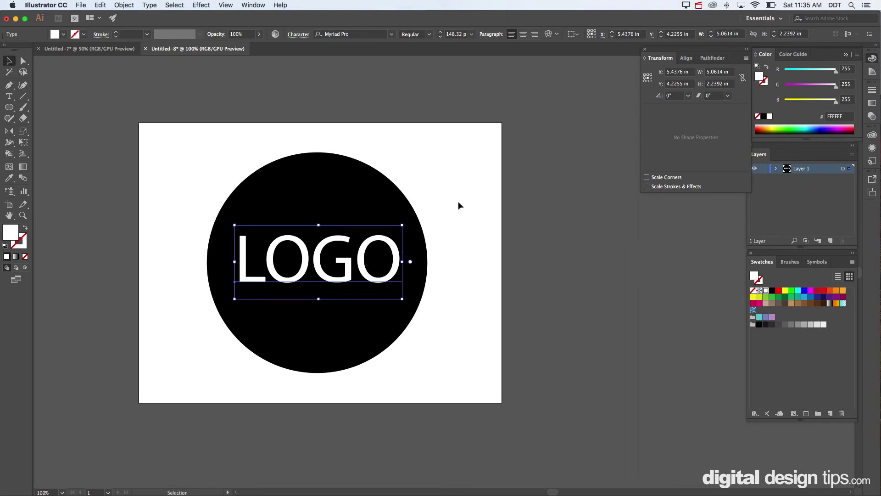
left_click(457, 204)
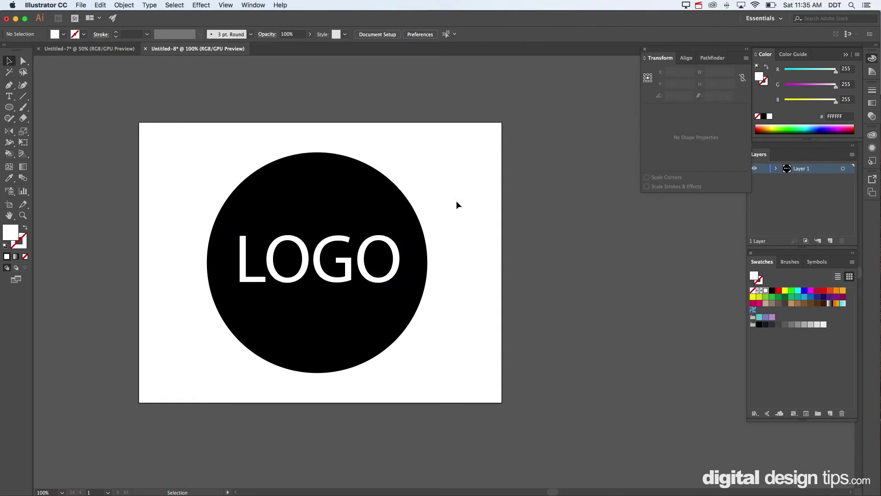
left_click(367, 268)
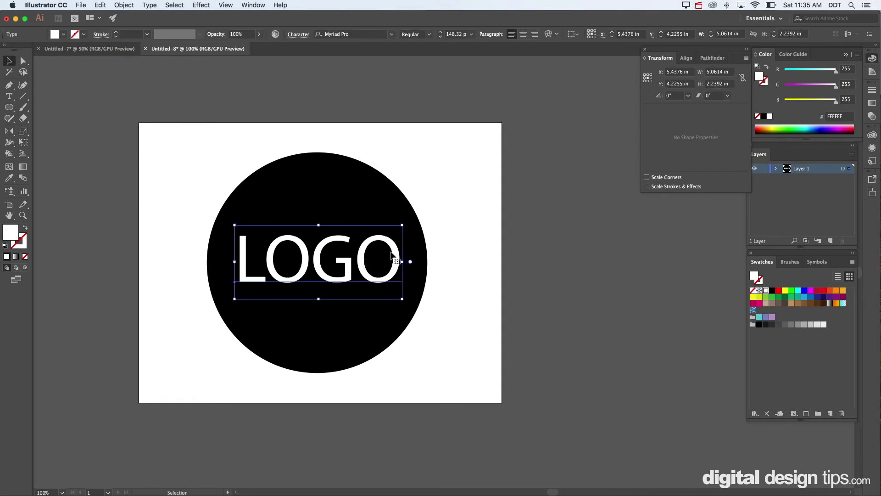
left_click_drag(402, 298, 485, 335)
left_click_drag(453, 305, 422, 293)
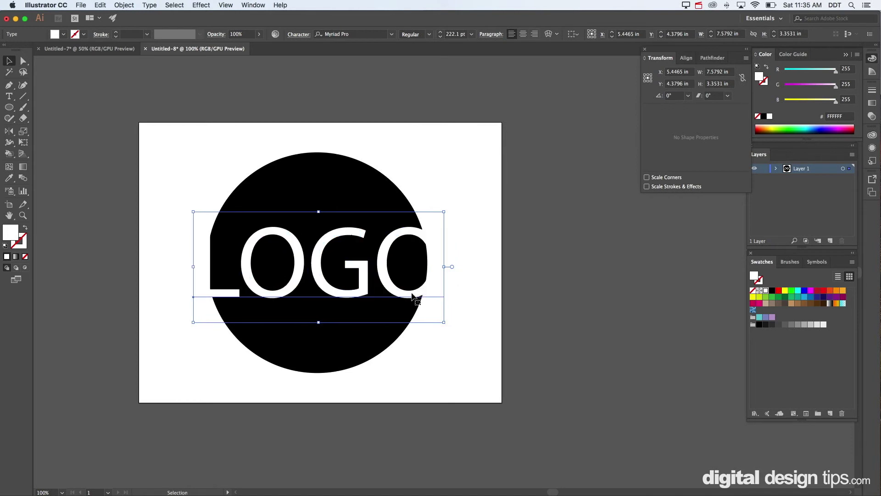
Step: Replace the LOGO wording with STICKER and shift the text left over the circle
scroll(413, 296, "down", 2)
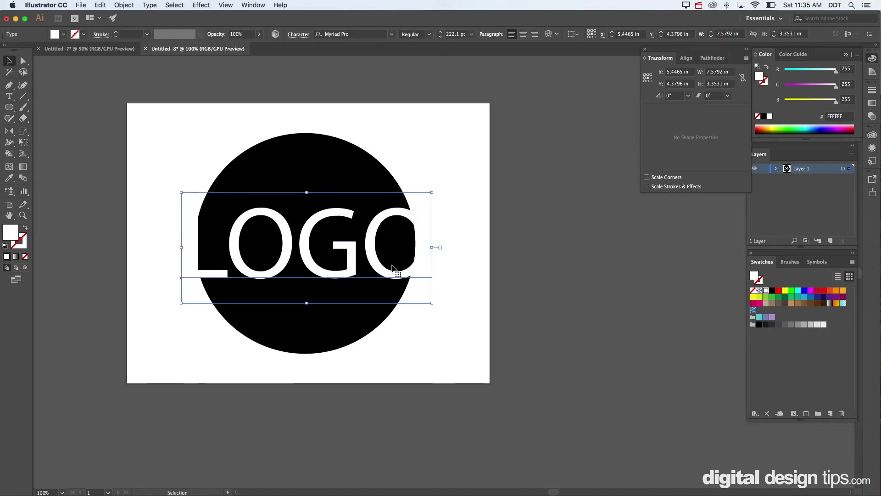
double_click(406, 266)
double_click(407, 267)
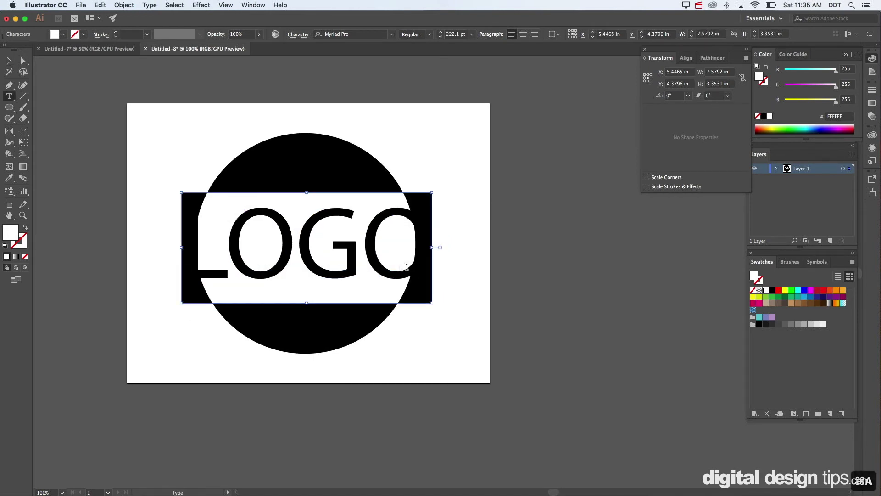
type("S")
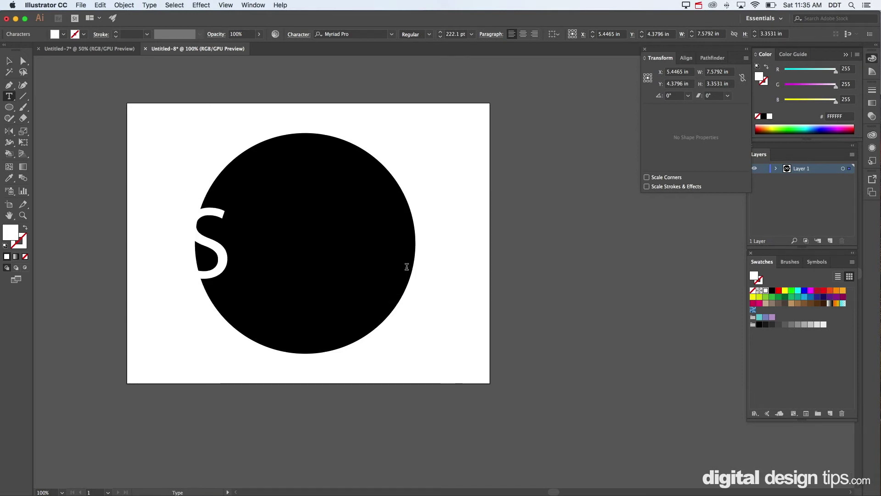
type("TICKER")
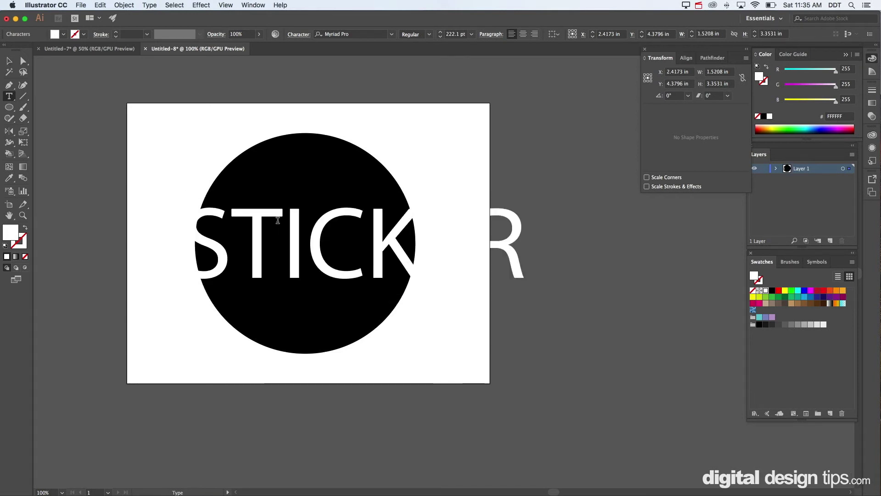
left_click(10, 61)
left_click_drag(518, 252, 473, 251)
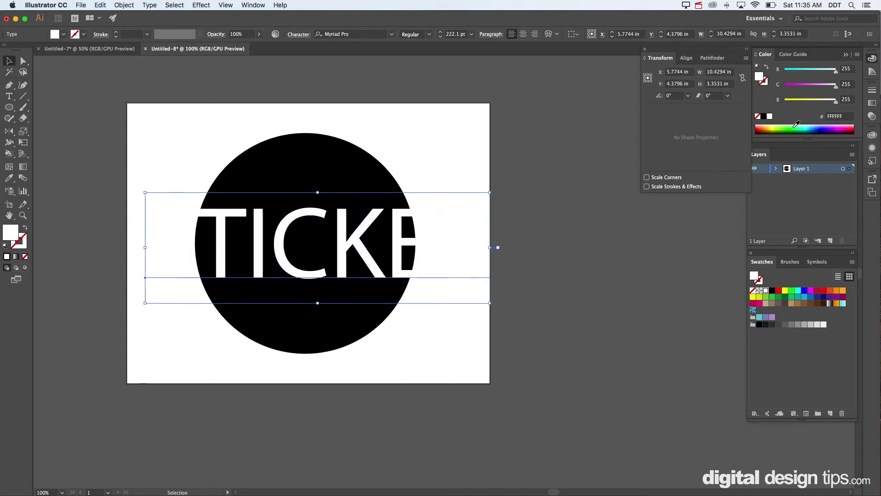
Step: Color the STICKER text red, scale it down to about 9.48 in wide, and nudge it over the circle
left_click(777, 290)
left_click(456, 157)
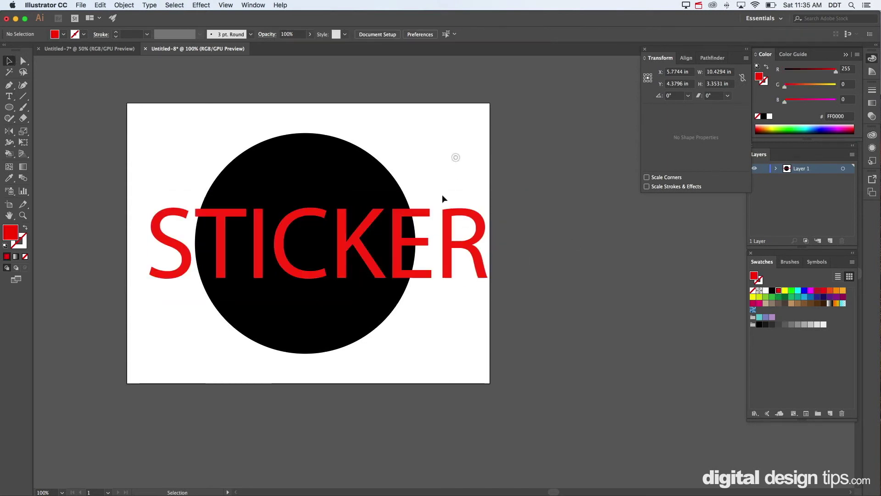
left_click(459, 233)
left_click_drag(489, 302, 474, 293)
left_click(516, 251)
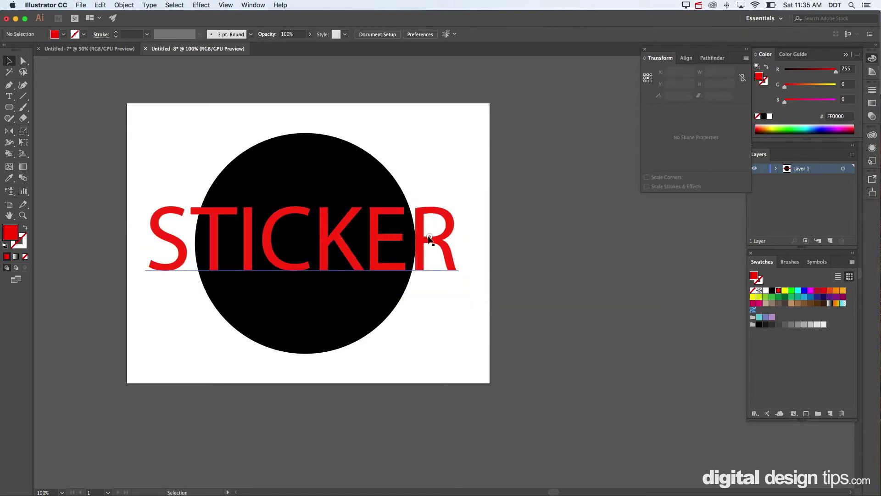
left_click_drag(427, 239, 433, 238)
Step: Fill the circle with red (FF0000) and the STICKER text with black
left_click(328, 165)
left_click_drag(347, 212, 412, 205)
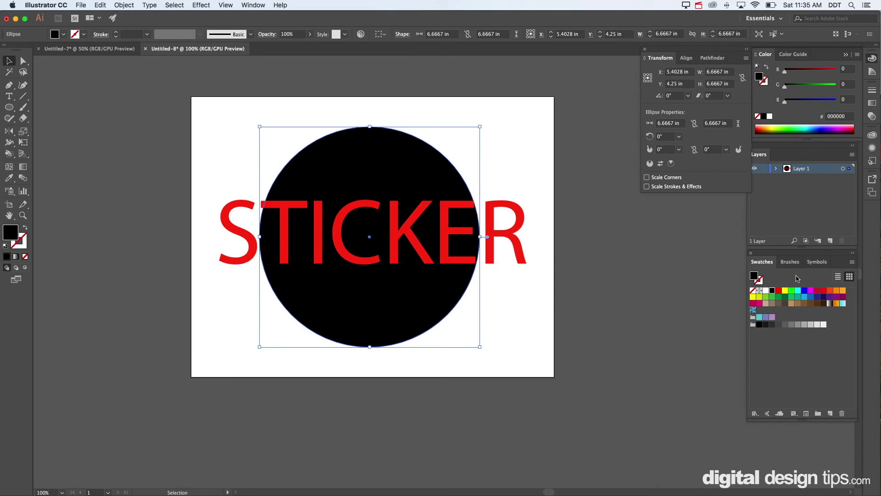
left_click(779, 294)
left_click(496, 260)
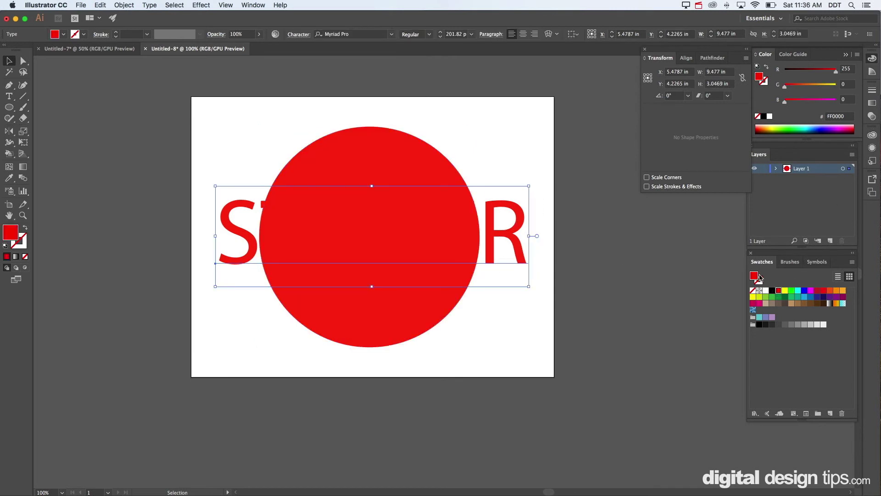
left_click(772, 290)
left_click(556, 133)
scroll(504, 165, "right", 3)
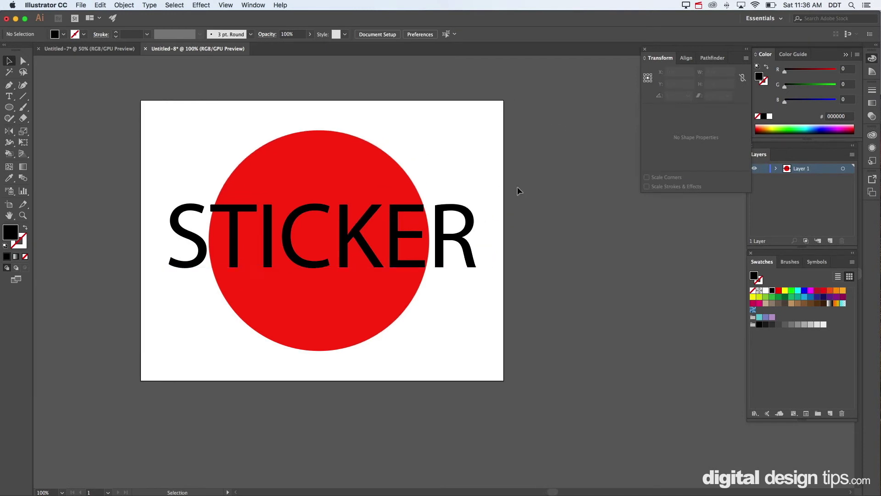
Step: Nudge the STICKER text slightly right and enlarge it up and to the left to about 9.75 in wide
left_click_drag(459, 236, 464, 236)
left_click(528, 207)
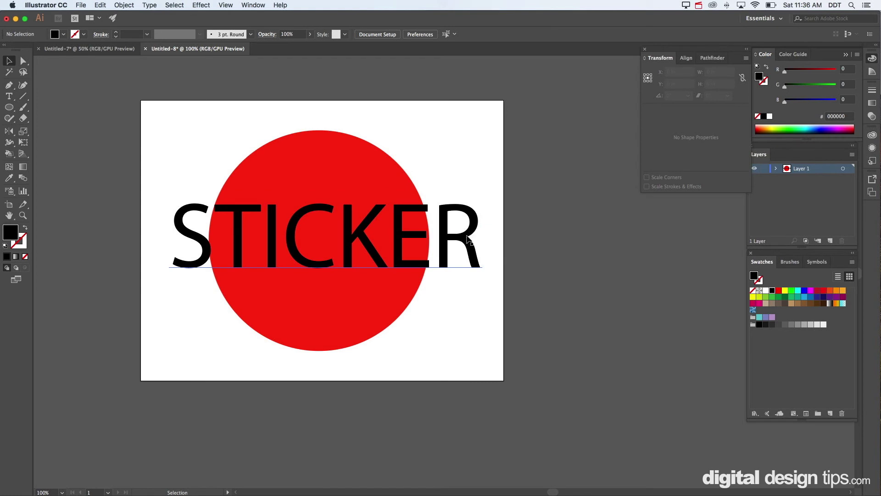
scroll(468, 239, "down", 2)
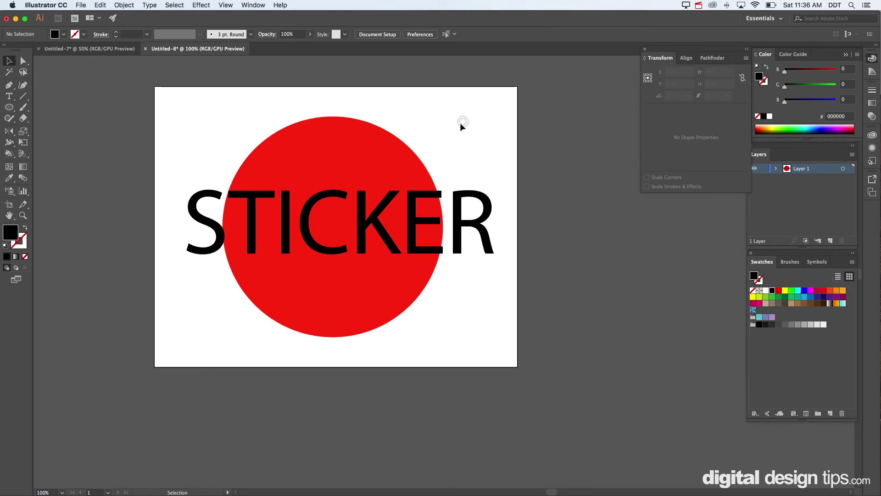
scroll(460, 122, "right", 2)
left_click(472, 232)
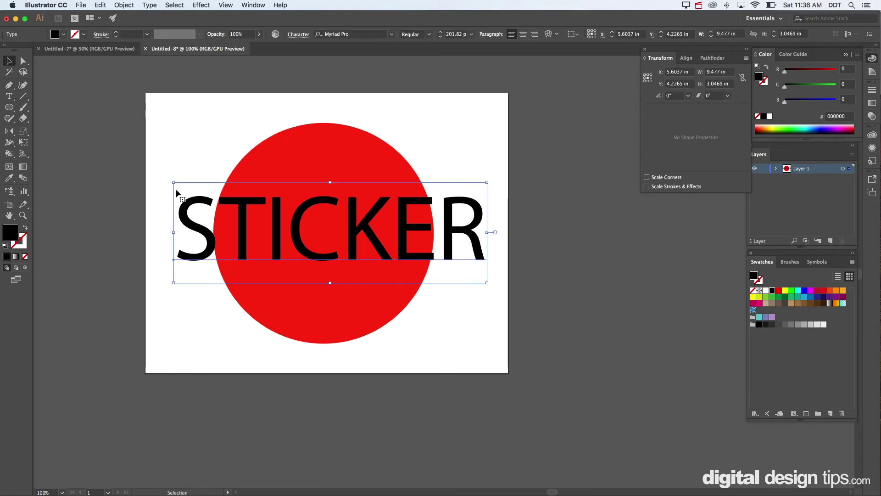
left_click_drag(174, 183, 165, 179)
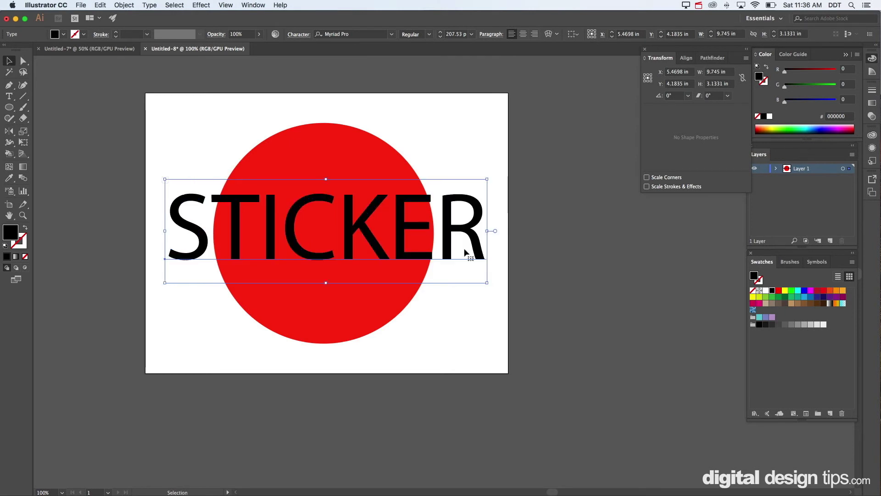
left_click(551, 238)
Step: Scale the circle and STICKER text down together to about 8.06 in wide and move them toward the artboard's centre
left_click_drag(509, 156, 386, 246)
left_click_drag(487, 344, 451, 305)
left_click(525, 280)
key("super+a")
left_click_drag(335, 242, 358, 256)
left_click(524, 223)
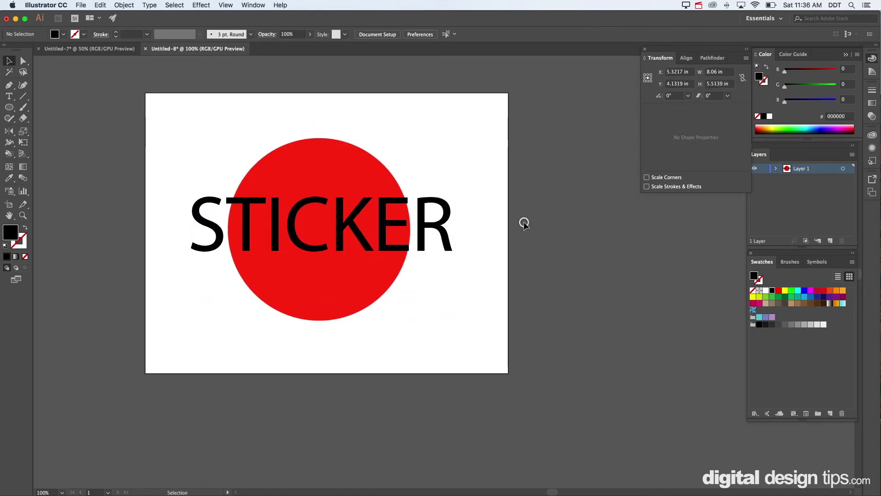
Step: Convert the STICKER text to outlines
left_click(376, 163)
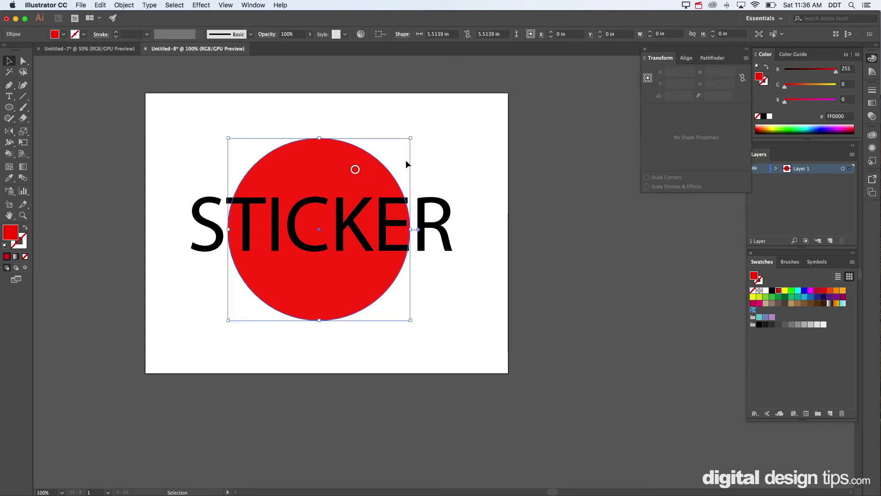
left_click(462, 160)
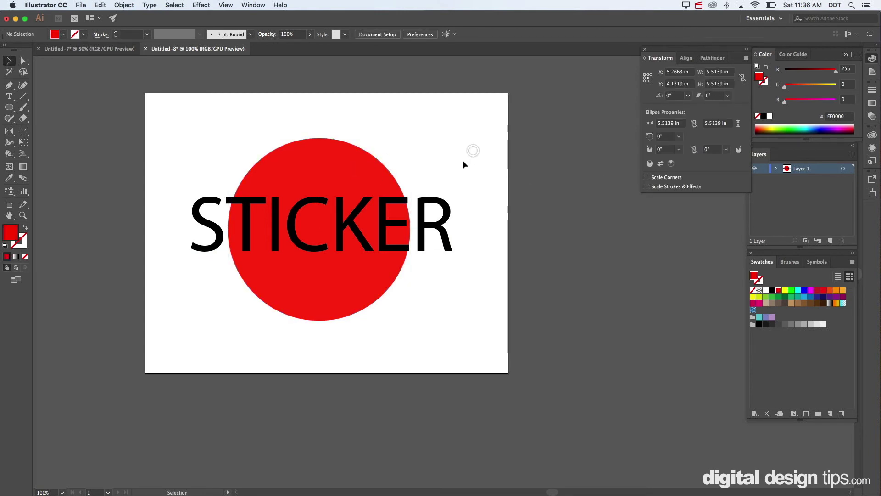
left_click(452, 229)
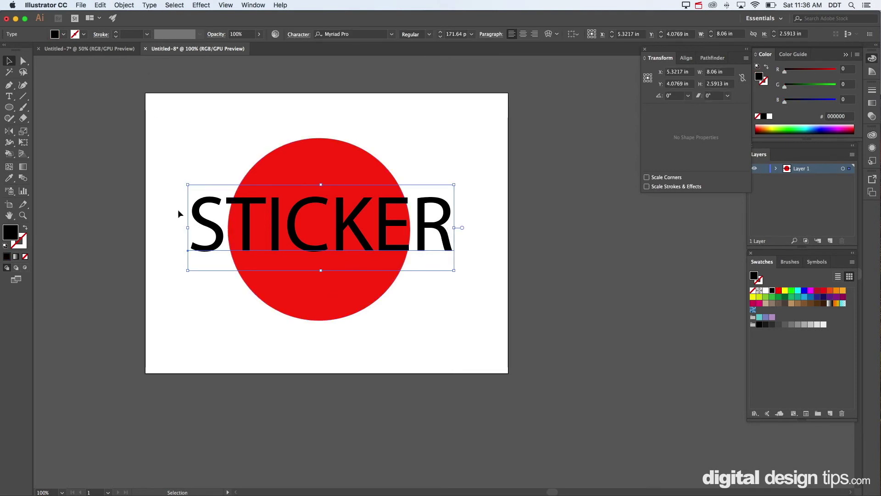
left_click(124, 5)
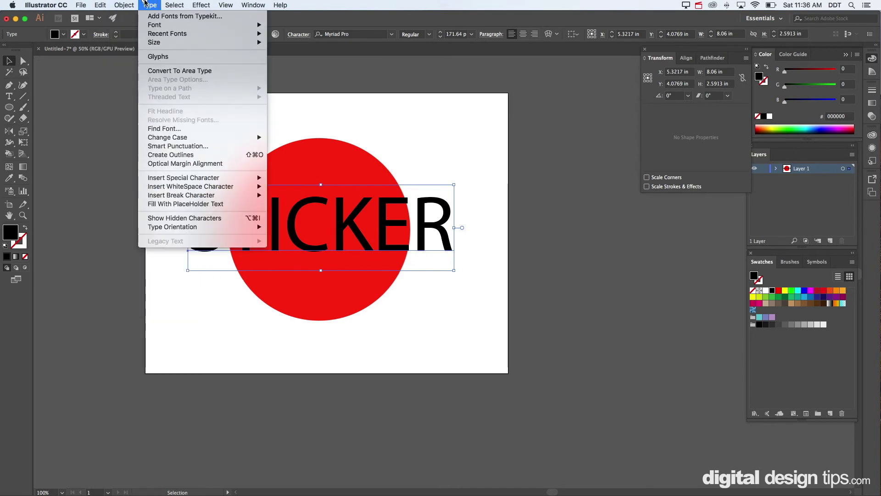
left_click(145, 3)
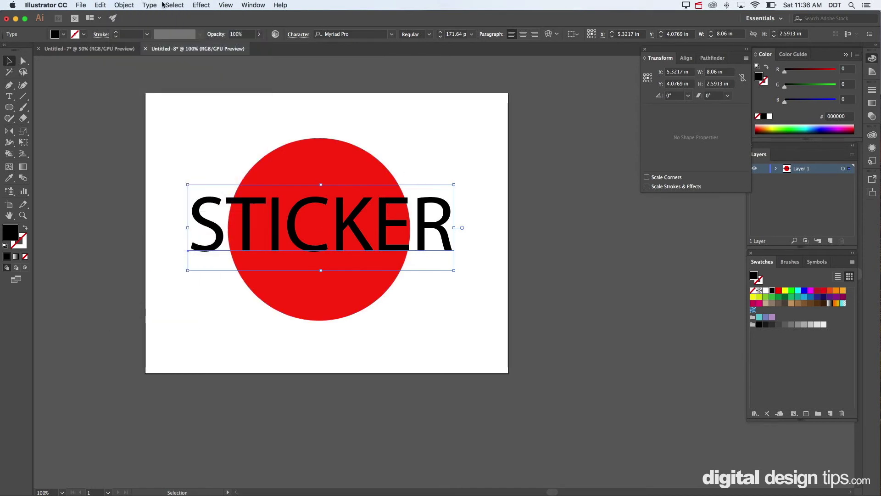
left_click(128, 4)
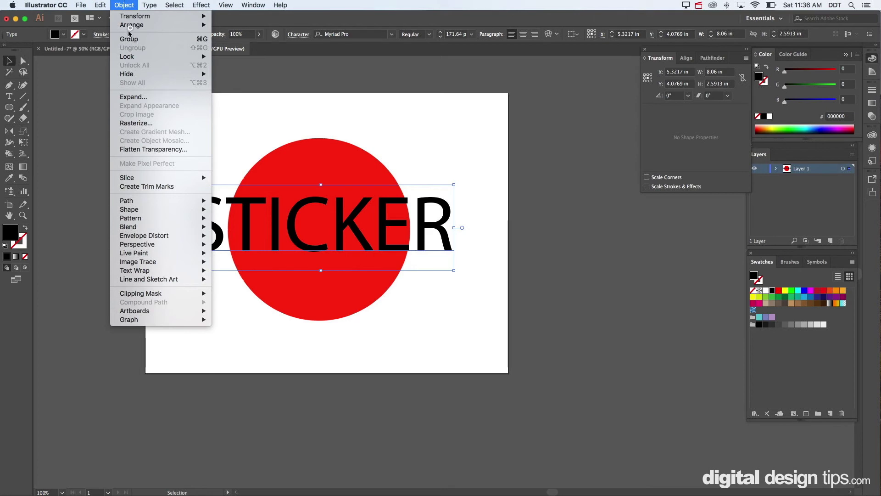
mouse_move(152, 3)
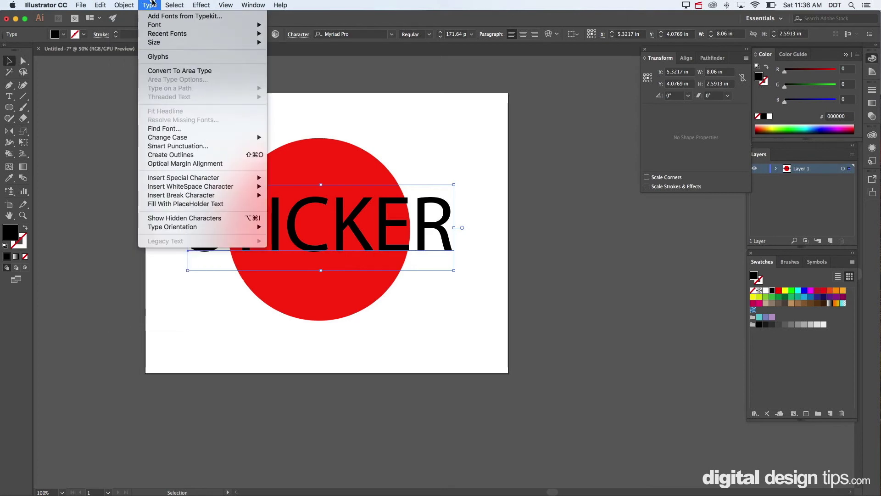
left_click(170, 155)
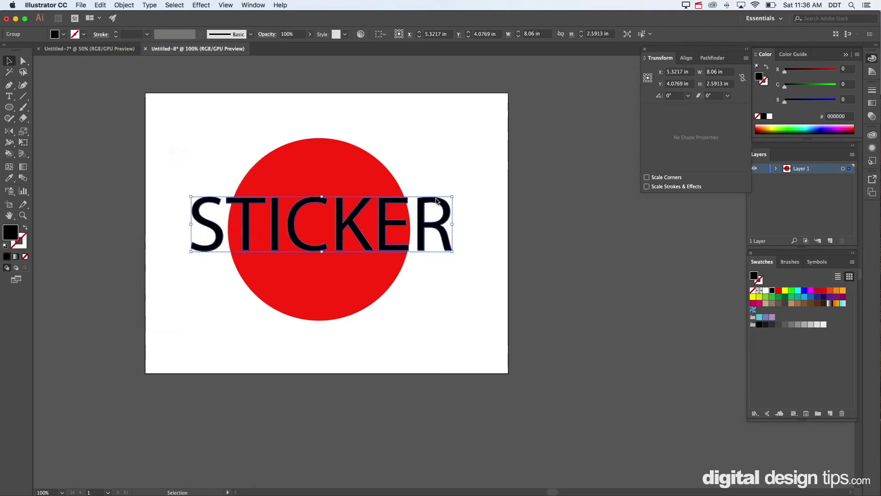
left_click(505, 197)
Step: Move the outlined STICKER lettering slightly right and down on the circle, and deselect it
left_click(446, 229)
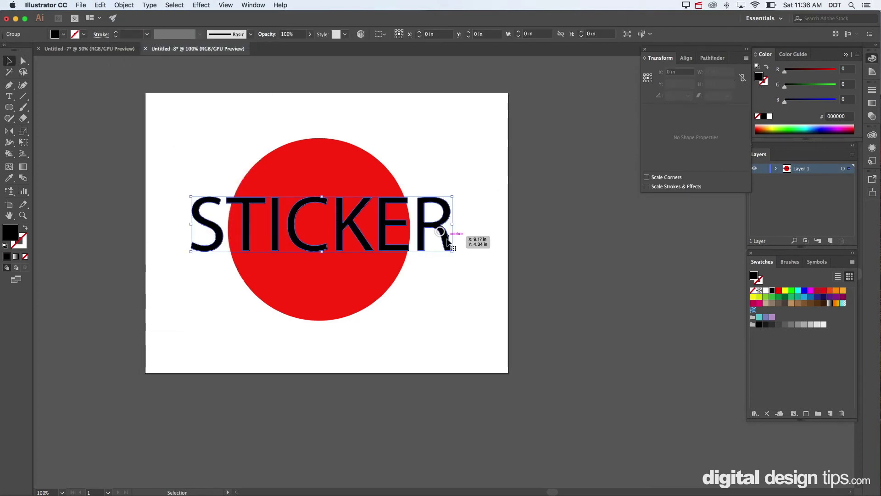
left_click(490, 234)
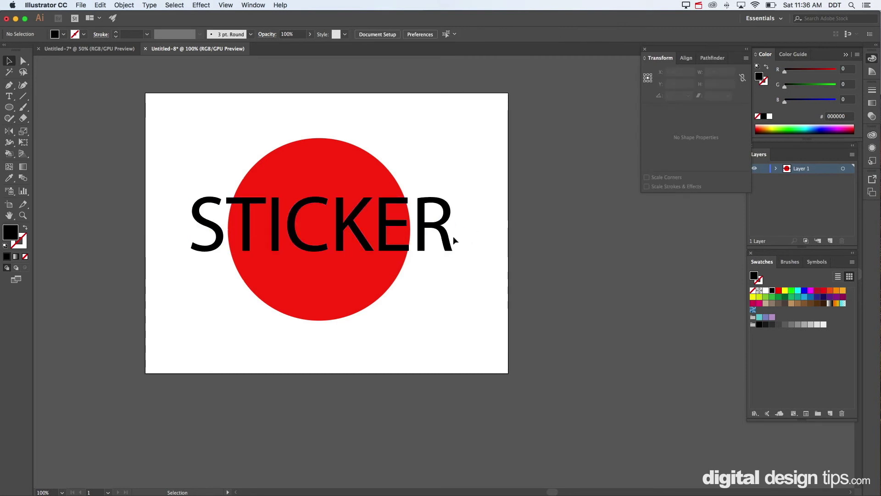
left_click_drag(444, 238, 447, 245)
left_click(425, 156)
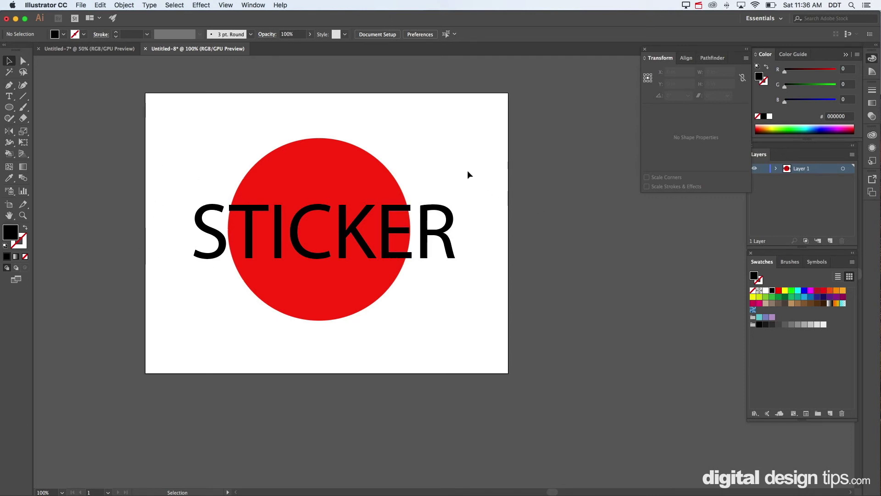
Step: Align the red circle and the STICKER lettering on their horizontal and vertical centres, and deselect them
left_click_drag(467, 169, 346, 287)
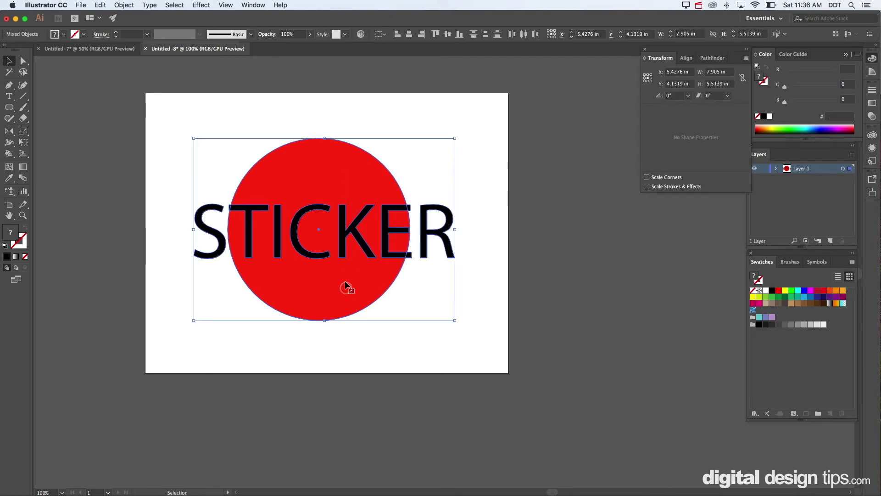
left_click(409, 34)
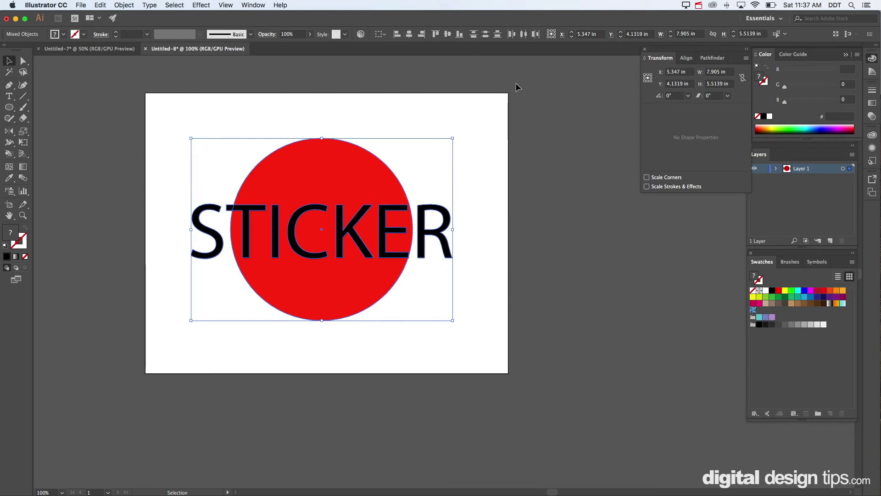
left_click(459, 138)
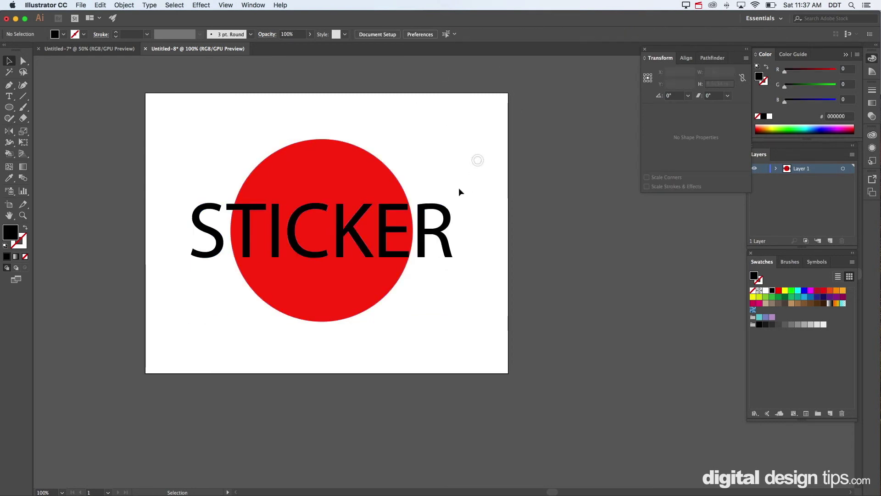
left_click_drag(436, 211, 432, 189)
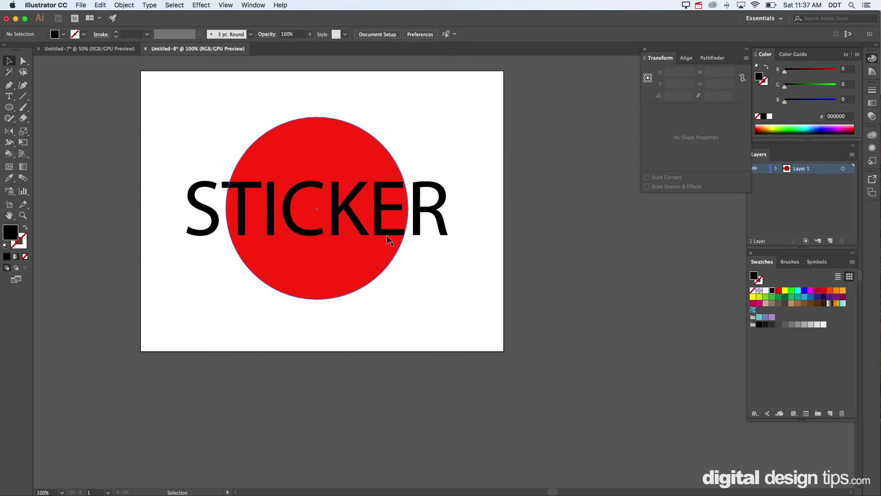
Step: Create an offset path 3 mm outside the red circle, keeping mitered joins and a miter limit of 4
left_click(337, 148)
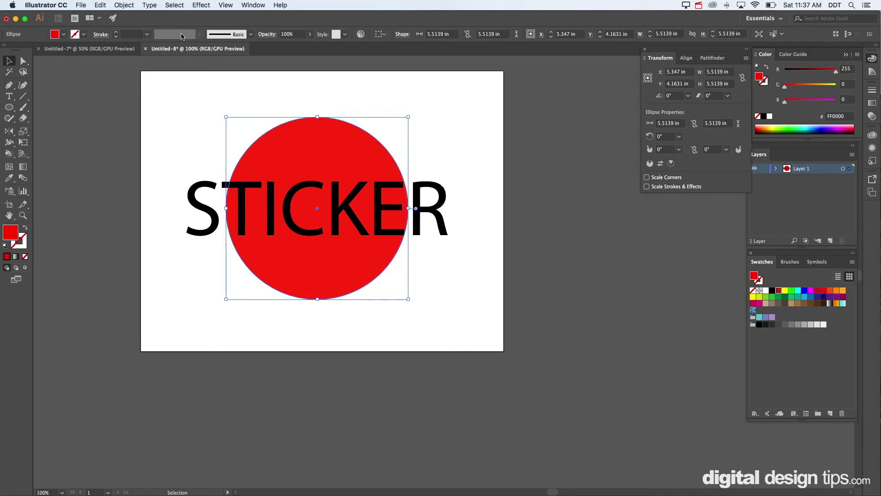
left_click(124, 5)
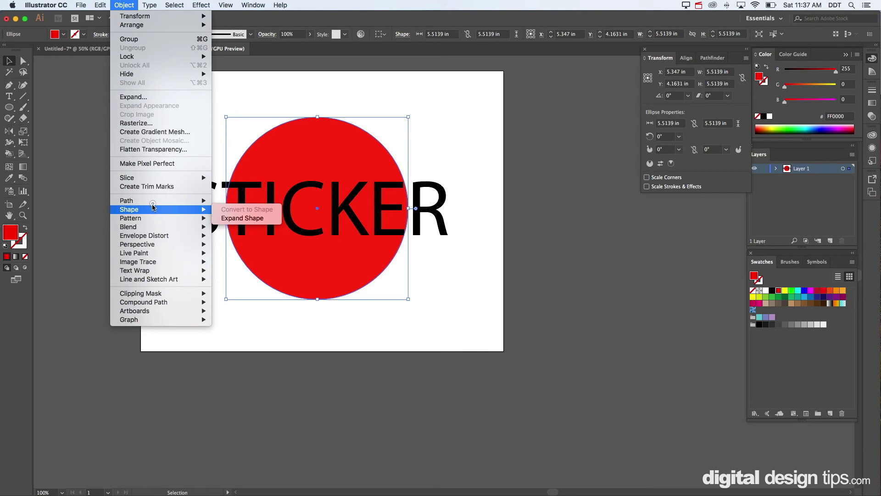
mouse_move(153, 200)
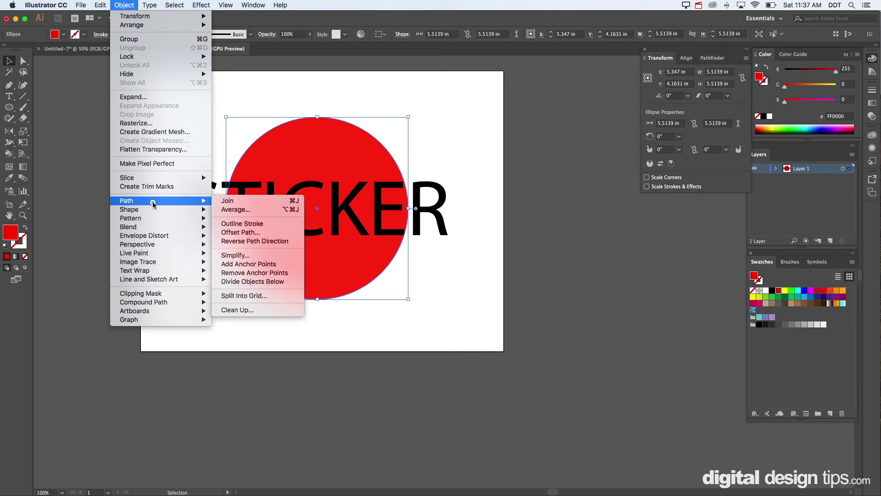
left_click(260, 232)
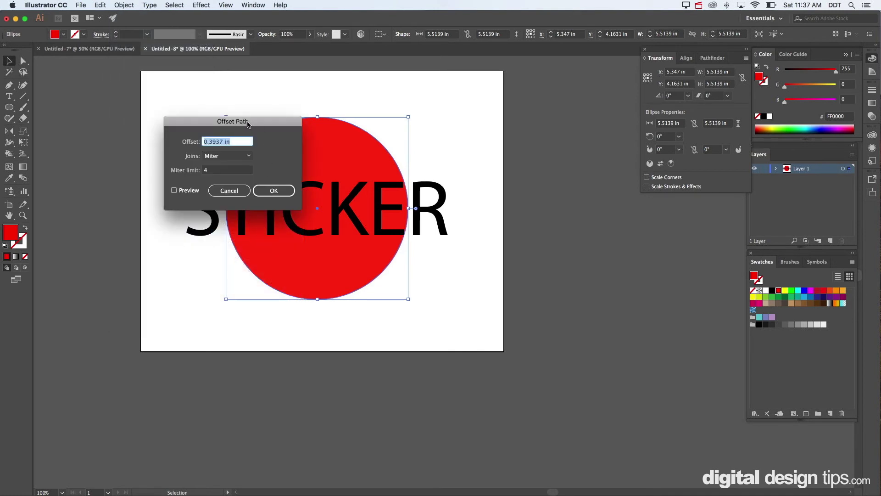
left_click_drag(248, 122, 237, 119)
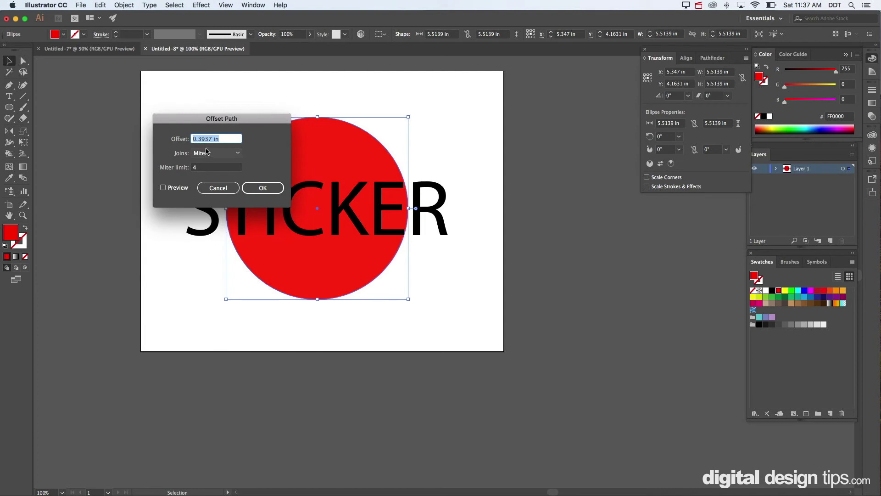
type("3mm")
left_click(274, 188)
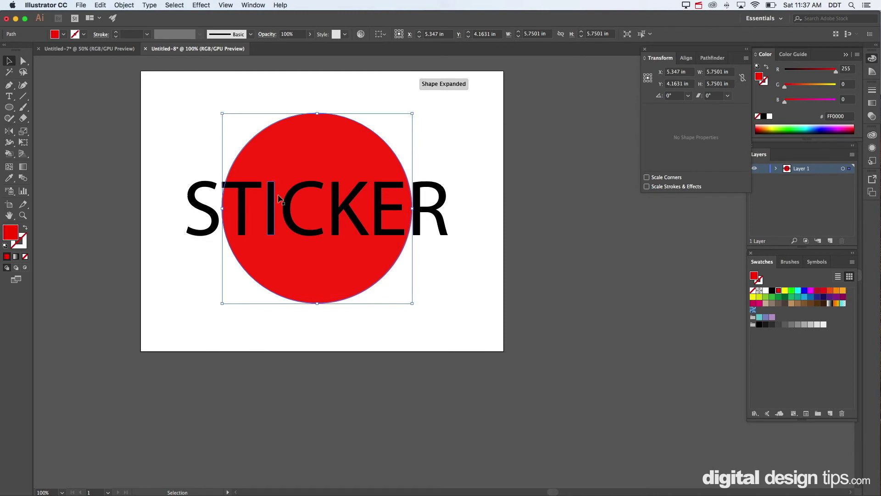
Step: Give the offset circle a red 1 pt stroke with no fill, and deselect it
left_click(456, 138)
left_click(388, 143)
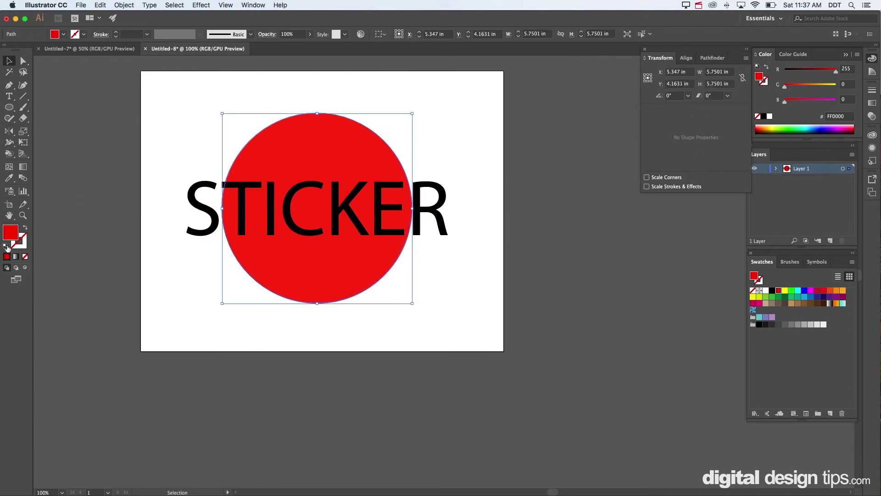
left_click_drag(13, 236, 20, 243)
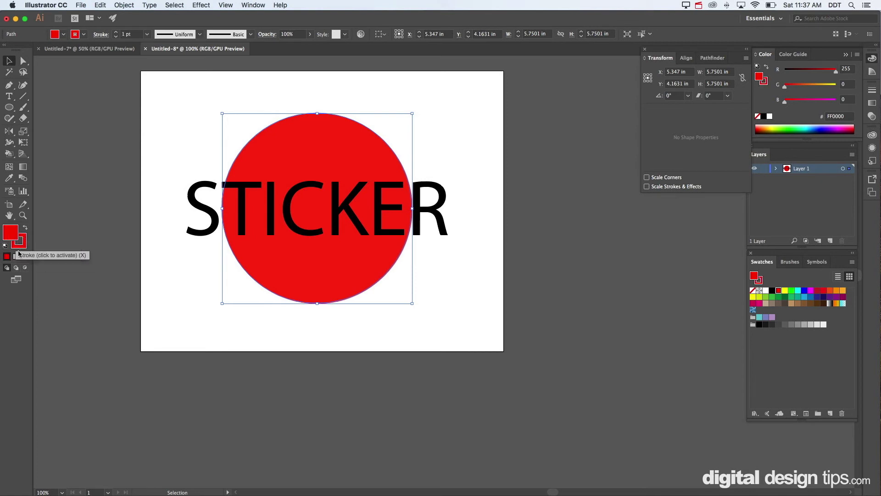
left_click(24, 258)
left_click(399, 146)
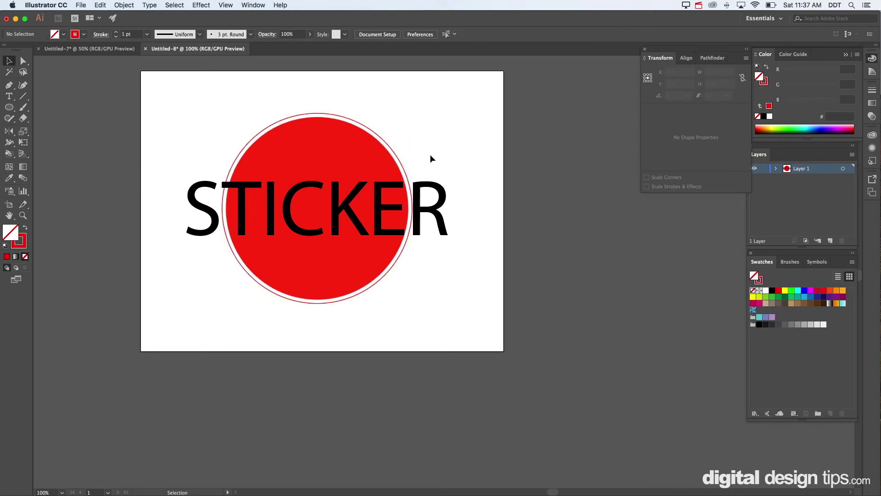
Step: Draw an unfilled red-outlined rectangle around the STICKER lettering and pull its left edge inward to make it about 8.32 in wide
key("m")
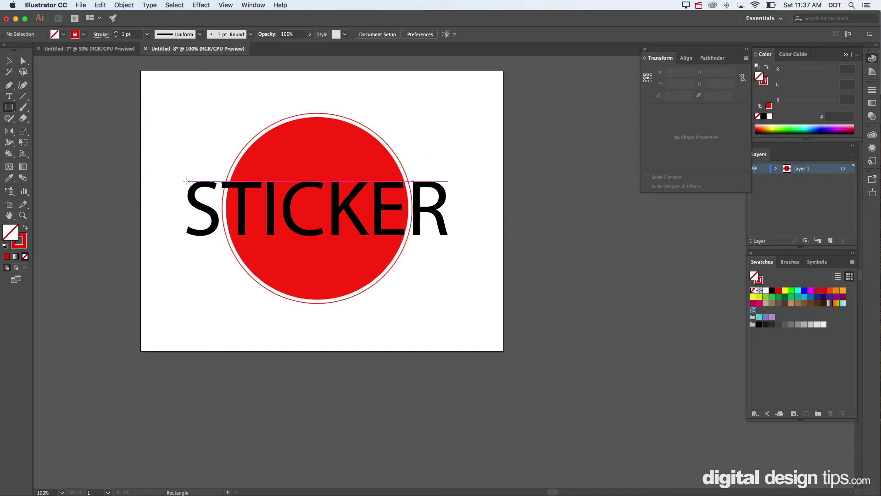
left_click_drag(177, 175, 454, 242)
key("v")
left_click(423, 145)
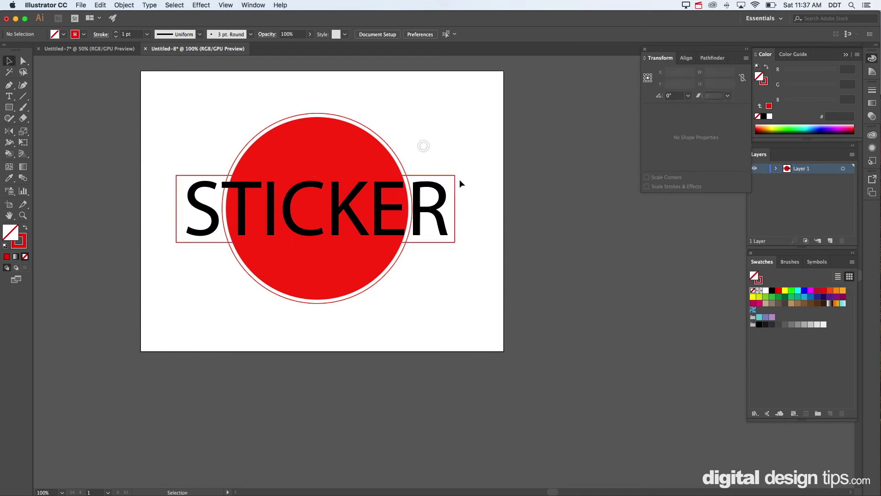
left_click(176, 210)
left_click_drag(176, 209, 180, 209)
left_click(455, 149)
Step: Examine up close how the offset circle outline and the rectangle outline cross near the letter R
left_click(419, 175)
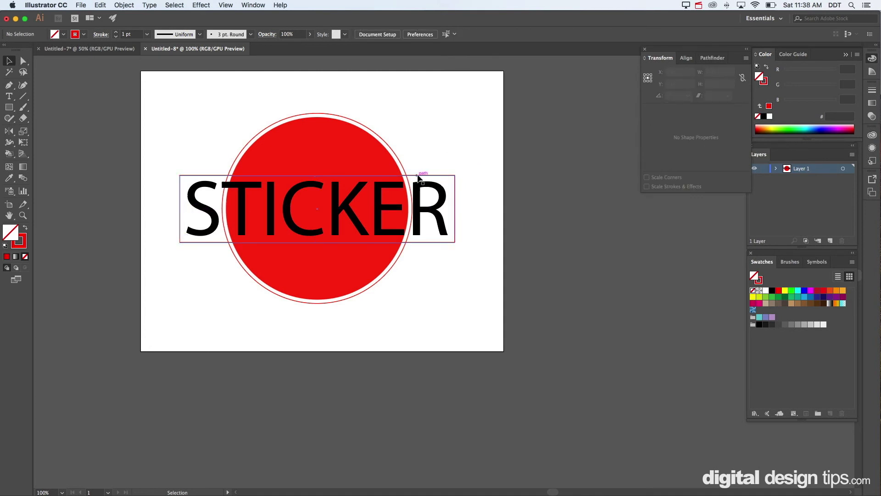
left_click(405, 170, "shift")
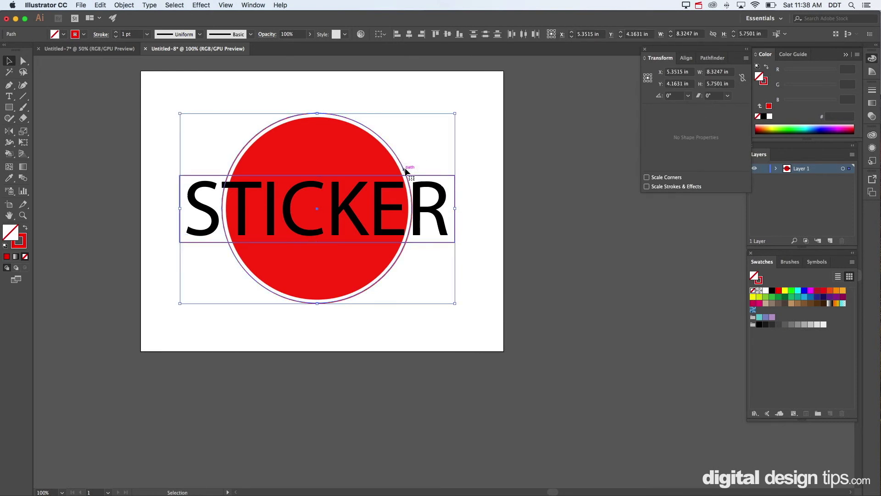
scroll(435, 205, "down", 2)
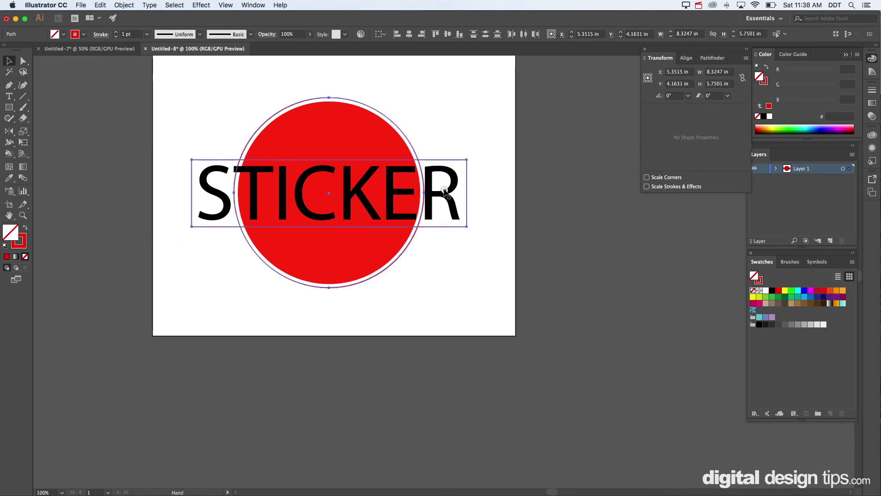
key("z")
left_click_drag(423, 154, 457, 157)
key("v")
scroll(456, 158, "up", 2)
scroll(457, 157, "left", 2)
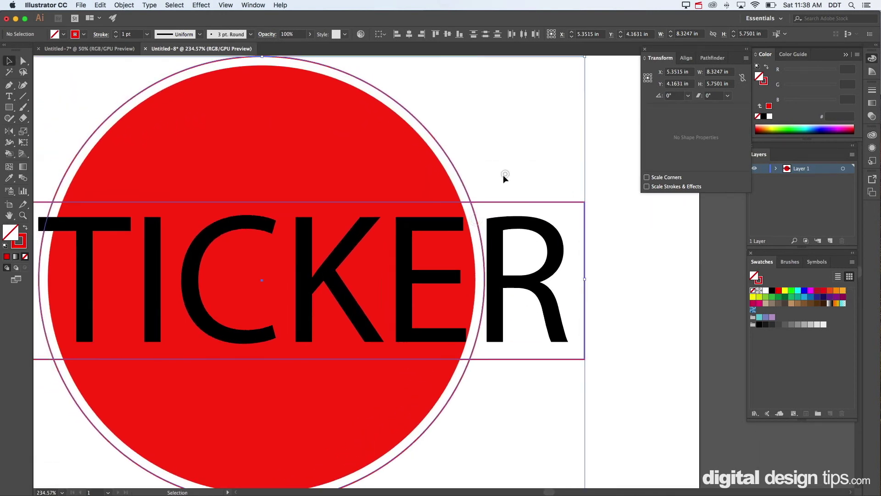
left_click(504, 172)
left_click(490, 203)
left_click(501, 177)
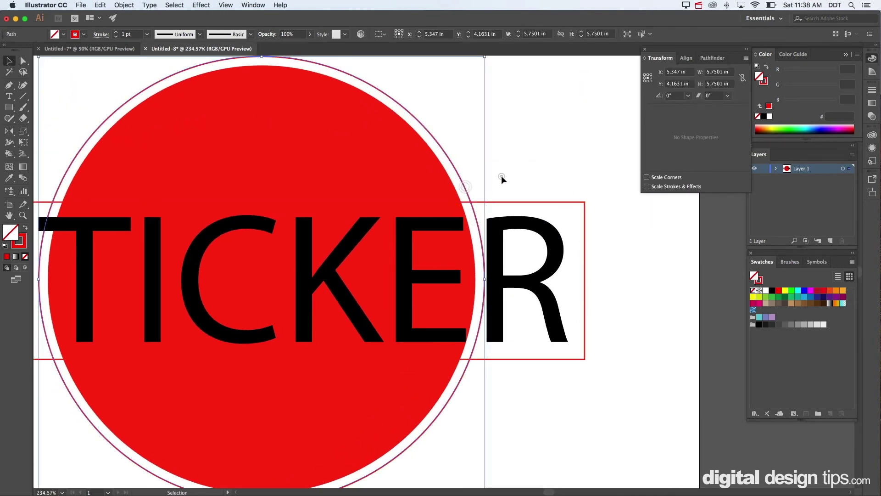
left_click_drag(481, 193, 465, 213)
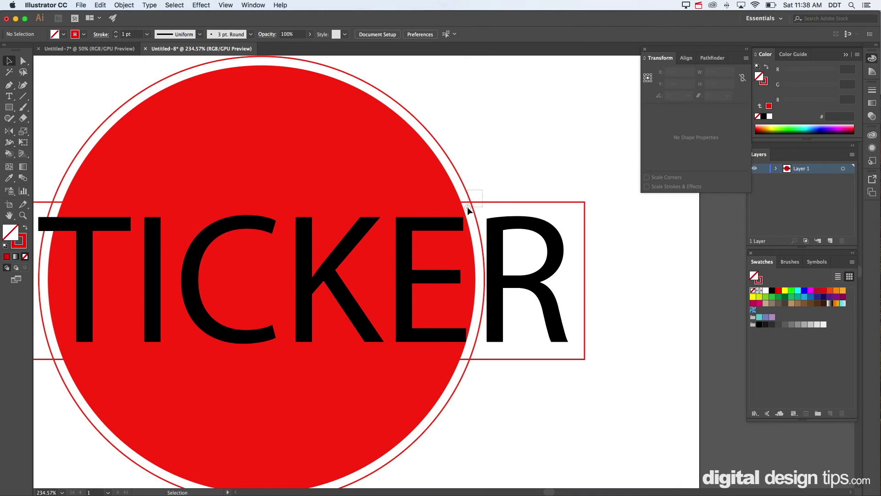
left_click(505, 182)
Step: Unite the rectangle and the offset circle outline into one continuous contour with Pathfinder, and deselect it
left_click(535, 201)
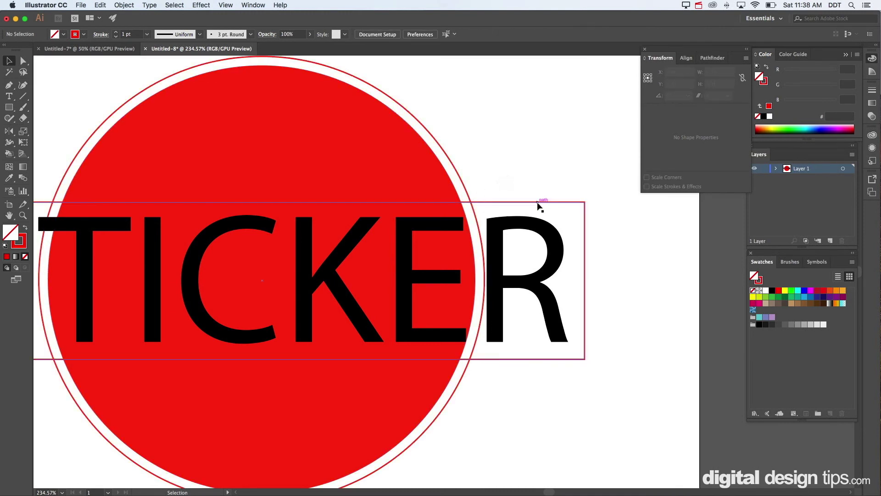
left_click(455, 169, "shift")
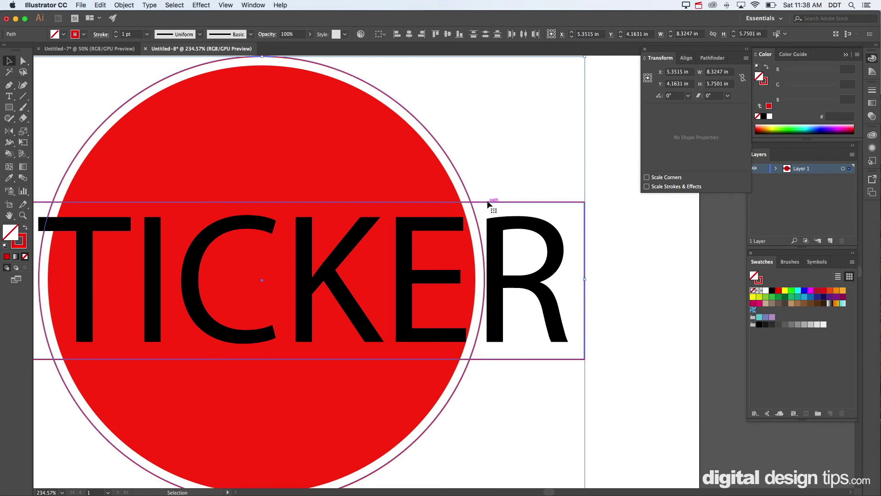
left_click(712, 58)
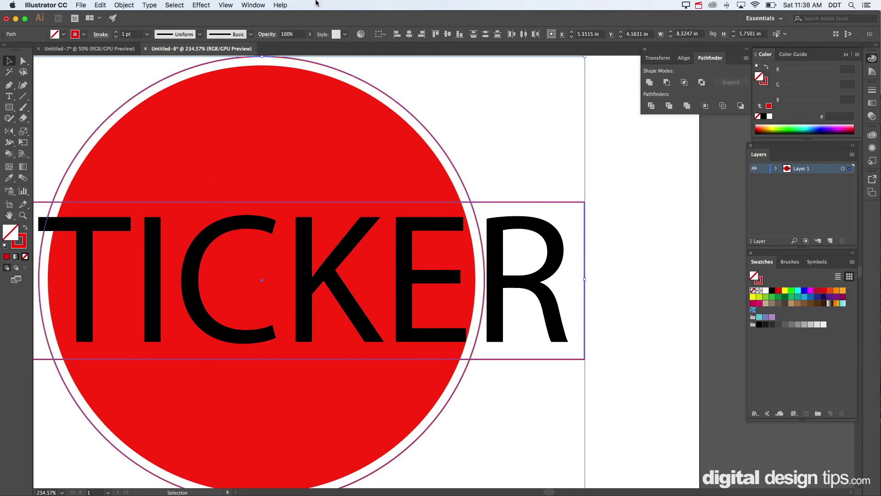
left_click(252, 5)
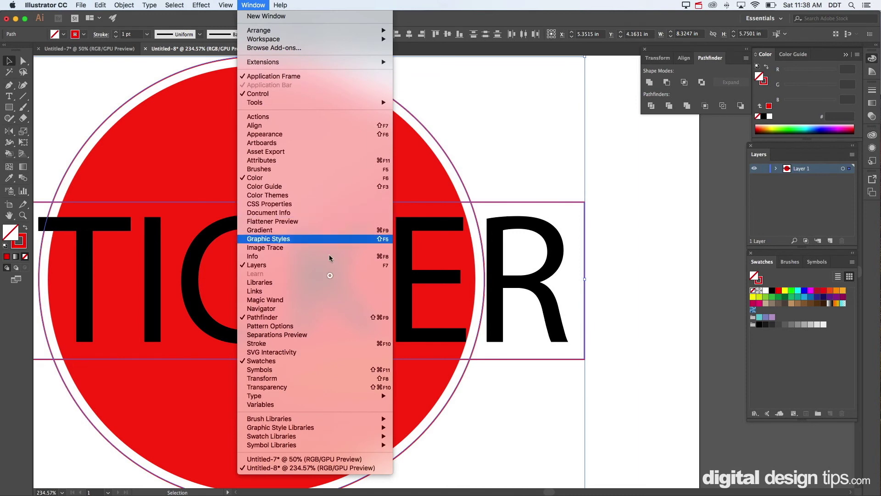
left_click(331, 318)
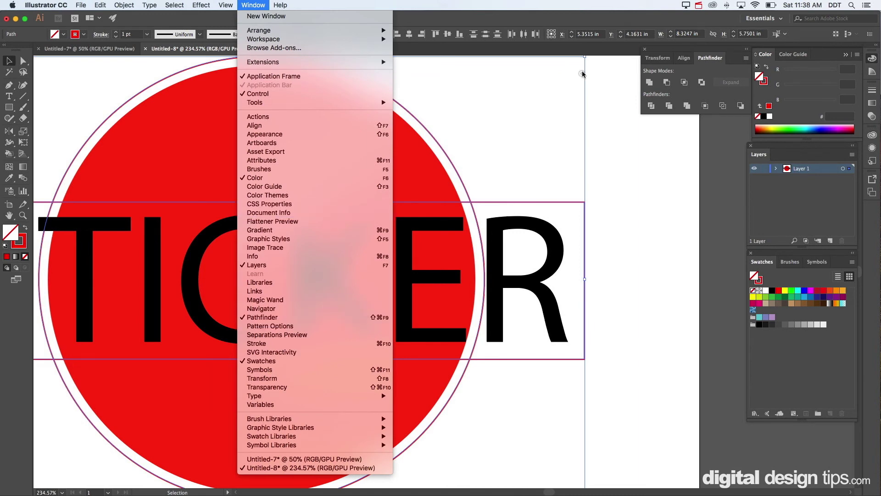
left_click(649, 83)
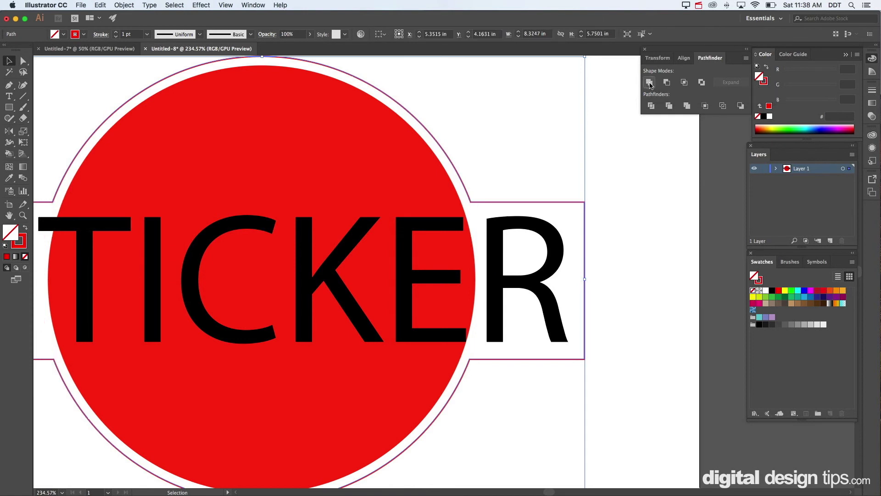
left_click_drag(507, 221, 606, 220)
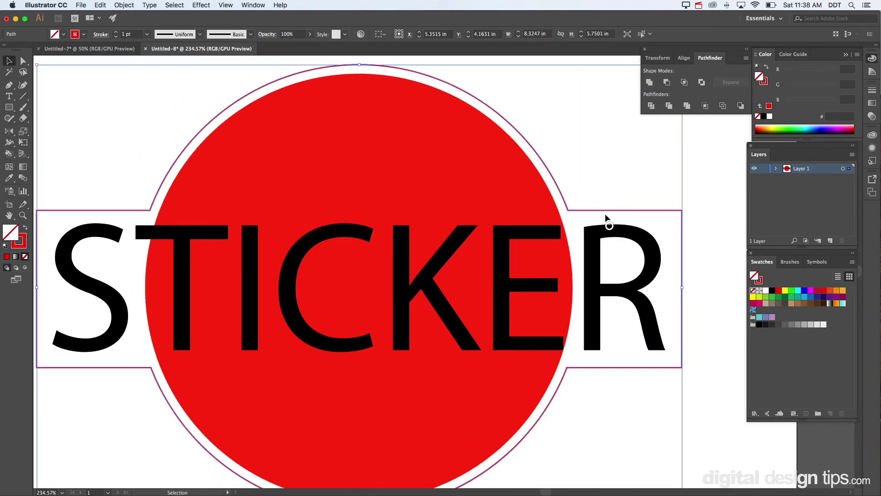
left_click(604, 153)
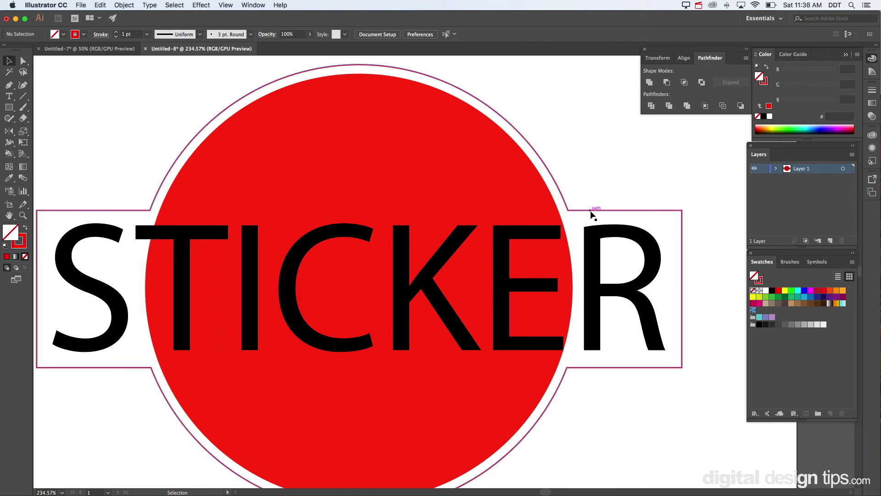
Step: Round all the corners of the united outline around the sticker together, including the inner ones at the circle, and deselect it
left_click(590, 212)
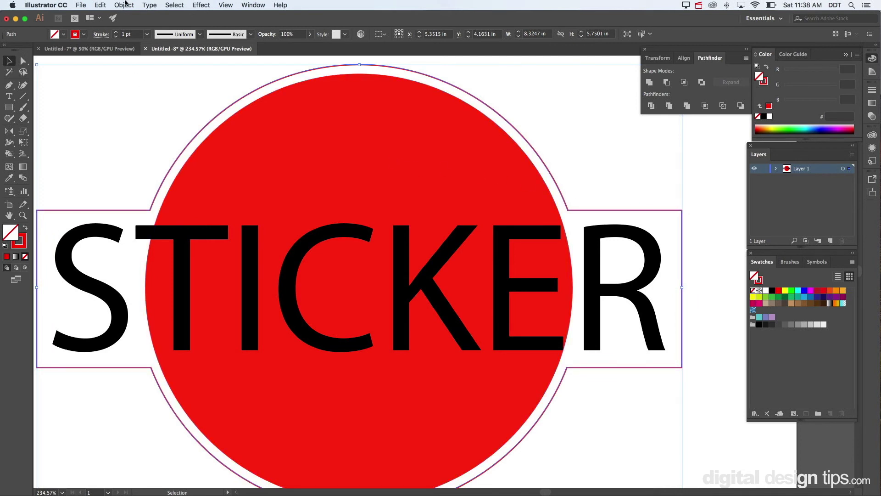
left_click(124, 5)
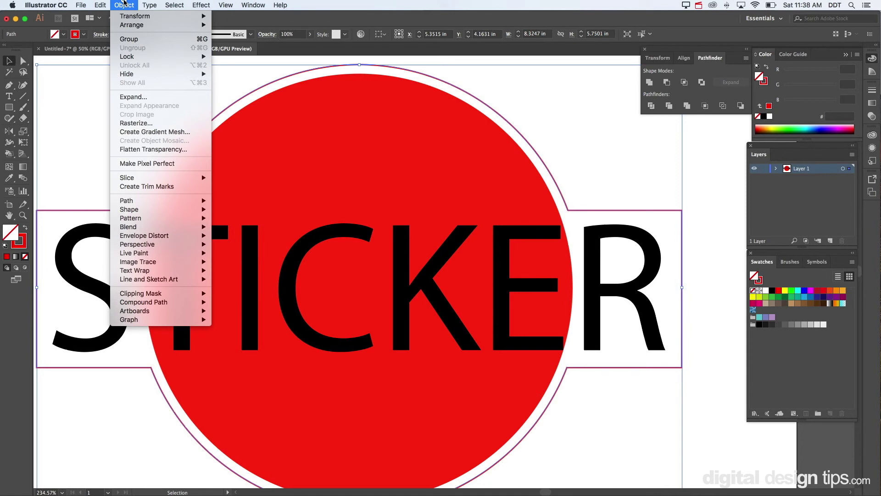
left_click(125, 3)
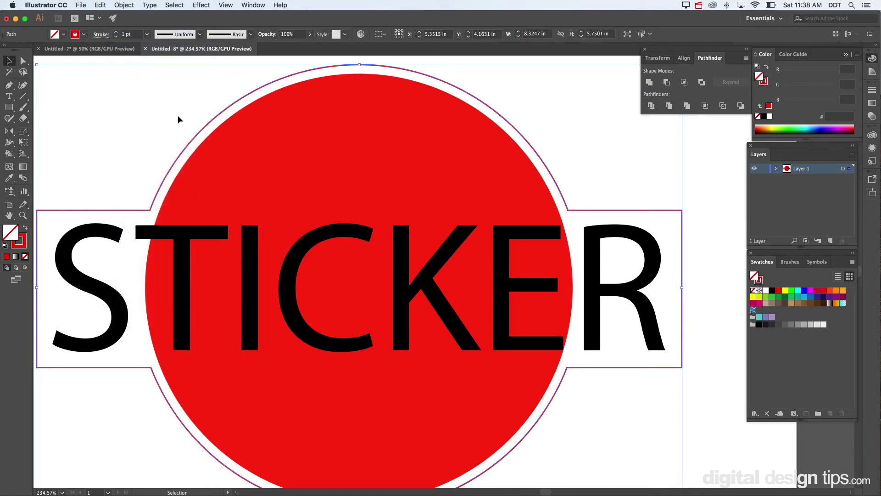
left_click(23, 61)
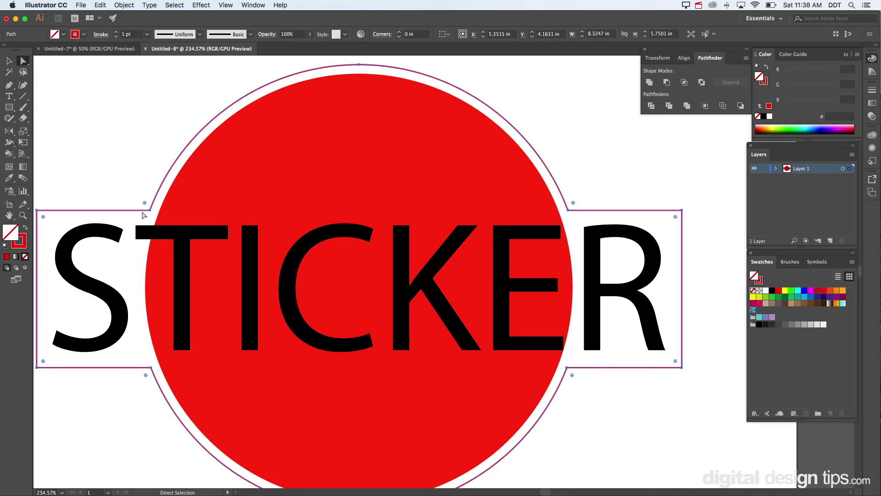
mouse_move(147, 205)
left_mouse_down()
mouse_move(118, 171)
mouse_move(120, 189)
mouse_move(97, 169)
mouse_move(106, 164)
mouse_move(104, 188)
mouse_move(102, 180)
mouse_move(150, 198)
left_mouse_up()
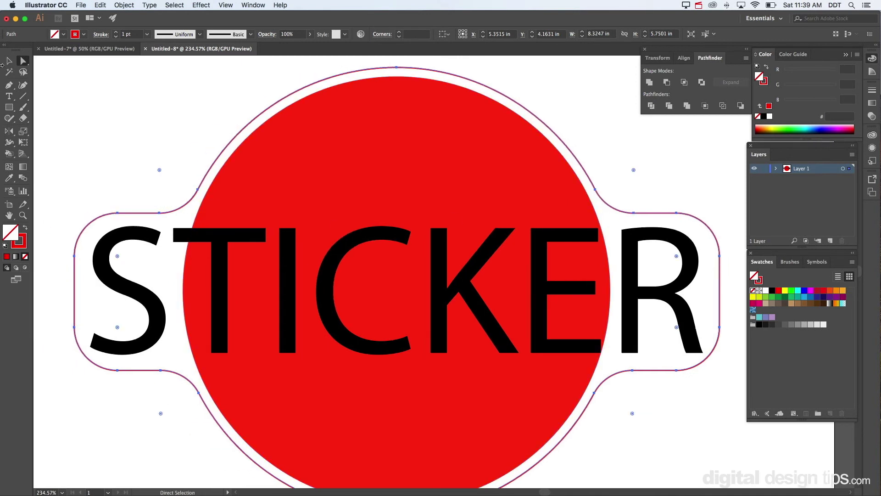
left_click(10, 62)
left_click(157, 133)
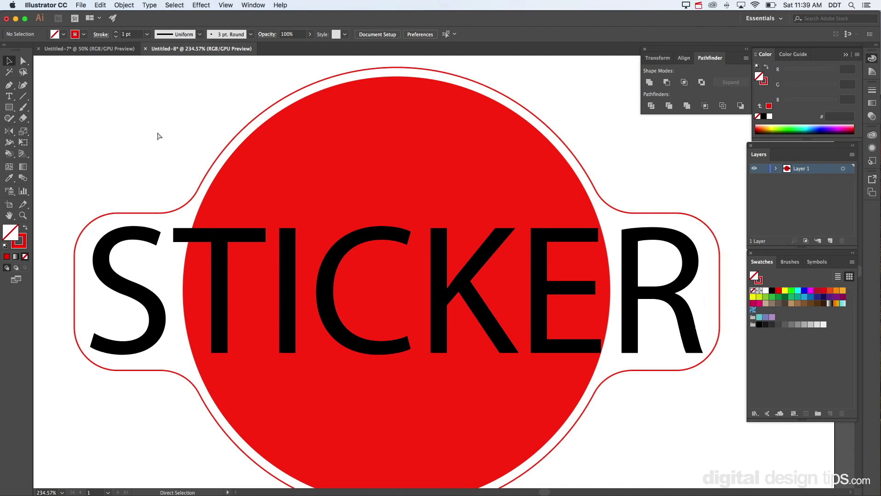
Step: Draw an unfilled red-outlined rectangle around the STICKER lettering, about 8.65 in wide and 2.06 in high
key("super+minus")
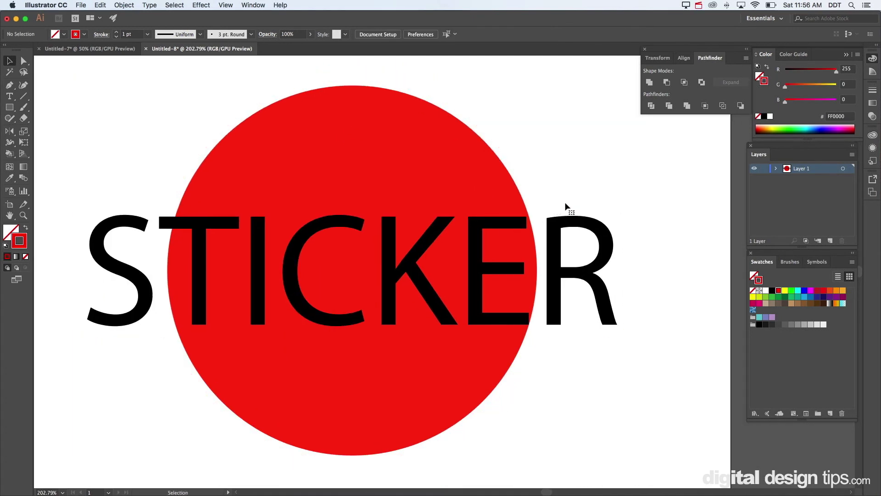
key("super+minus")
key("super+minus")
key("super+minus")
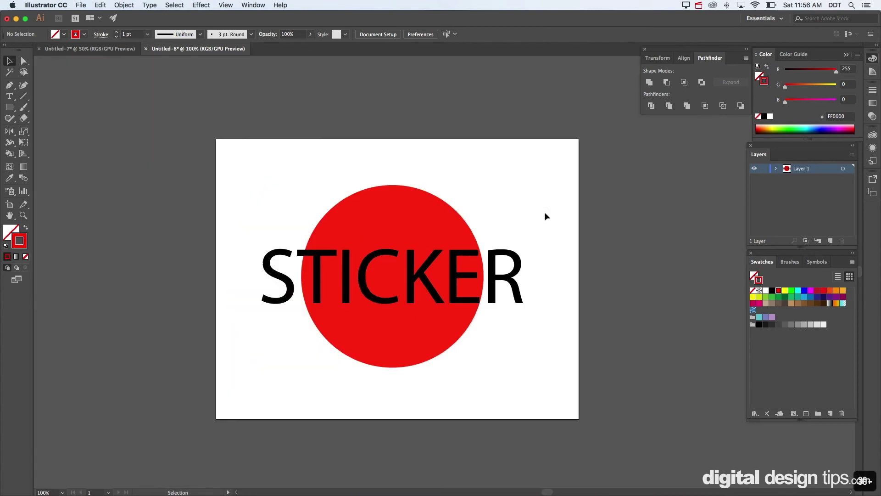
scroll(500, 234, "right", 5)
scroll(500, 234, "down", 1)
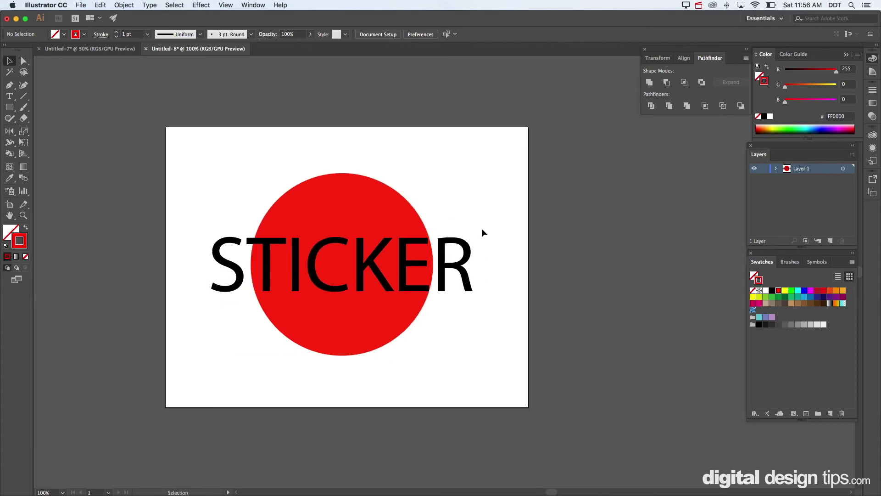
key("m")
left_click_drag(198, 229, 483, 298)
key("v")
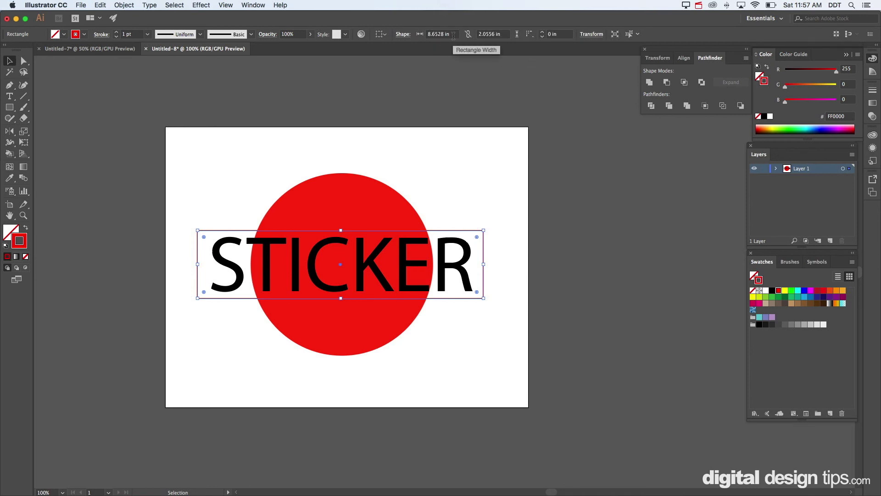
Step: Set the width of the rectangle around the lettering to 8.5 in and deselect it
left_click(419, 34)
type("8")
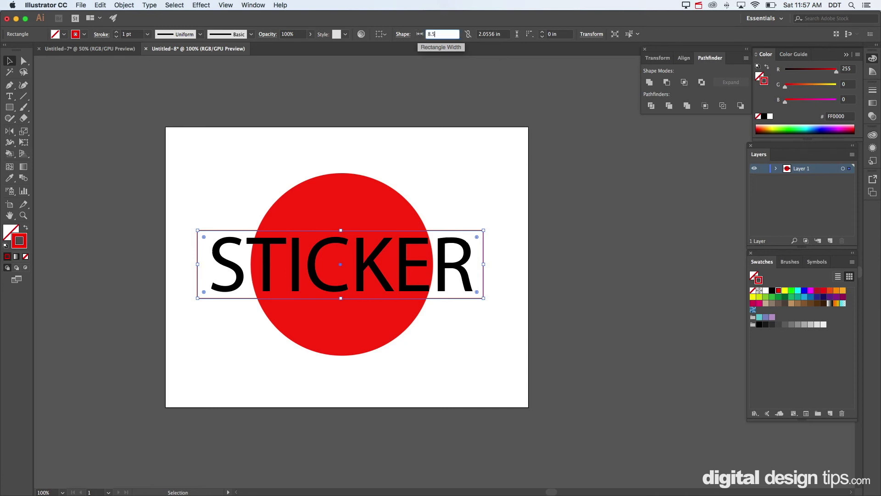
type(".5")
key("Return")
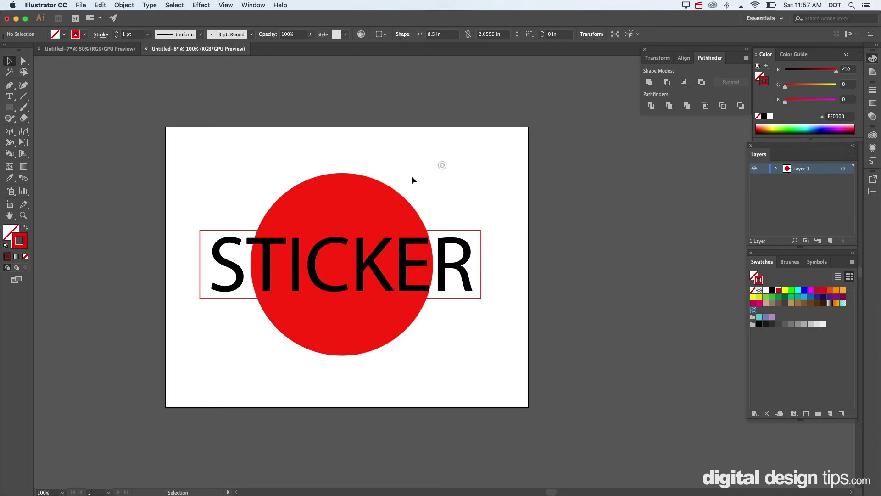
Step: Link the red circle's width and height, set its diameter to 5.5 in, and deselect it
left_click(374, 191)
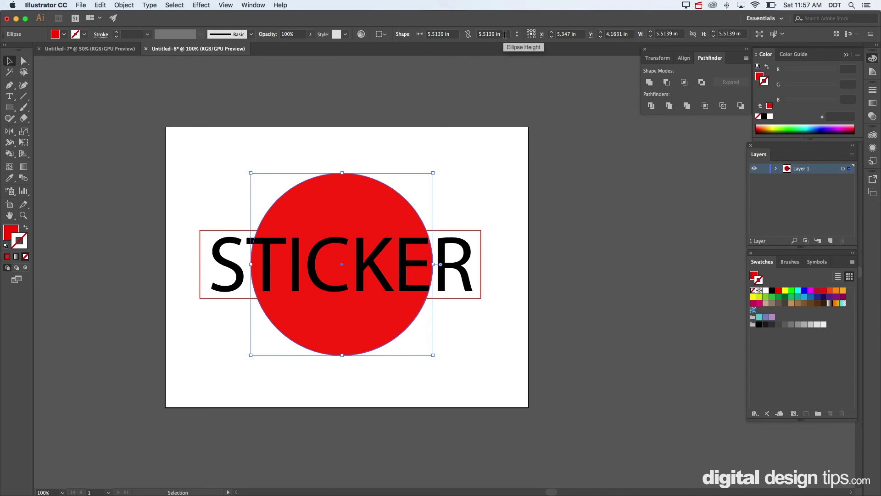
left_click(467, 34)
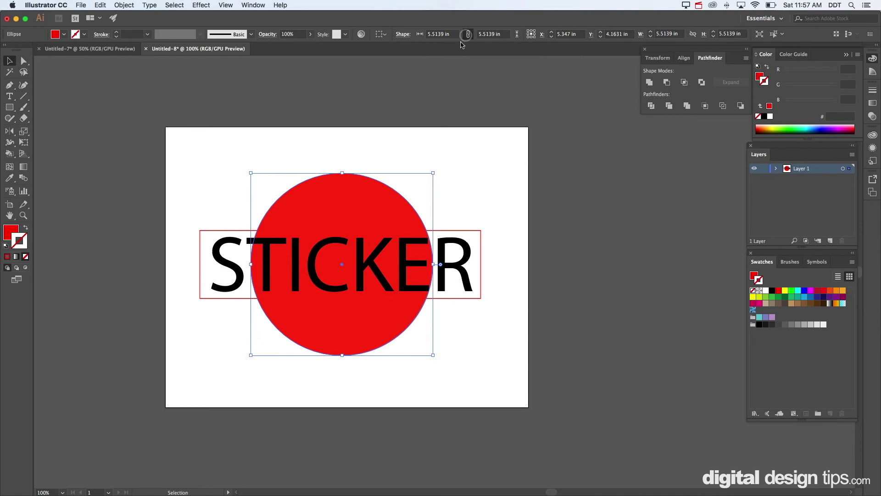
left_click(438, 34)
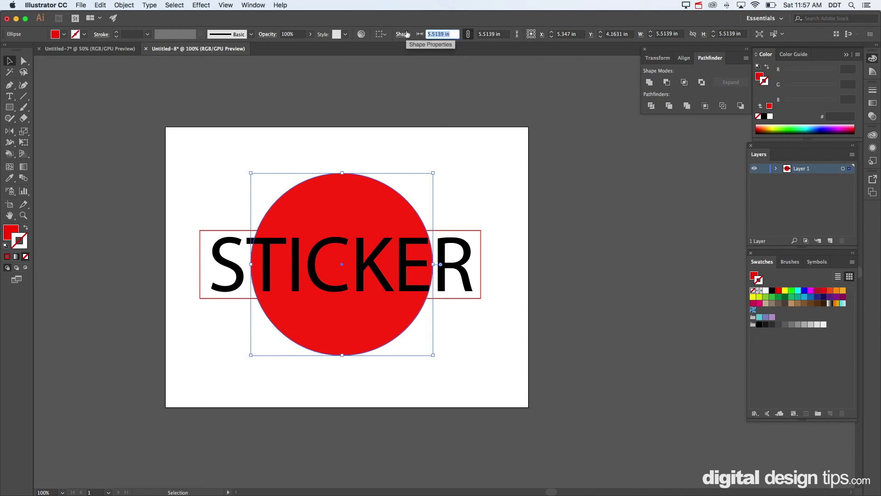
type("5.5")
key("Return")
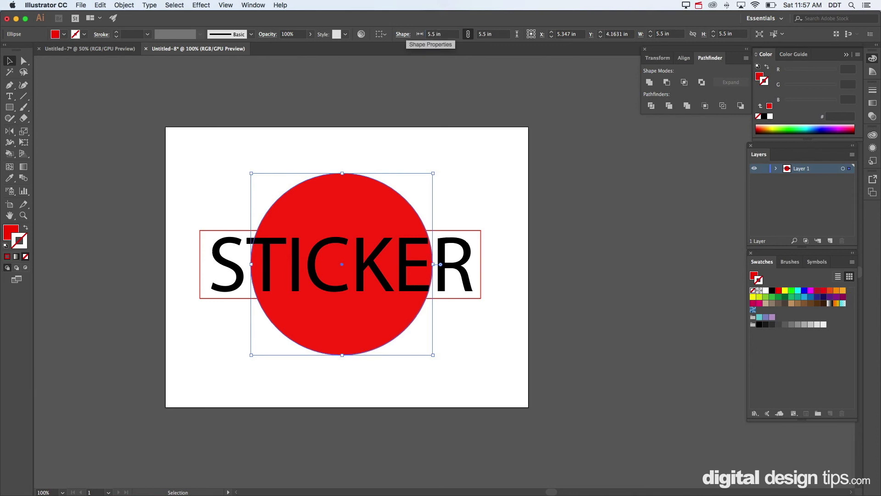
left_click(472, 165)
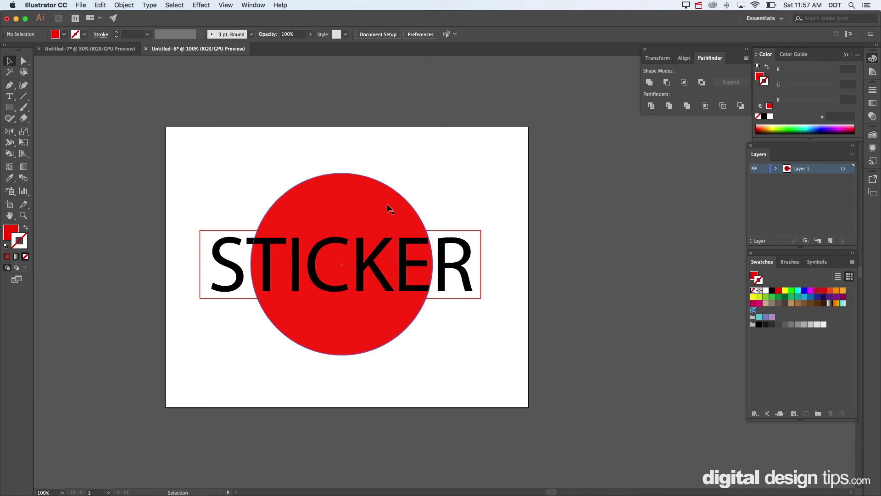
Step: Apply the Round Corners effect with a 0.5 in radius to the rectangle around the lettering, using the preview, and deselect it
left_click(475, 229)
left_click(453, 171)
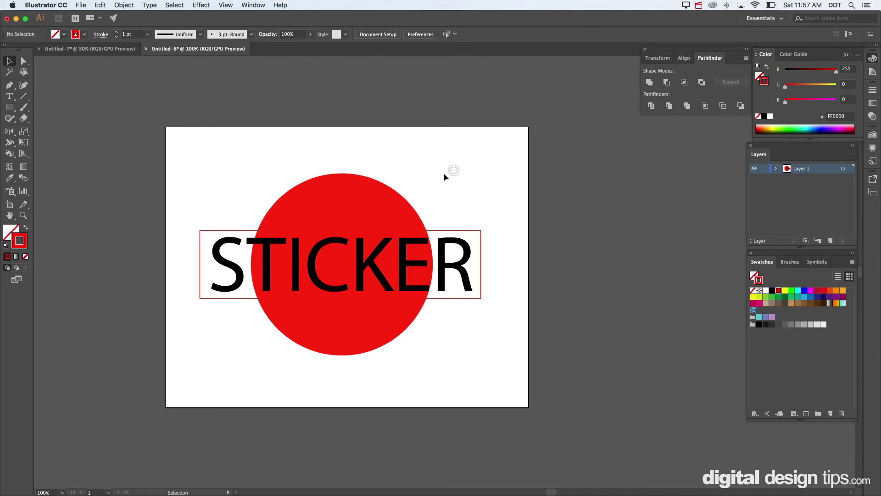
left_click(405, 220)
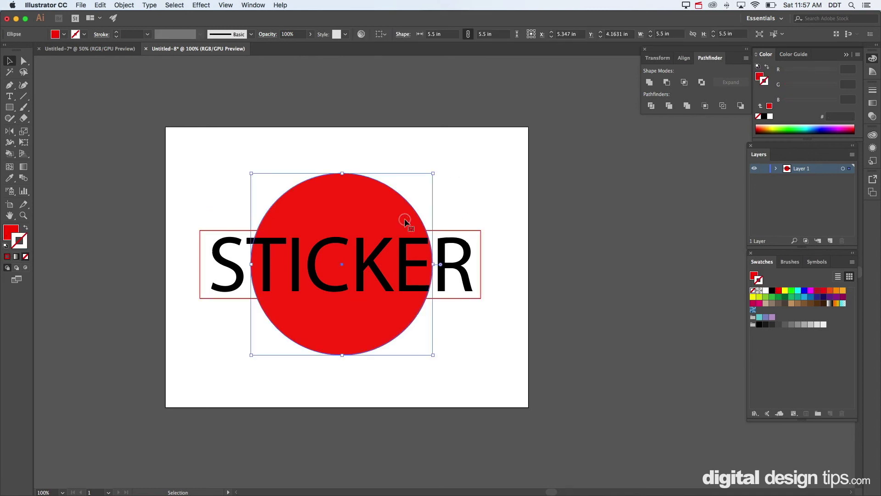
left_click(469, 231)
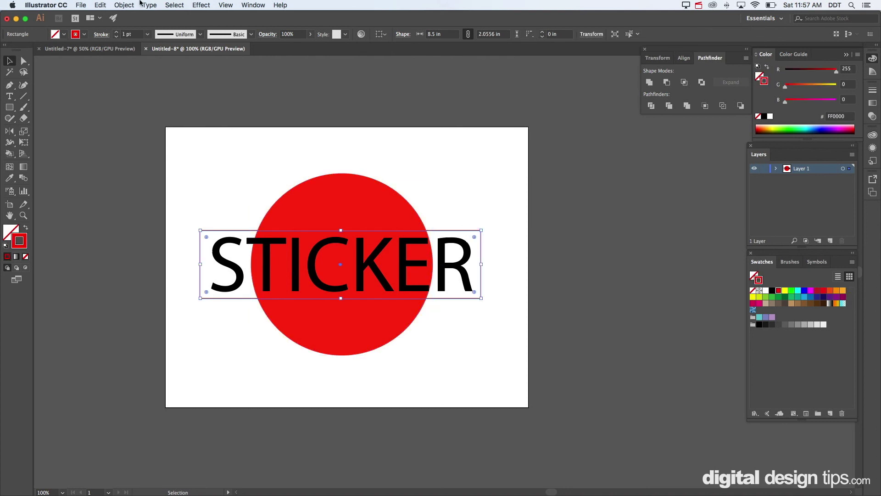
left_click(201, 5)
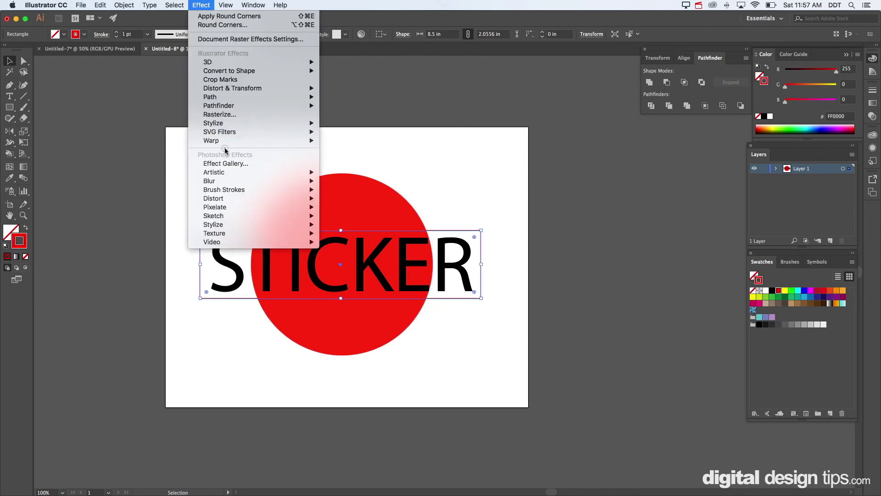
mouse_move(225, 123)
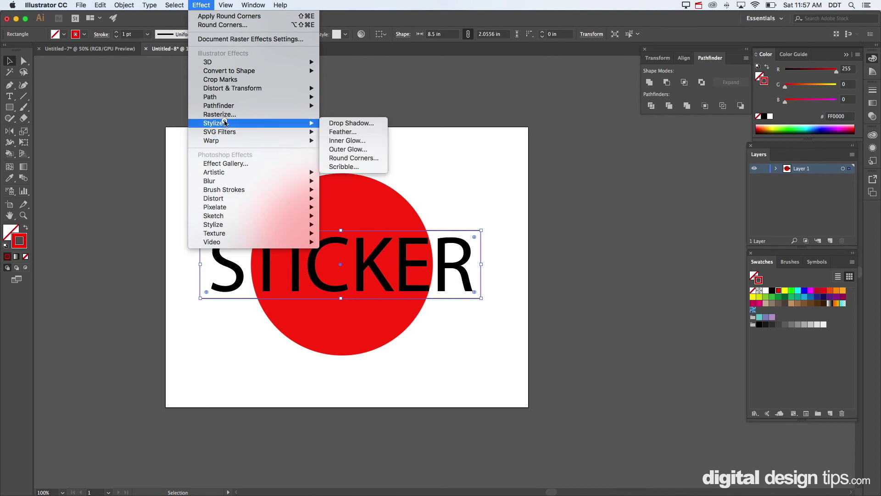
left_click(385, 159)
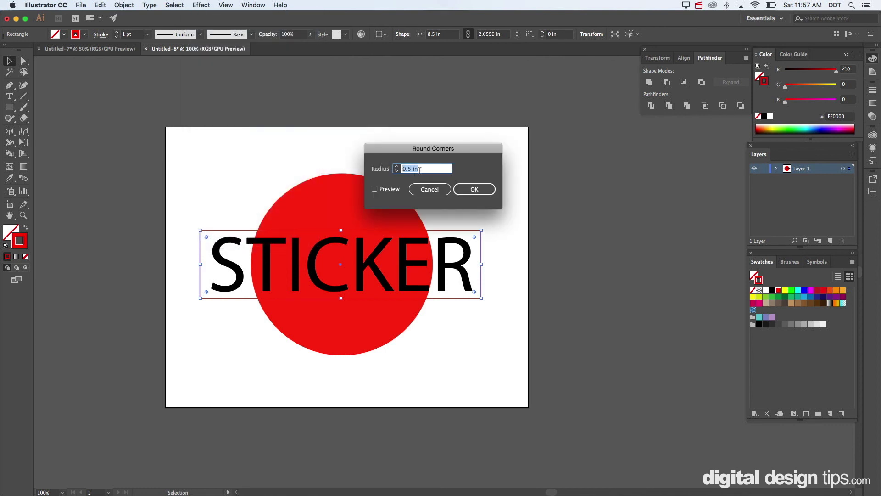
left_click(388, 189)
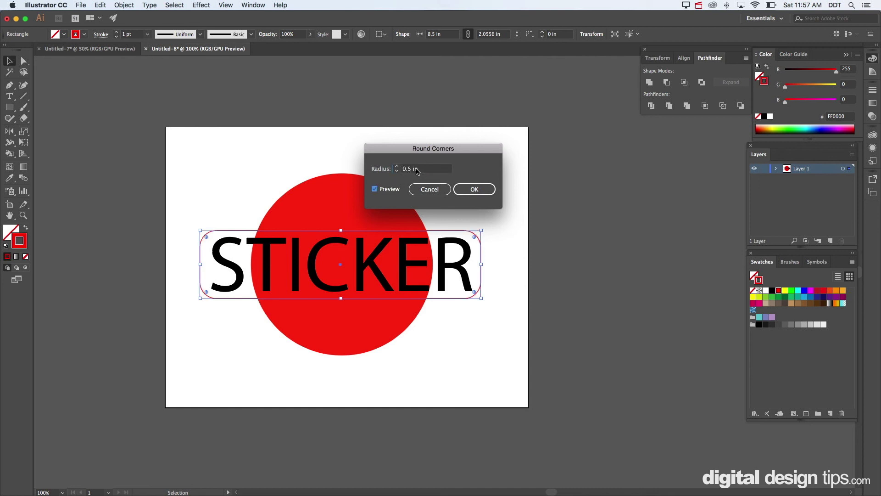
left_click(397, 170)
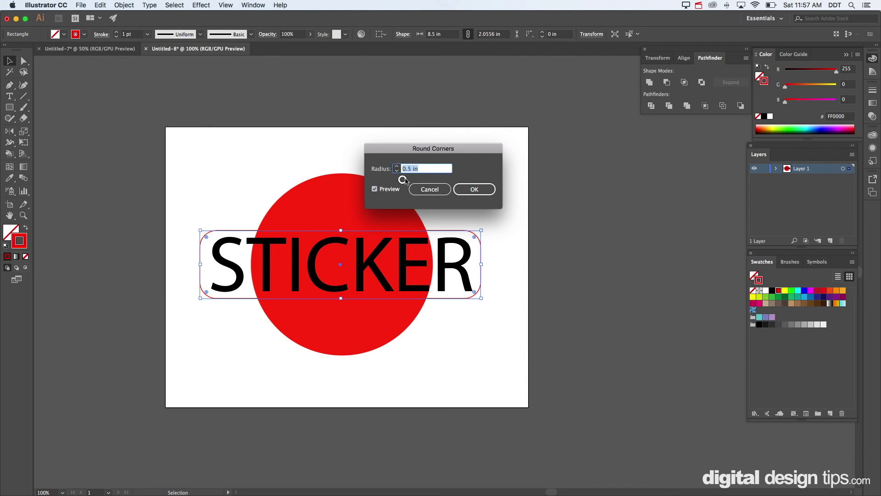
left_click(478, 189)
left_click(456, 202)
Step: Offset the red circle's path by 0.1181 in with miter joins and a miter limit of 4, and deselect the result
left_click(402, 201)
left_click(109, 4)
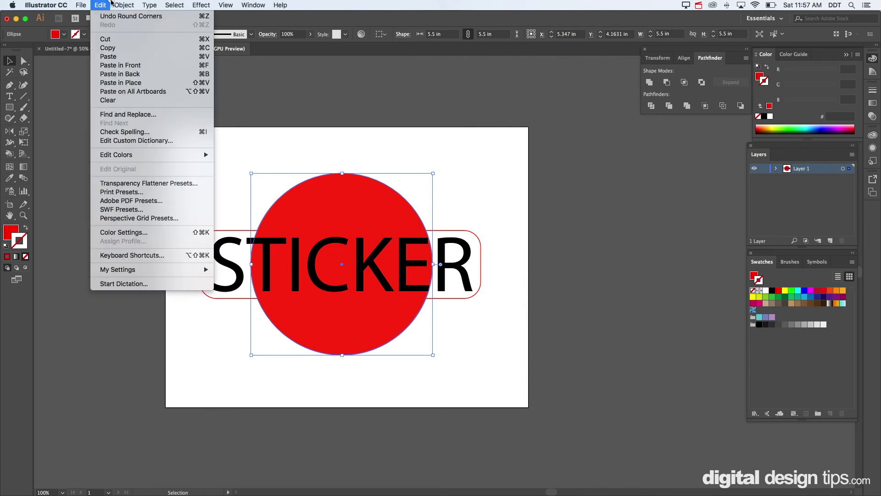
mouse_move(112, 2)
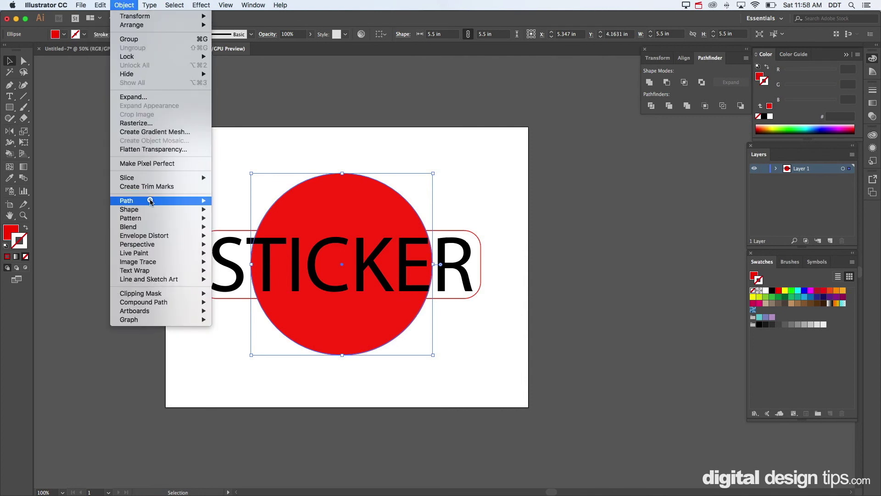
mouse_move(151, 201)
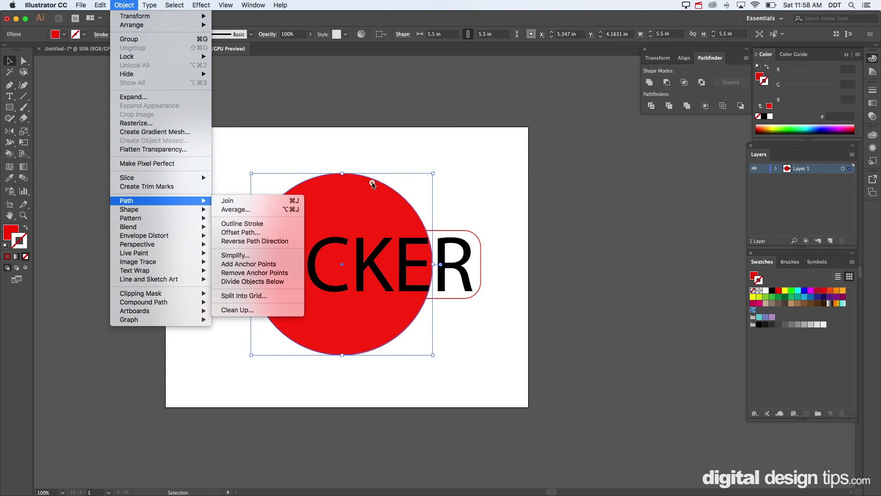
left_click(249, 232)
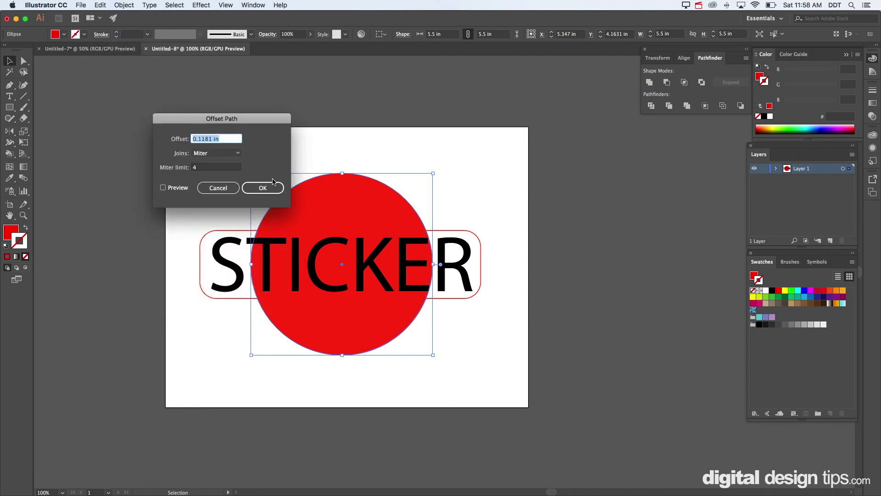
left_click(263, 188)
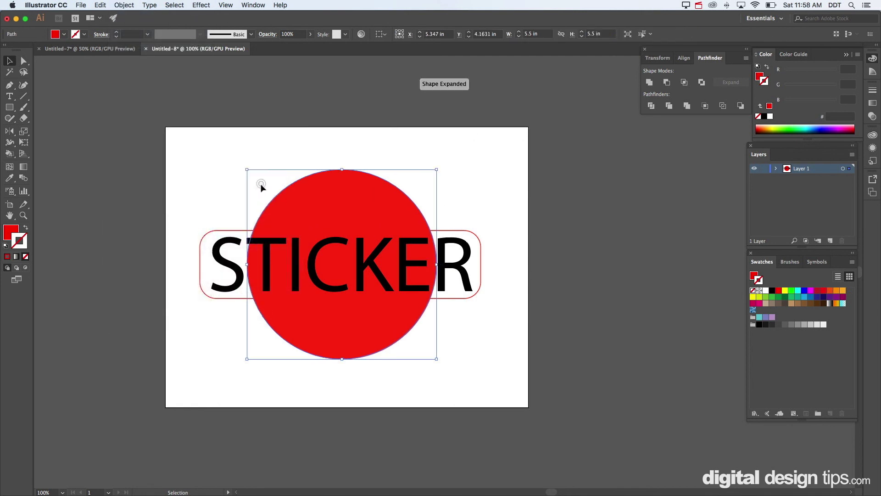
left_click(506, 206)
Step: Swap the fill and stroke of the offset circle to make it an unfilled red outline, and deselect it
left_click(415, 201)
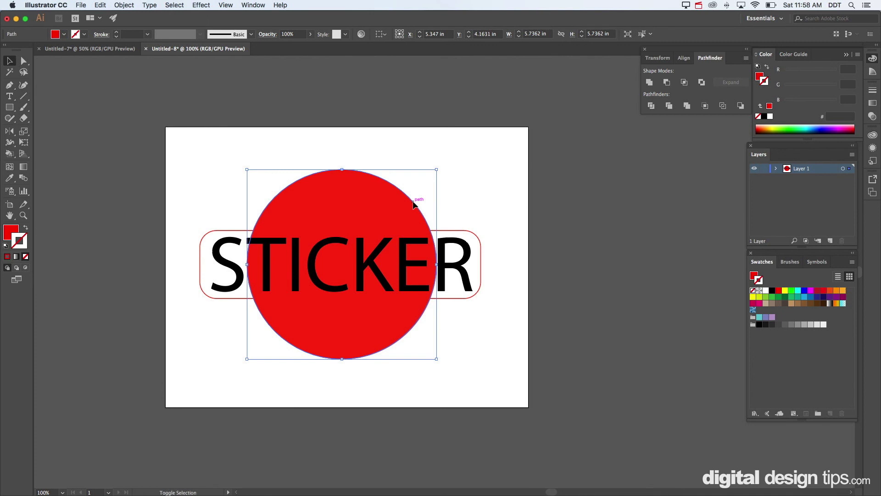
key("shift+x")
left_click(444, 223)
Step: Try to unite the rectangle carrying the live Round Corners effect with the offset circle outline, and undo the union
left_click_drag(433, 232, 431, 238)
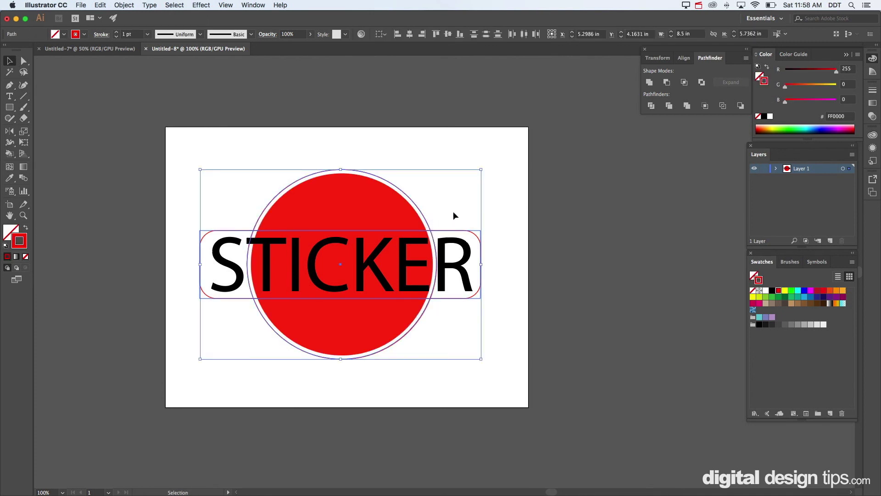
left_click(649, 82)
left_click(574, 212)
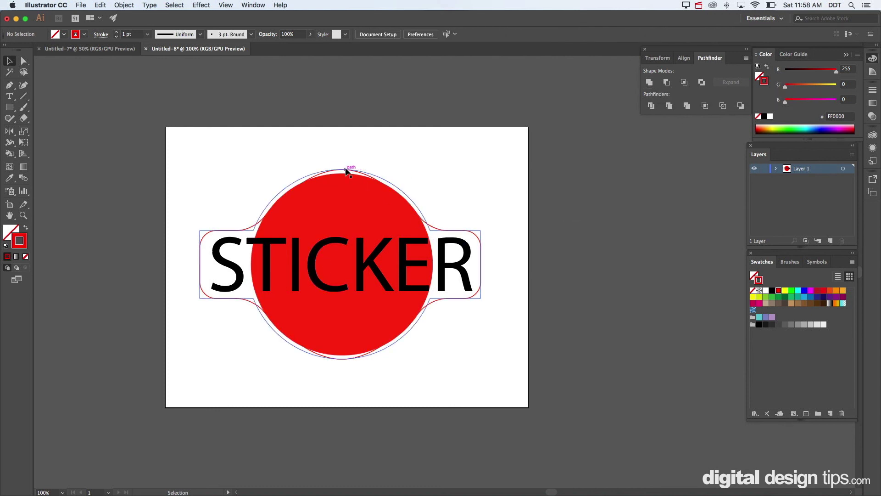
key("super+z")
left_click(496, 173)
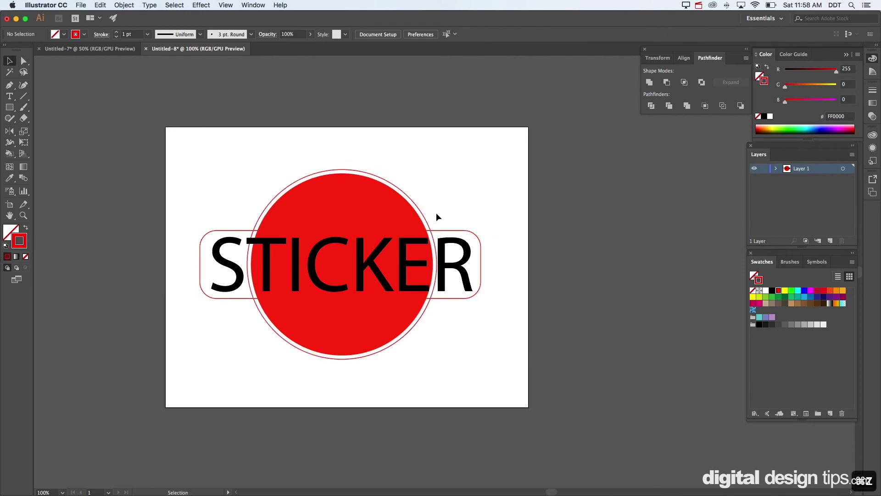
Step: Expand the appearance of the rounded rectangle so its corners become real path geometry, and deselect it
left_click(448, 230)
left_click(115, 5)
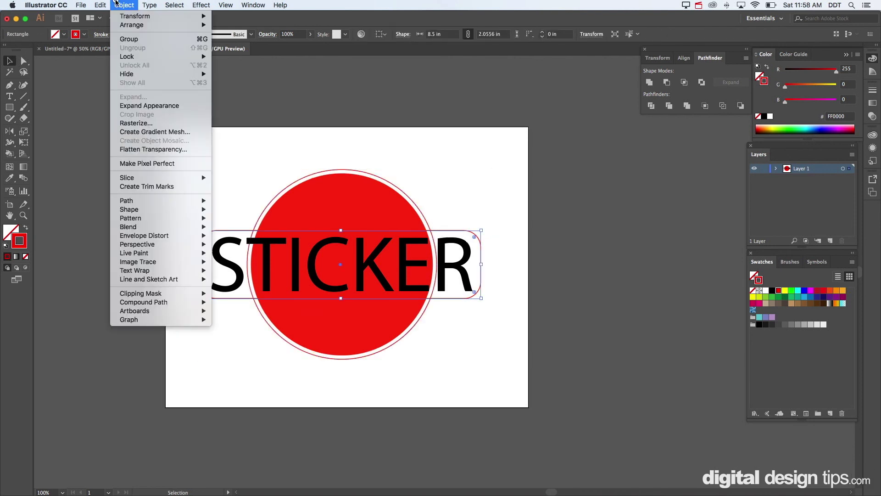
left_click(149, 106)
left_click(500, 202)
left_click(469, 232)
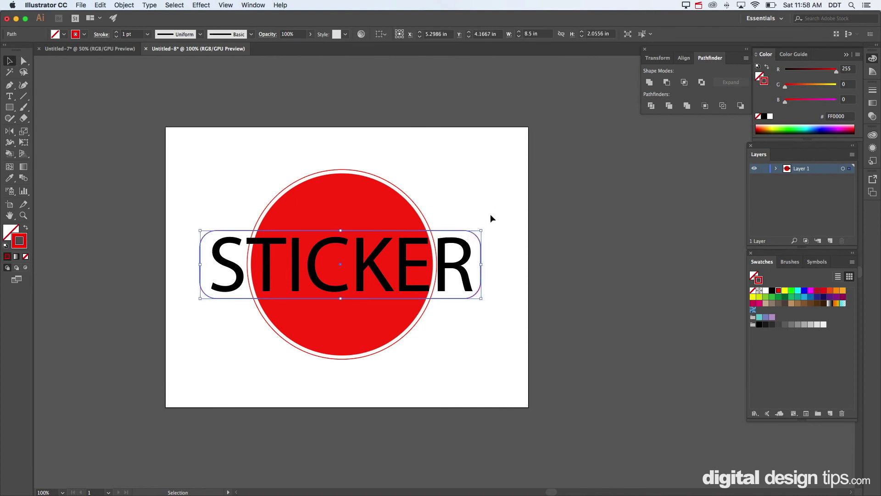
left_click(500, 193)
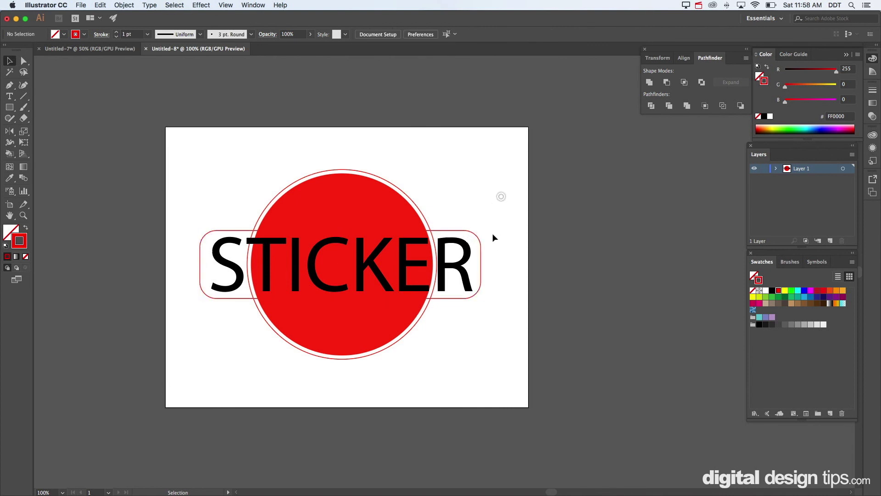
Step: Unite the expanded rounded rectangle and the offset circle outline into one contour with Pathfinder, and deselect it
left_click(431, 233)
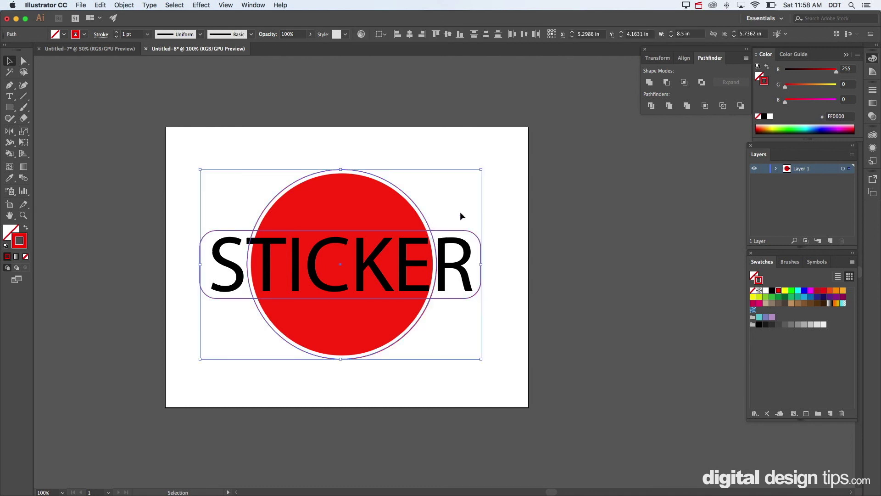
left_click(648, 81)
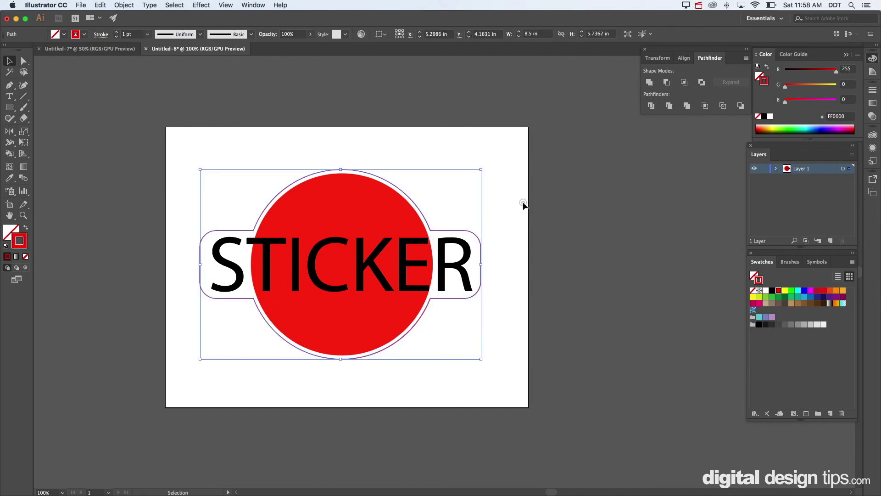
left_click(523, 203)
Step: Round the four inner corners where the circle meets the label band to a 0.64 in radius, and deselect the contour
key("a")
left_click(439, 228)
mouse_move(436, 224)
left_mouse_down()
mouse_move(442, 231)
mouse_move(440, 222)
left_mouse_up()
left_click(444, 196)
left_click(431, 230)
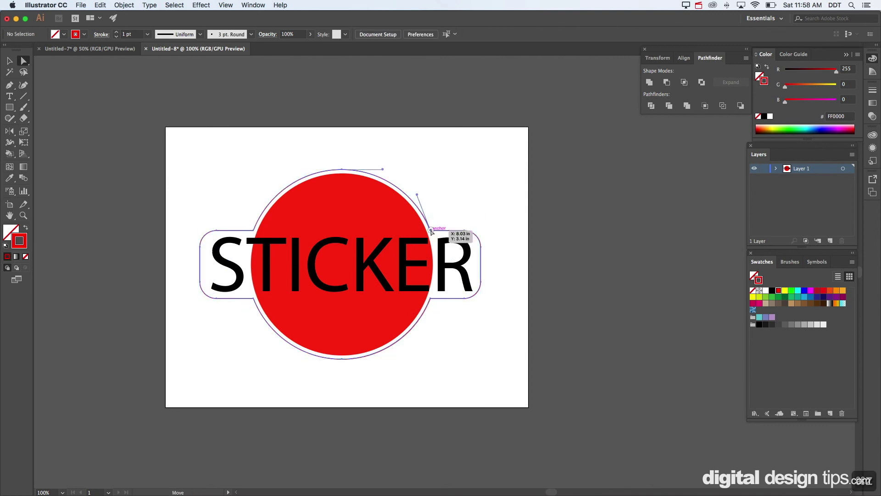
left_click(255, 230, "shift")
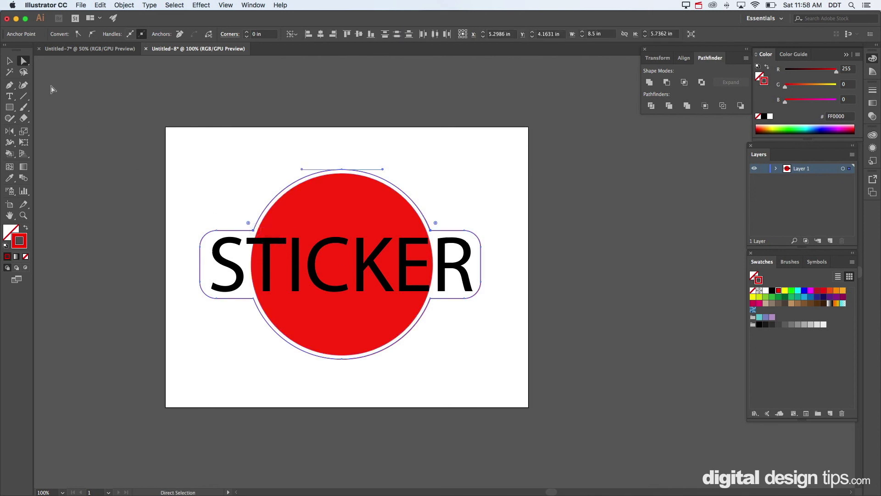
left_click(23, 62)
left_click(256, 300, "shift")
mouse_move(436, 306)
left_mouse_down()
mouse_move(443, 301)
mouse_move(445, 320)
left_mouse_up()
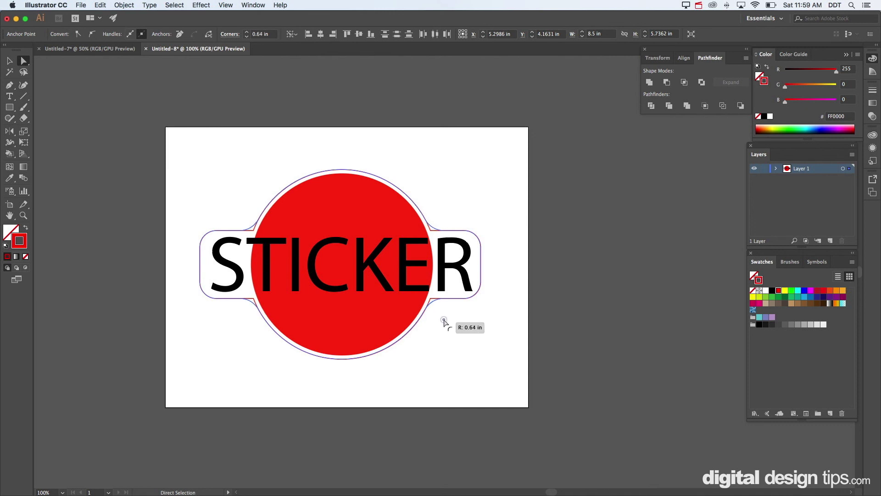
left_click_drag(444, 321, 444, 321)
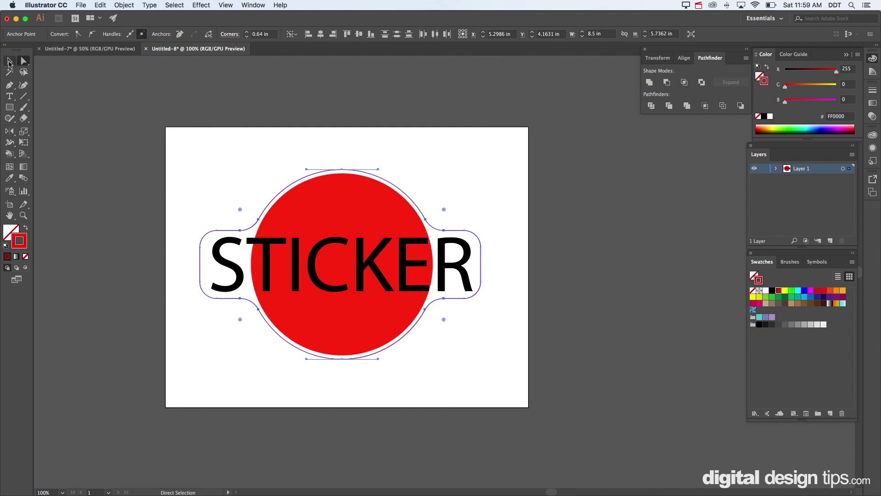
left_click(10, 61)
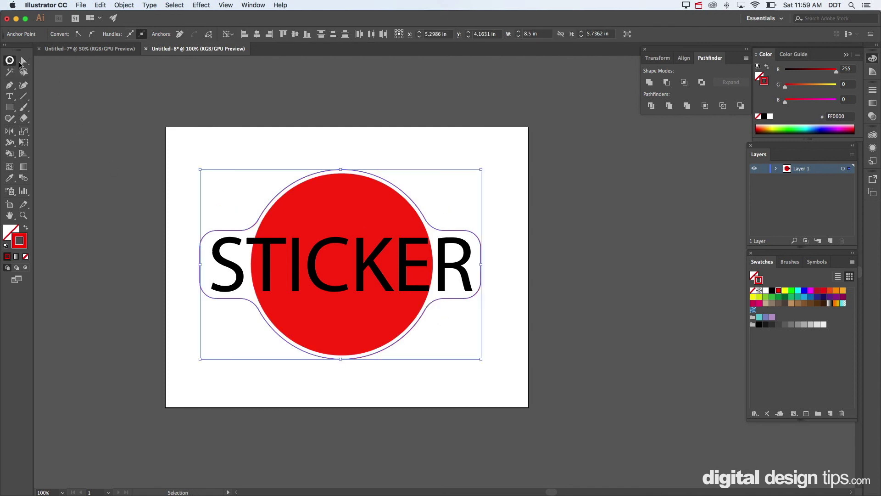
left_click(443, 148)
Step: Move the finished die-cut contour away from the artwork to check that it is one path, and undo the move
left_click_drag(465, 244, 461, 185)
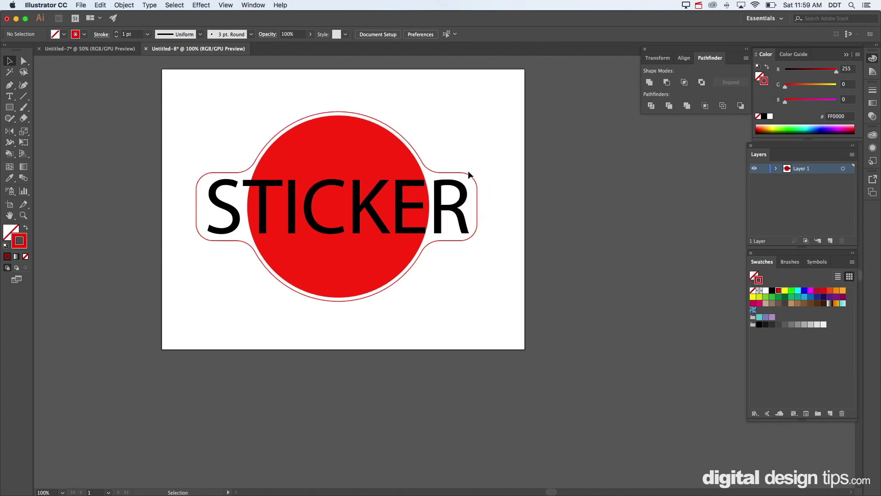
left_click_drag(459, 172, 510, 298)
left_click(499, 271)
key("ctrl+z")
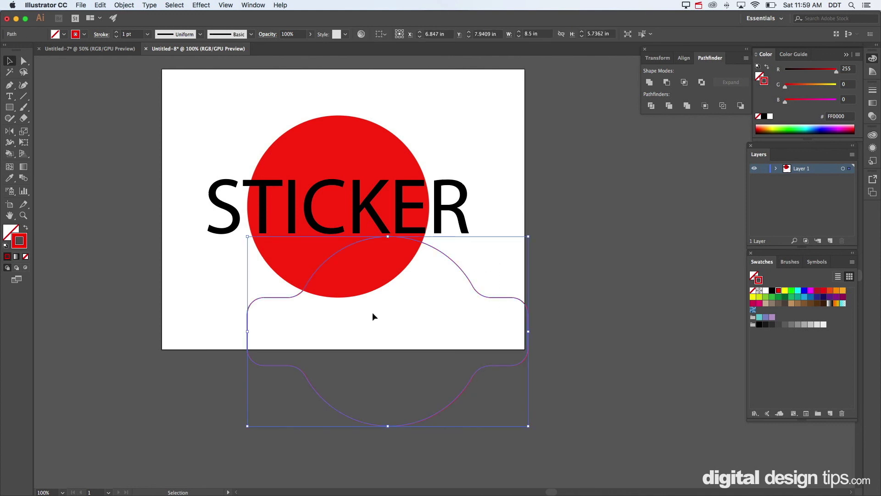
key("ctrl+z")
scroll(413, 147, "left", 2)
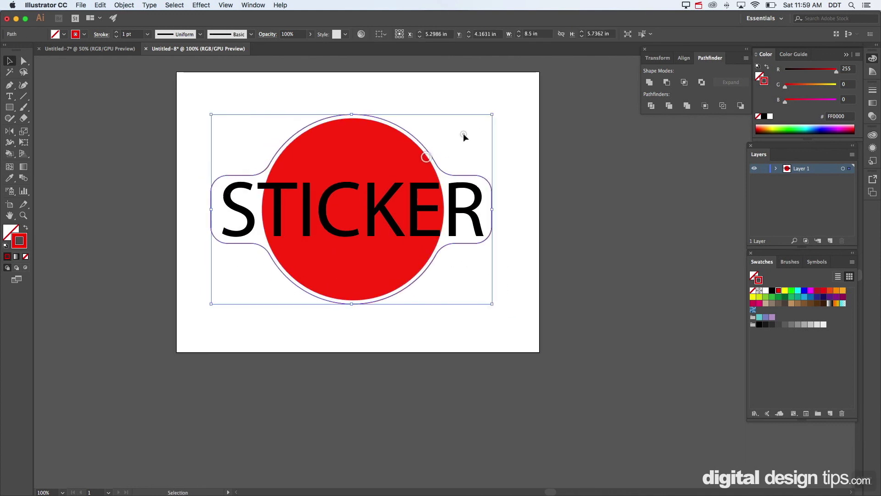
left_click(464, 134)
left_click(440, 171)
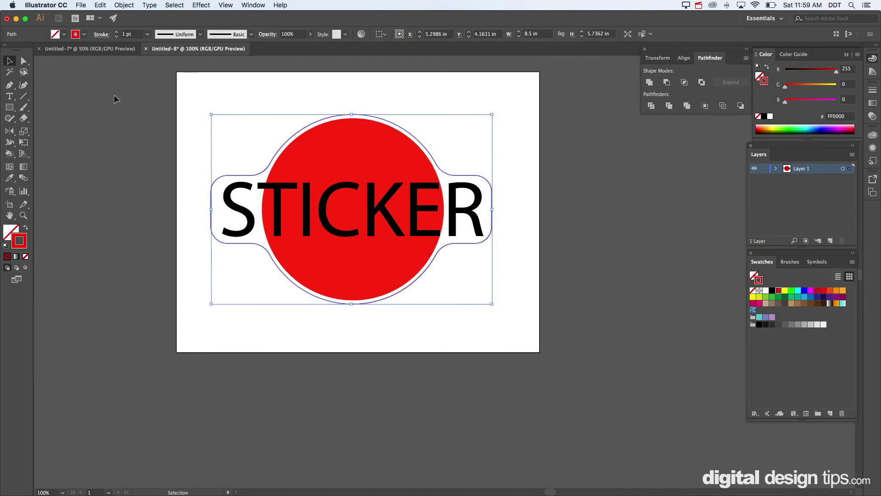
Step: Draw an 11 x 8.5 in rectangle covering the whole artboard
left_click(9, 106)
mouse_move(175, 72)
left_mouse_down()
mouse_move(305, 142)
mouse_move(501, 301)
mouse_move(540, 351)
left_mouse_up()
key("v")
left_click(589, 228)
left_click(527, 184)
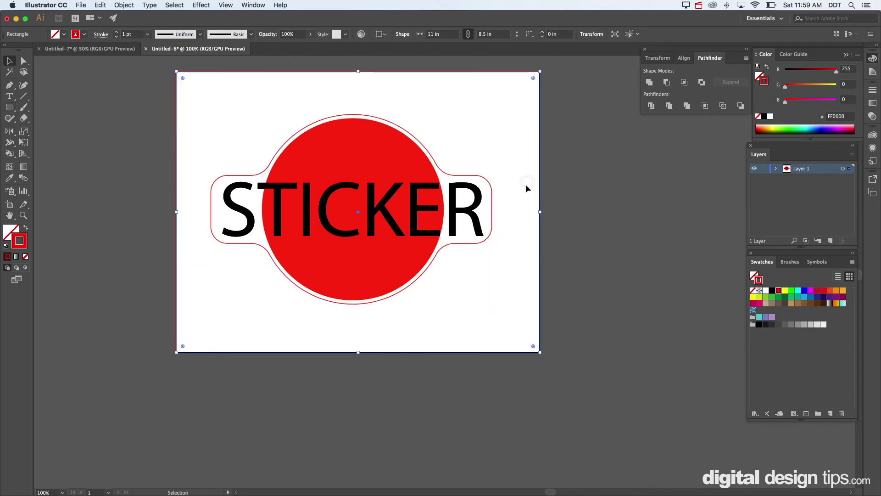
Step: Swap the artboard-sized rectangle's fill and stroke, and set its fill to the cyan swatch (00FFFF)
key("shift+x")
left_click(11, 231)
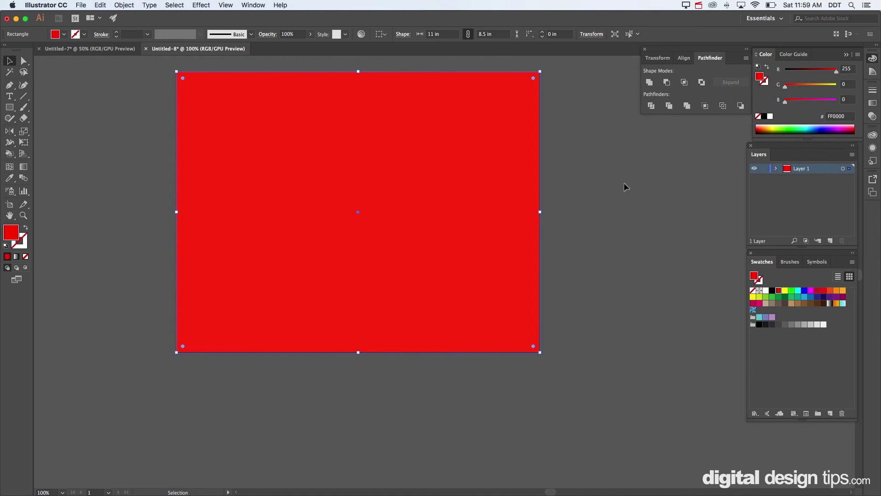
left_click(798, 291)
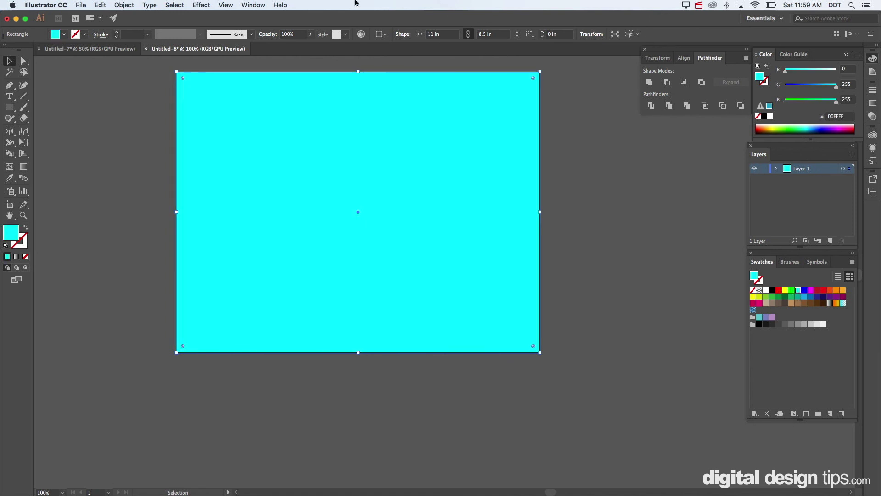
Step: Set the cyan rectangle's opacity to 20% and deselect it
left_click(252, 5)
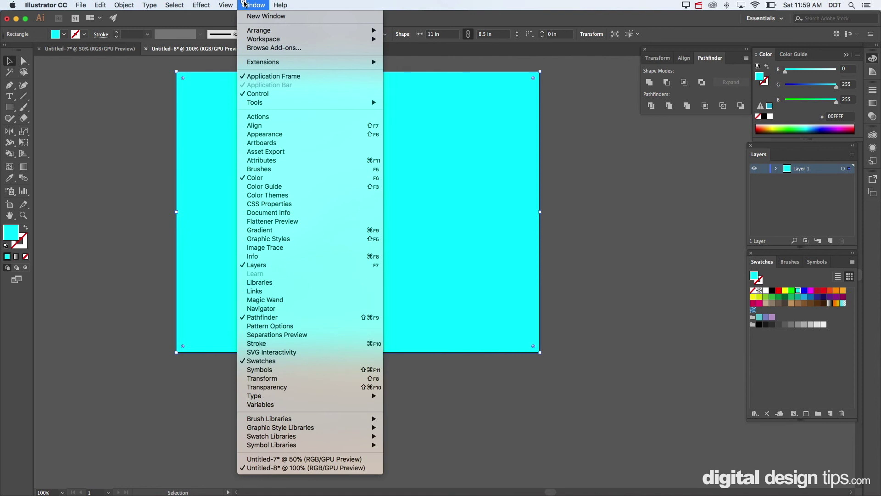
left_click(308, 388)
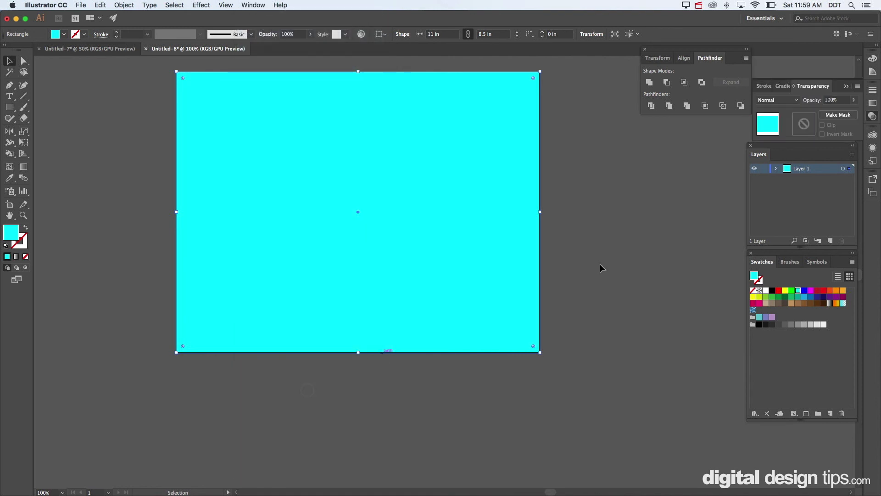
left_click(844, 100)
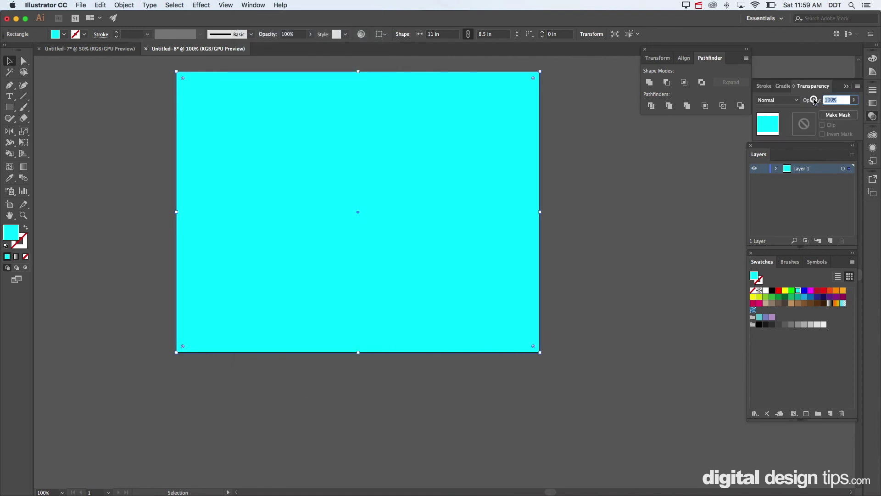
type("20")
key("Return")
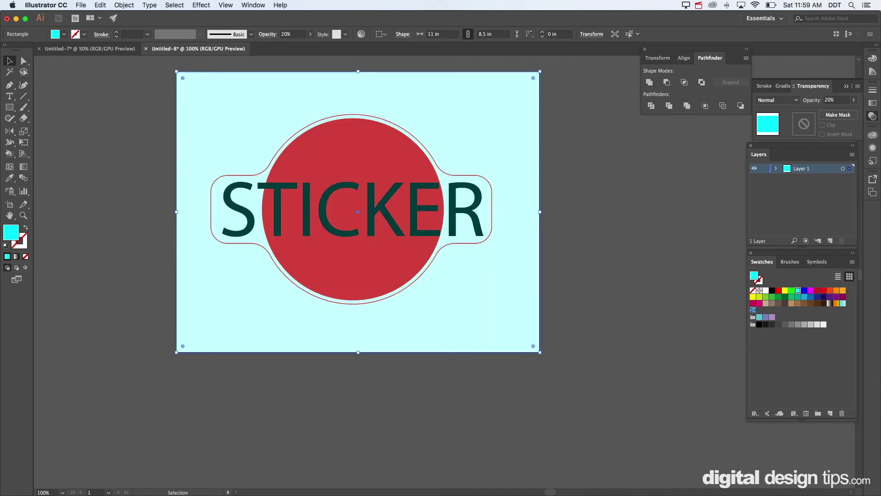
left_click(627, 159)
left_click(521, 96)
left_click(612, 182)
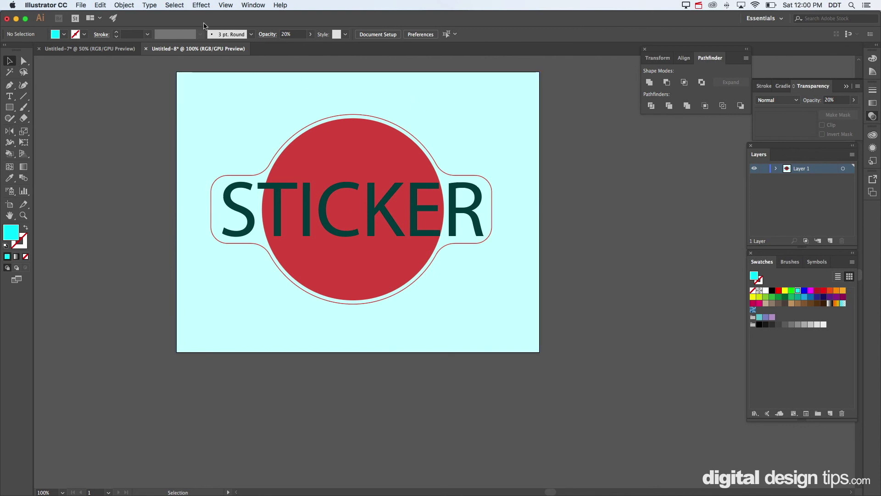
Step: Send the cyan background rectangle to the back, behind the sticker artwork, and deselect it
left_click(179, 106)
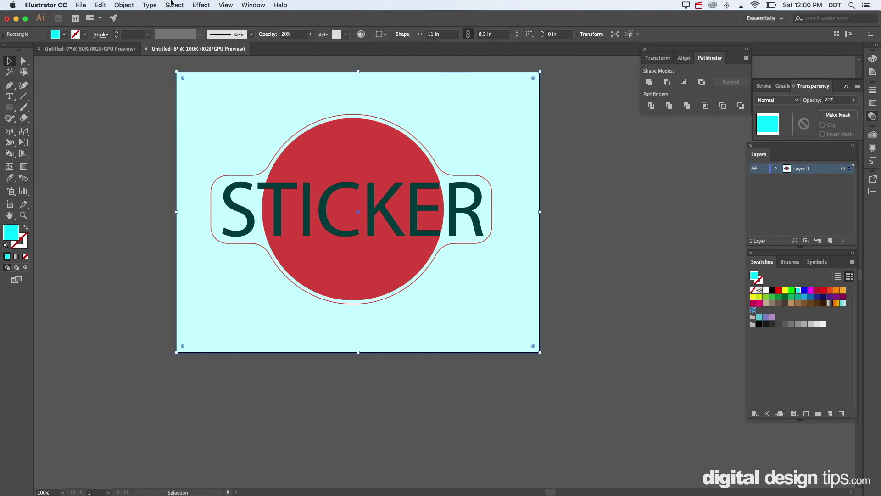
left_click(121, 5)
mouse_move(126, 25)
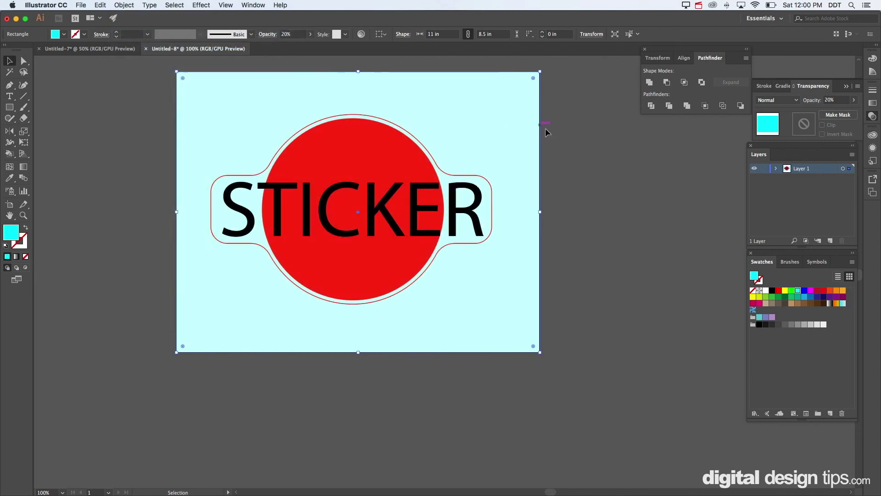
left_click(594, 162)
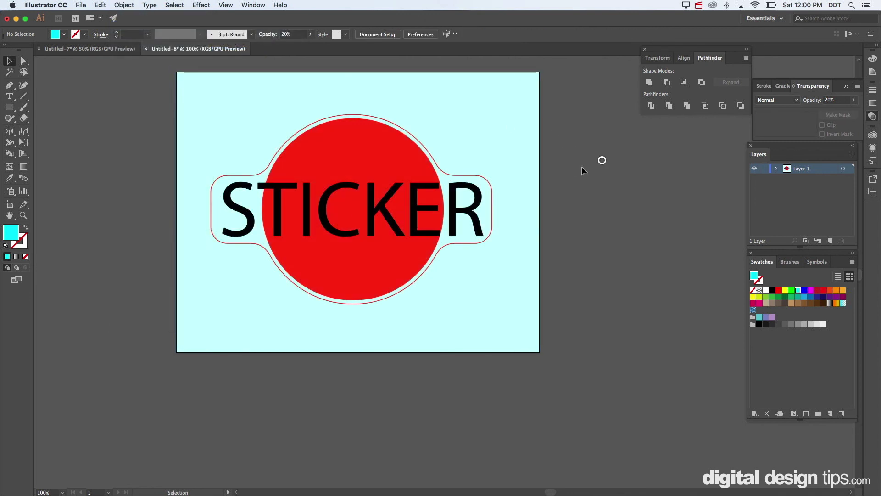
Step: Lock the cyan background rectangle and test that it can no longer be selected over the artboard
left_click(463, 197)
left_click(578, 139)
left_click(501, 109)
left_click(124, 4)
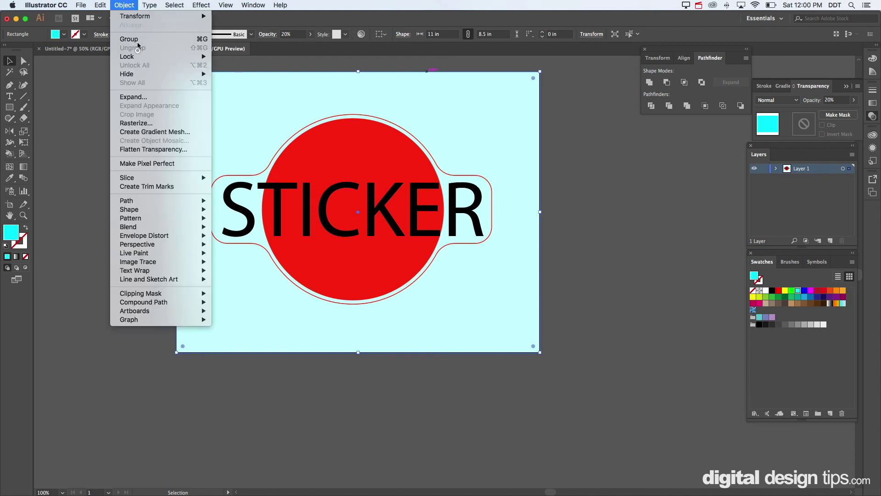
mouse_move(137, 56)
left_click(257, 56)
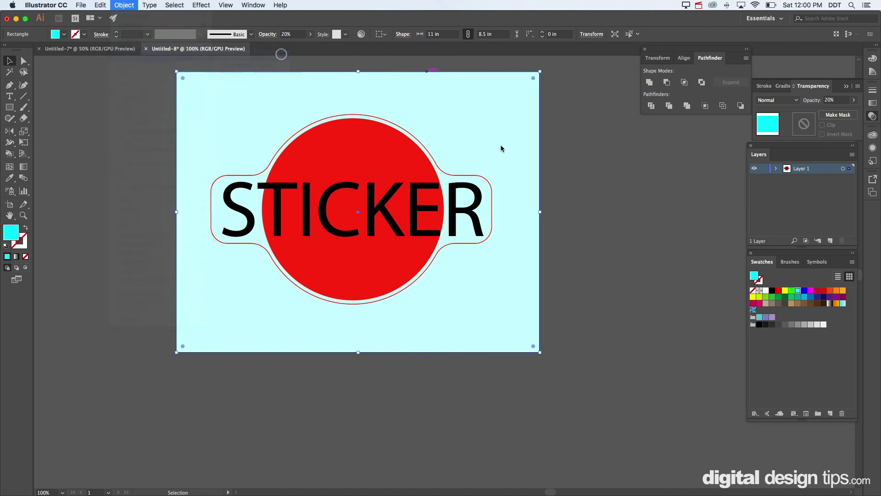
left_click_drag(465, 162, 269, 310)
left_click(230, 309)
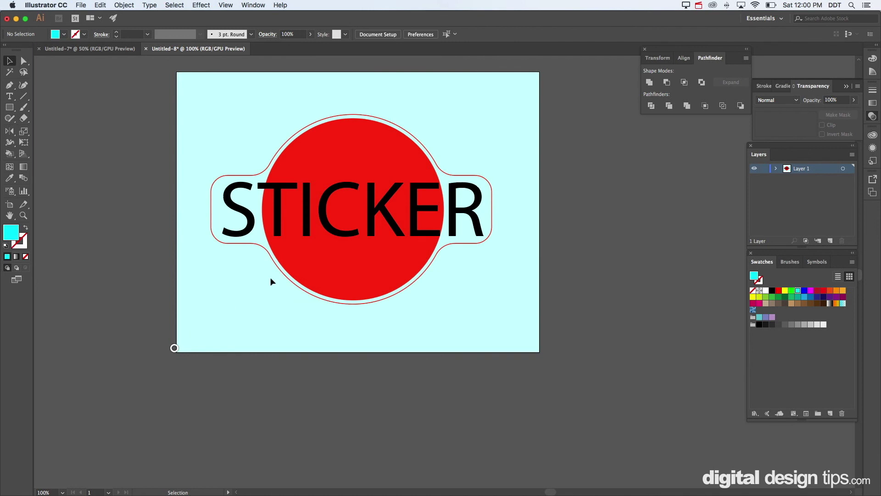
scroll(230, 309, "up", 3)
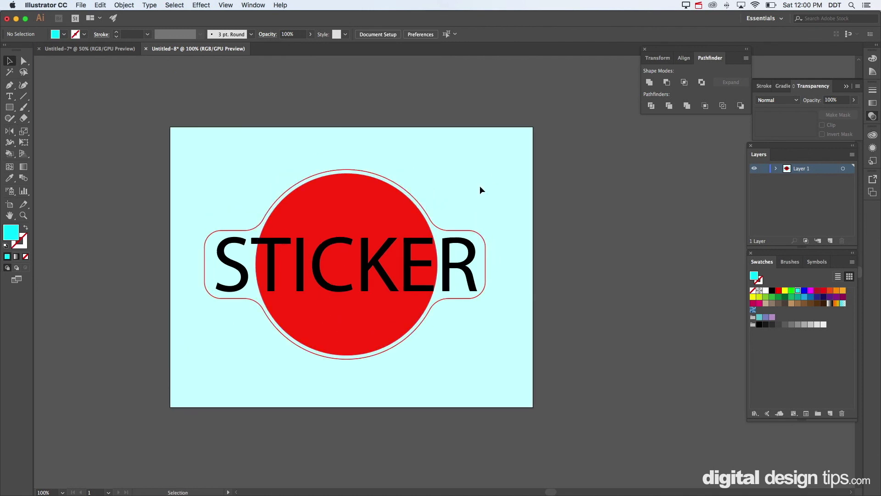
left_click(560, 168)
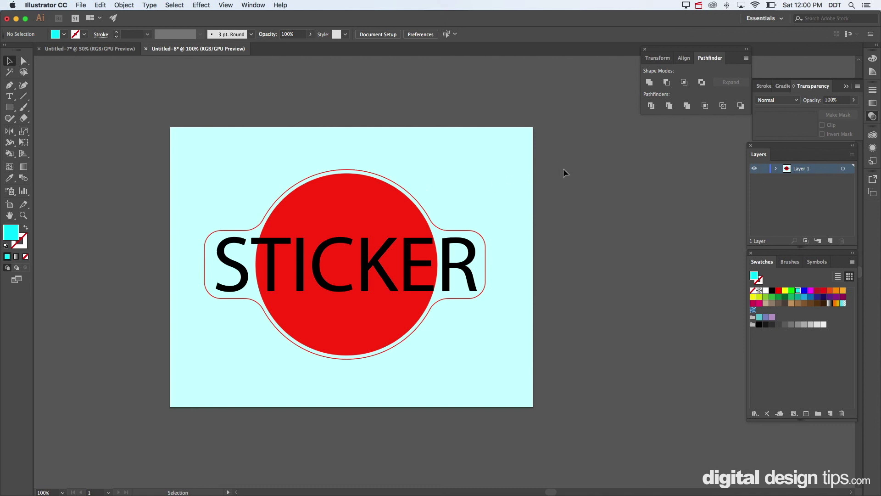